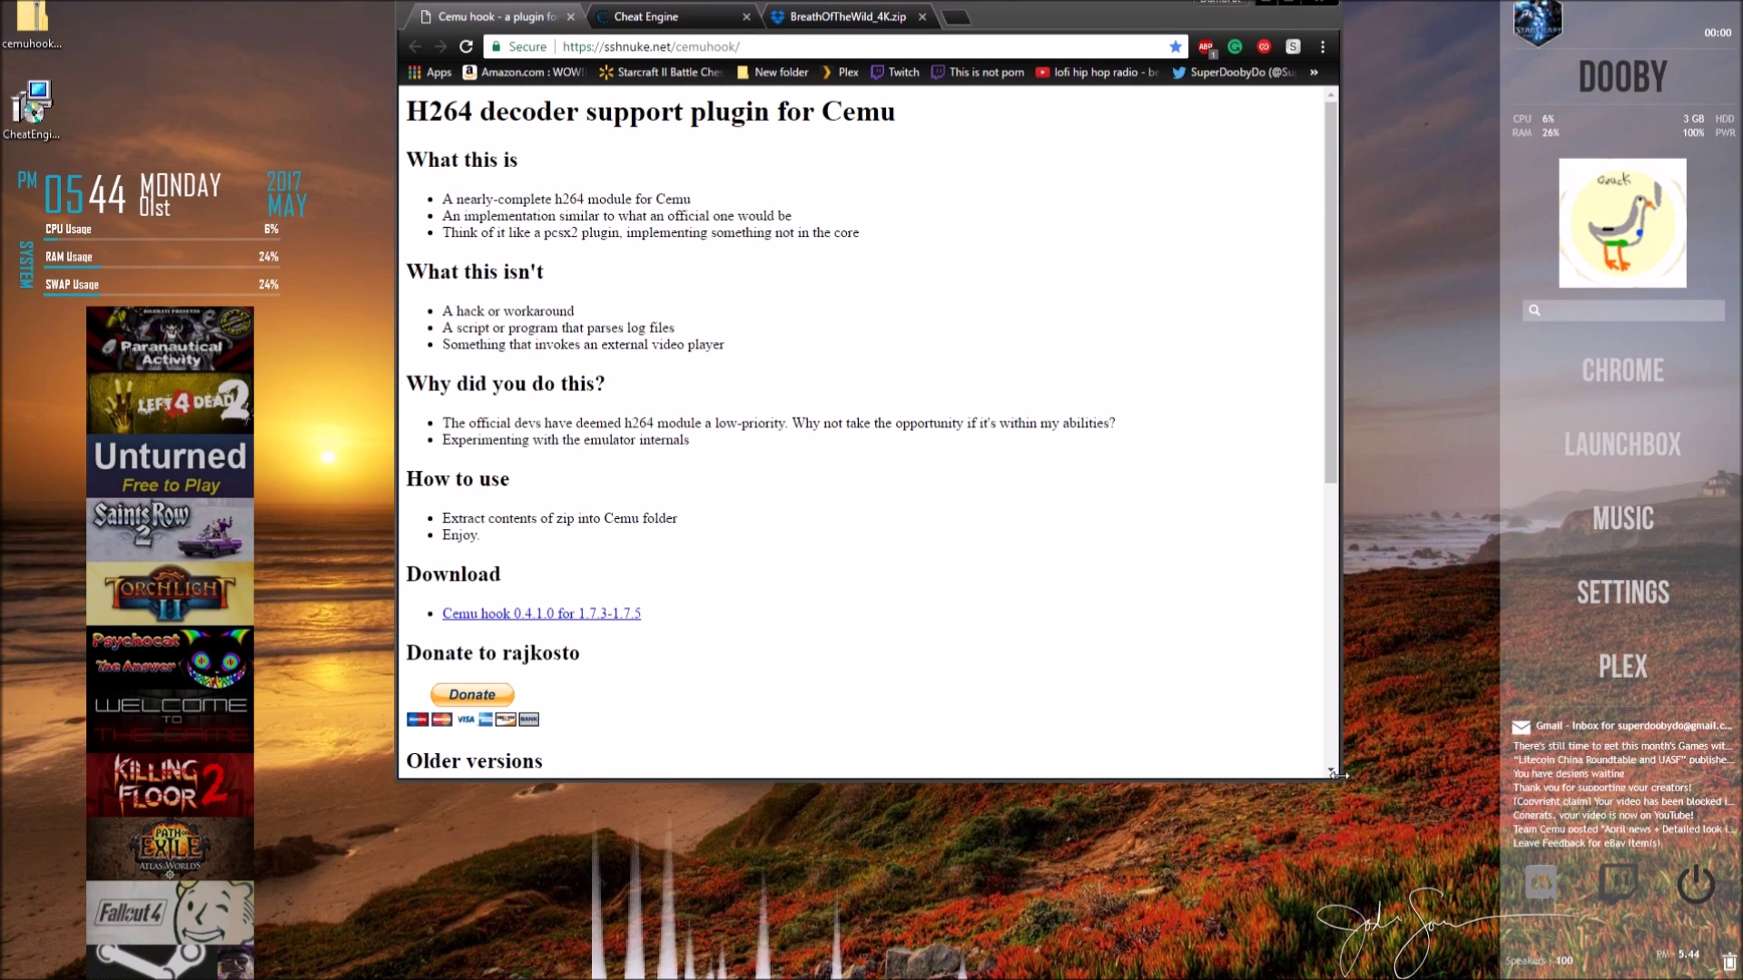
Step: Enlarge the Chrome window and save the Cemu hook 0.4.1.0 zip to the Desktop
{"action": "left_click_drag", "start_coordinate": [1338, 776], "coordinate": [1441, 913]}
{"action": "left_click_drag", "start_coordinate": [1024, 3], "coordinate": [971, 6]}
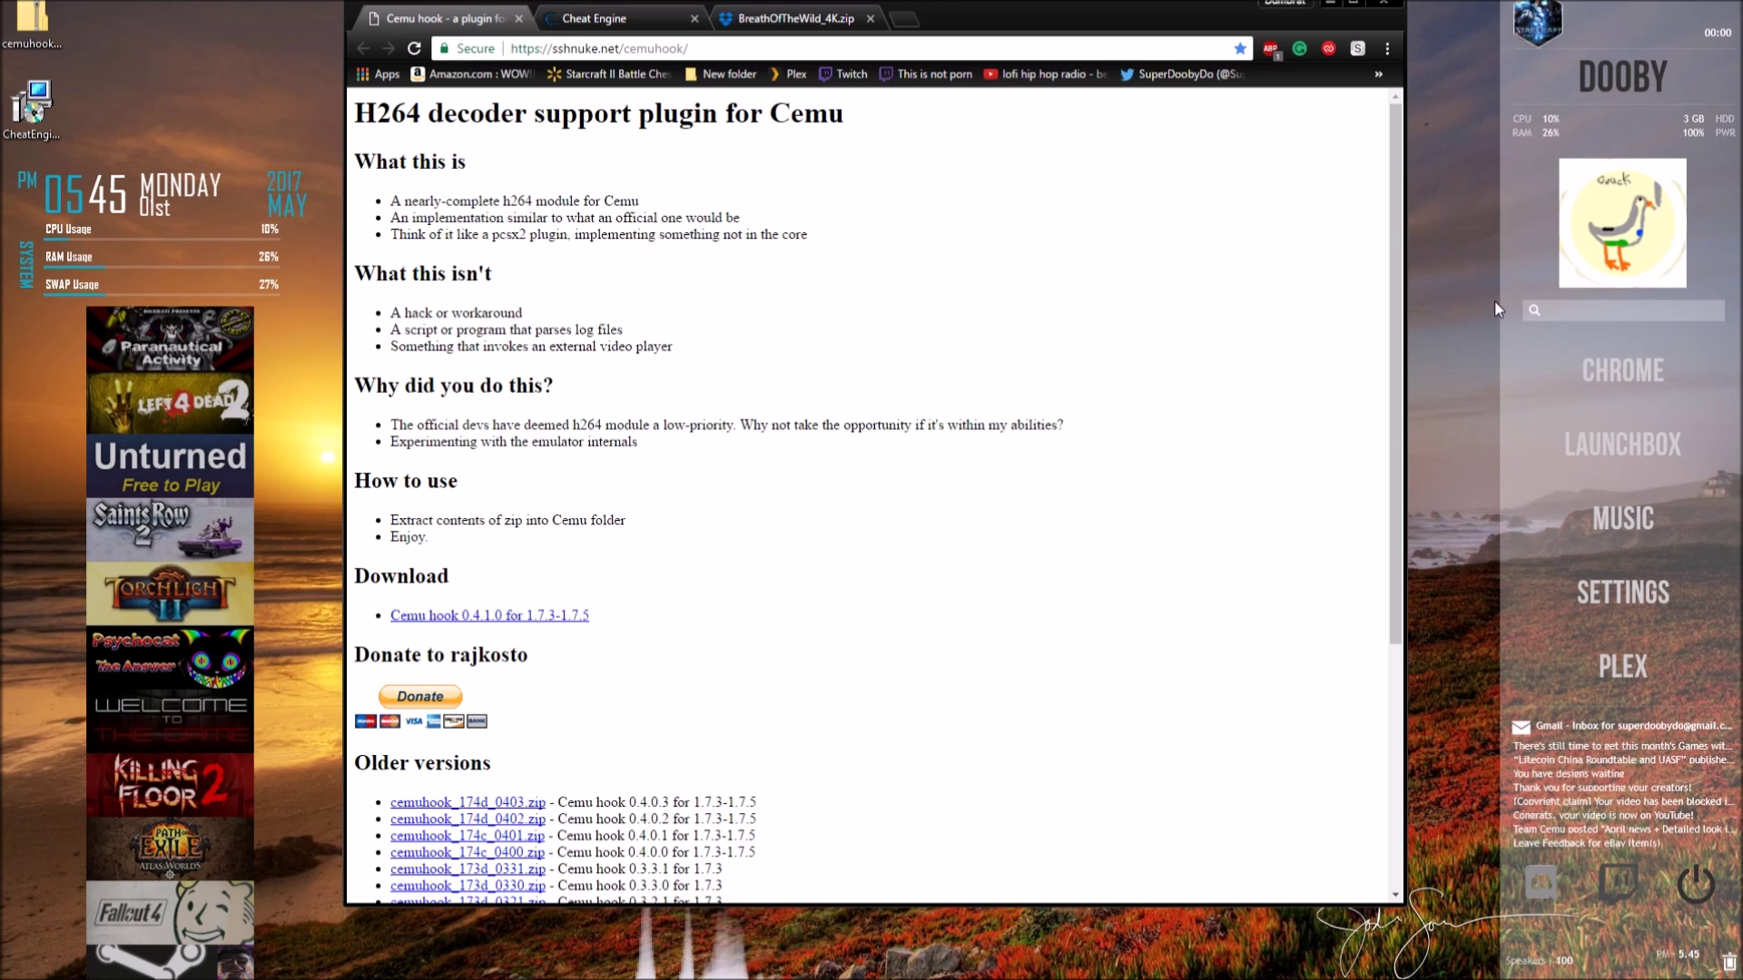
{"action": "left_click_drag", "start_coordinate": [572, 110], "coordinate": [693, 116]}
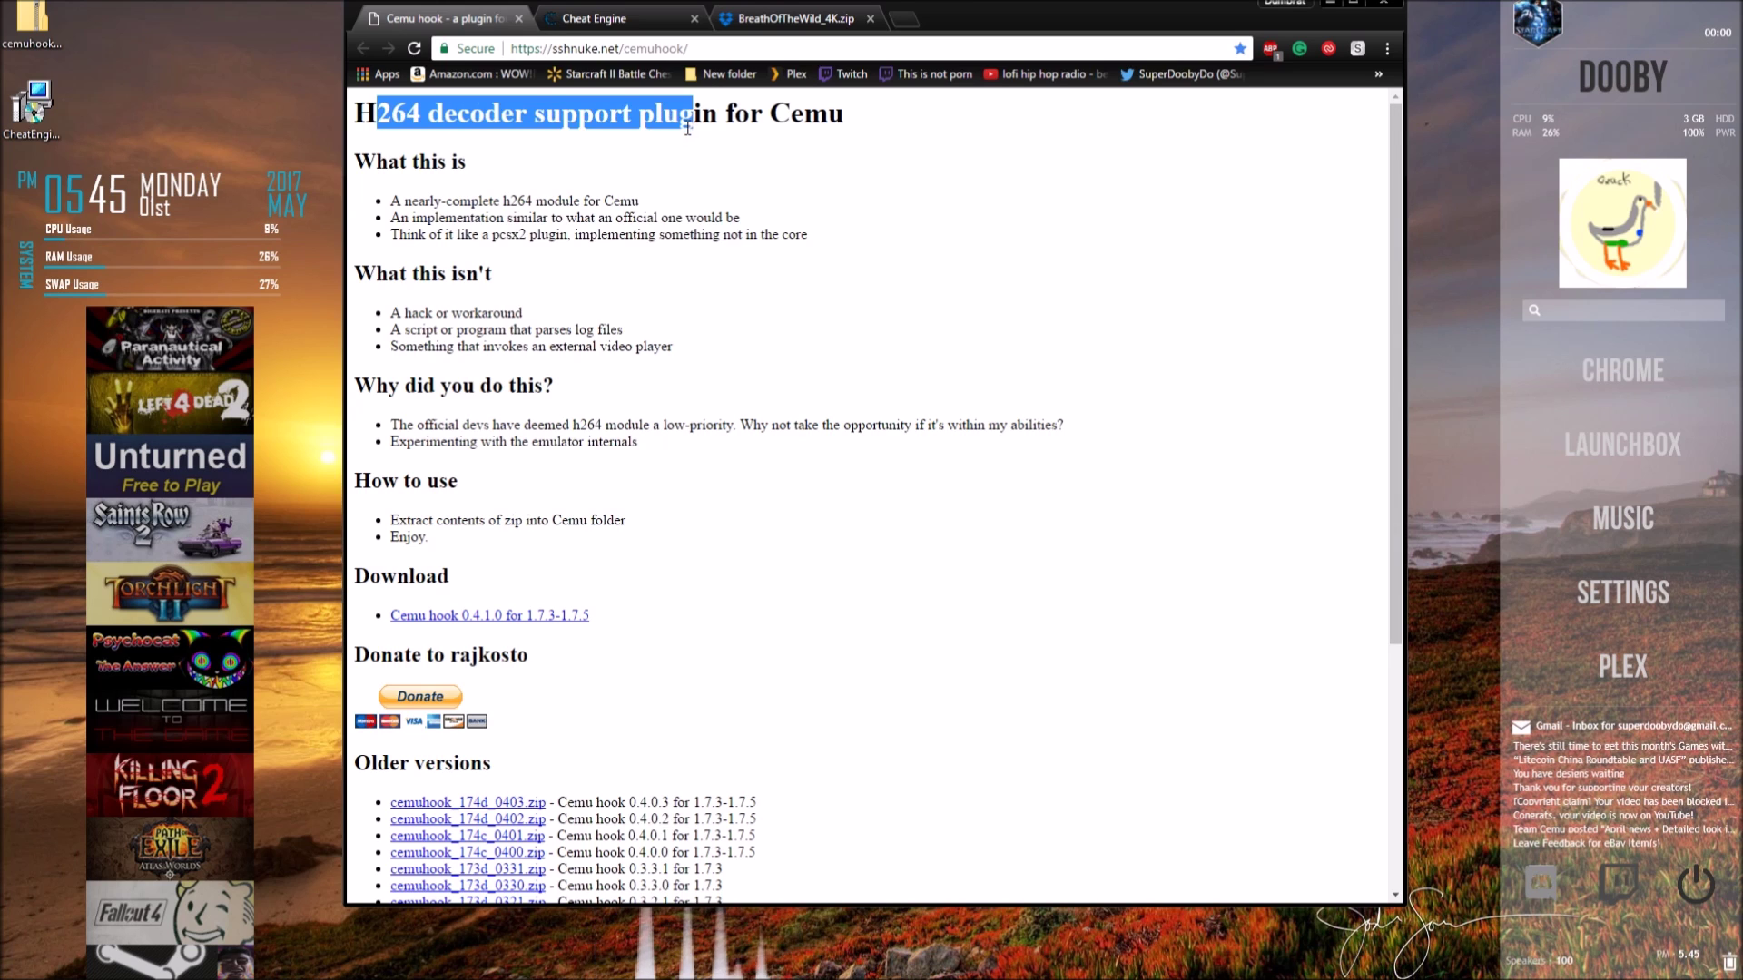
{"action": "left_click", "coordinate": [693, 116]}
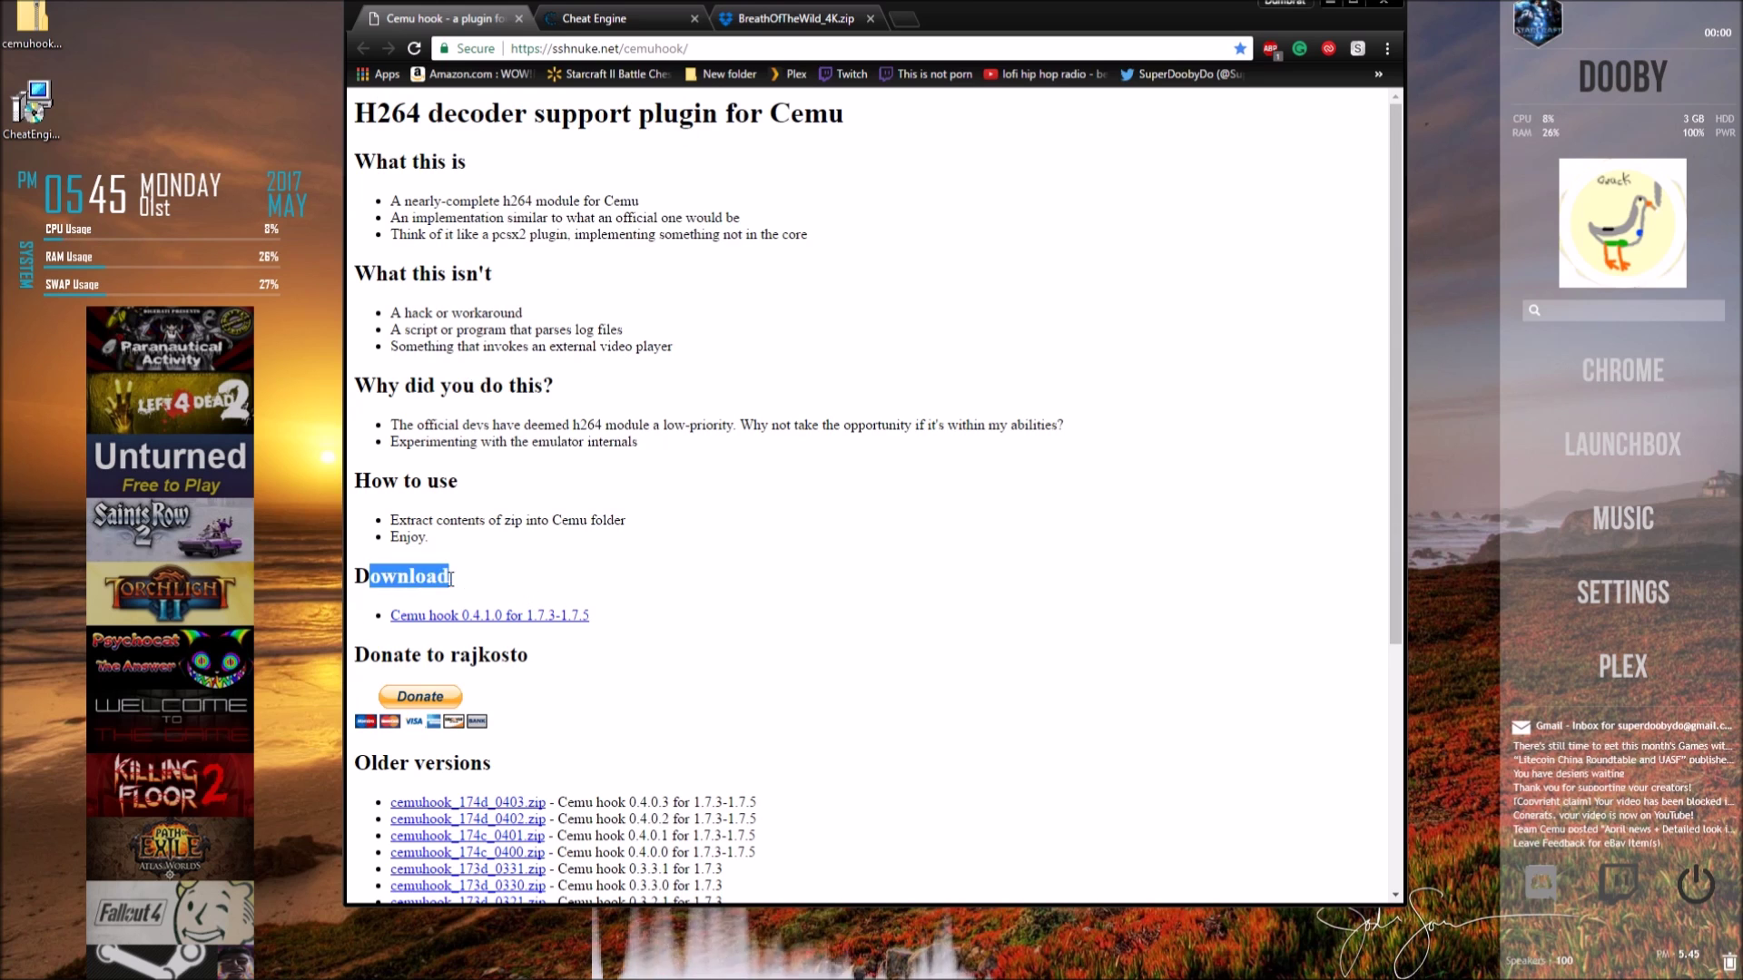
{"action": "left_click", "coordinate": [510, 612]}
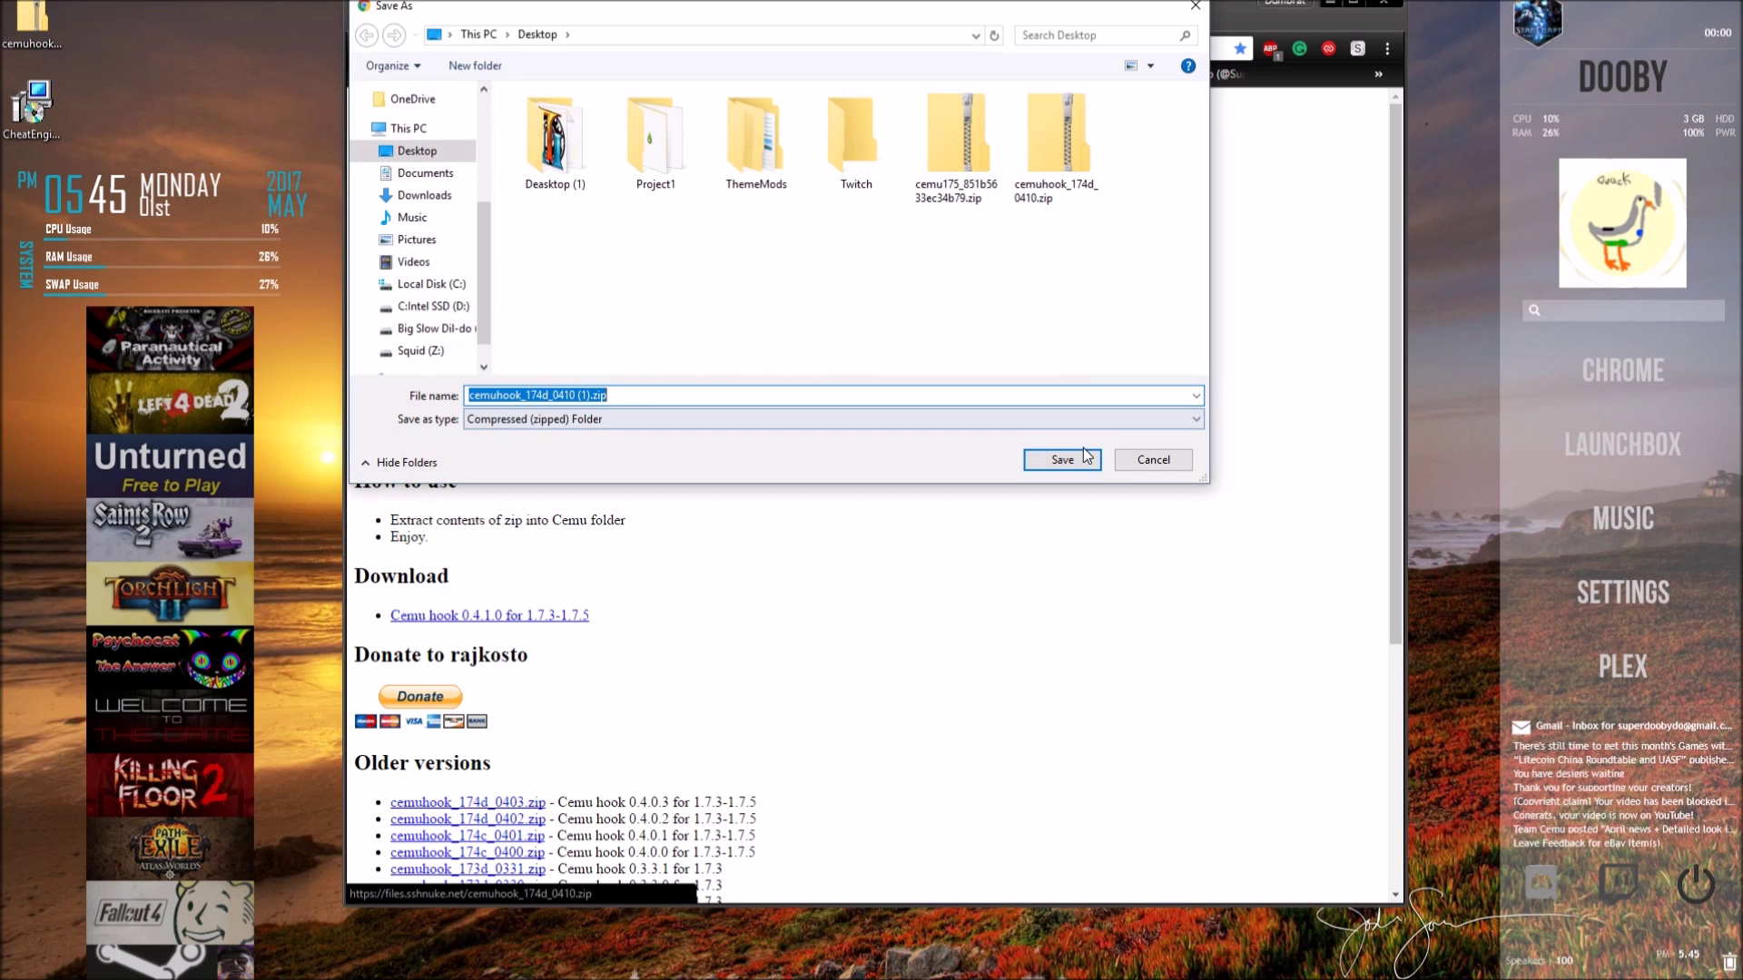
{"action": "left_click", "coordinate": [1082, 454]}
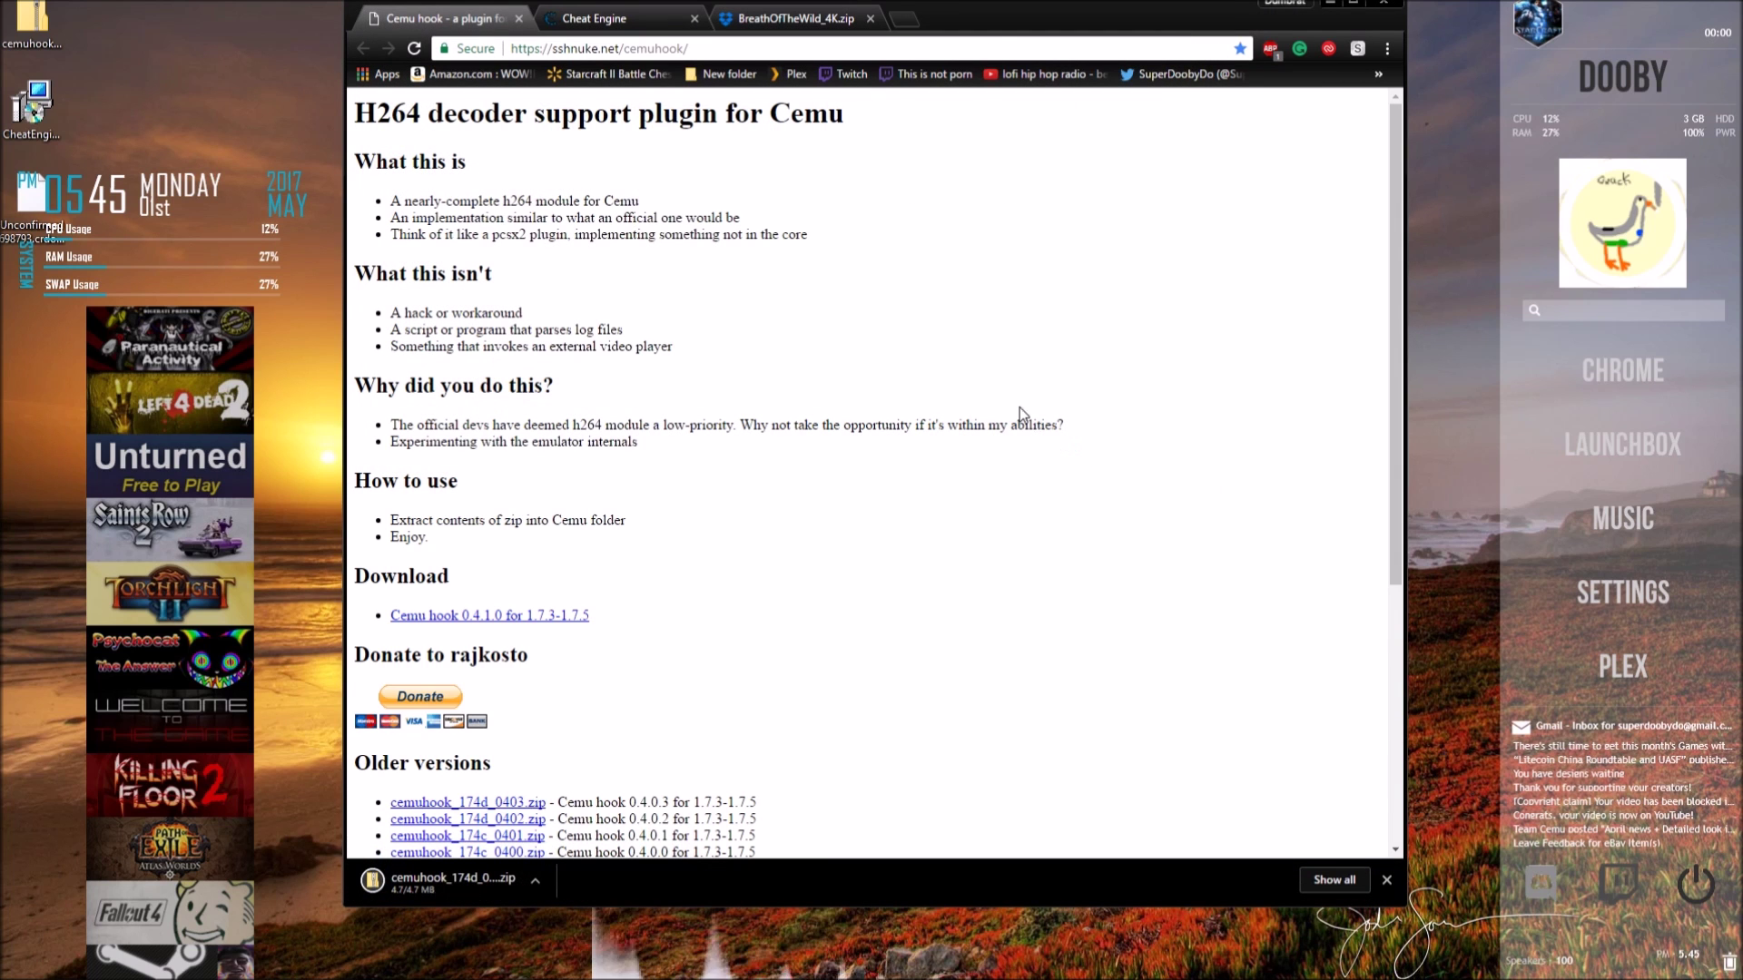
Step: Download the Cheat Engine 6.6 installer to the Desktop, declining the Bargain Bear offer twice
{"action": "left_click", "coordinate": [603, 20]}
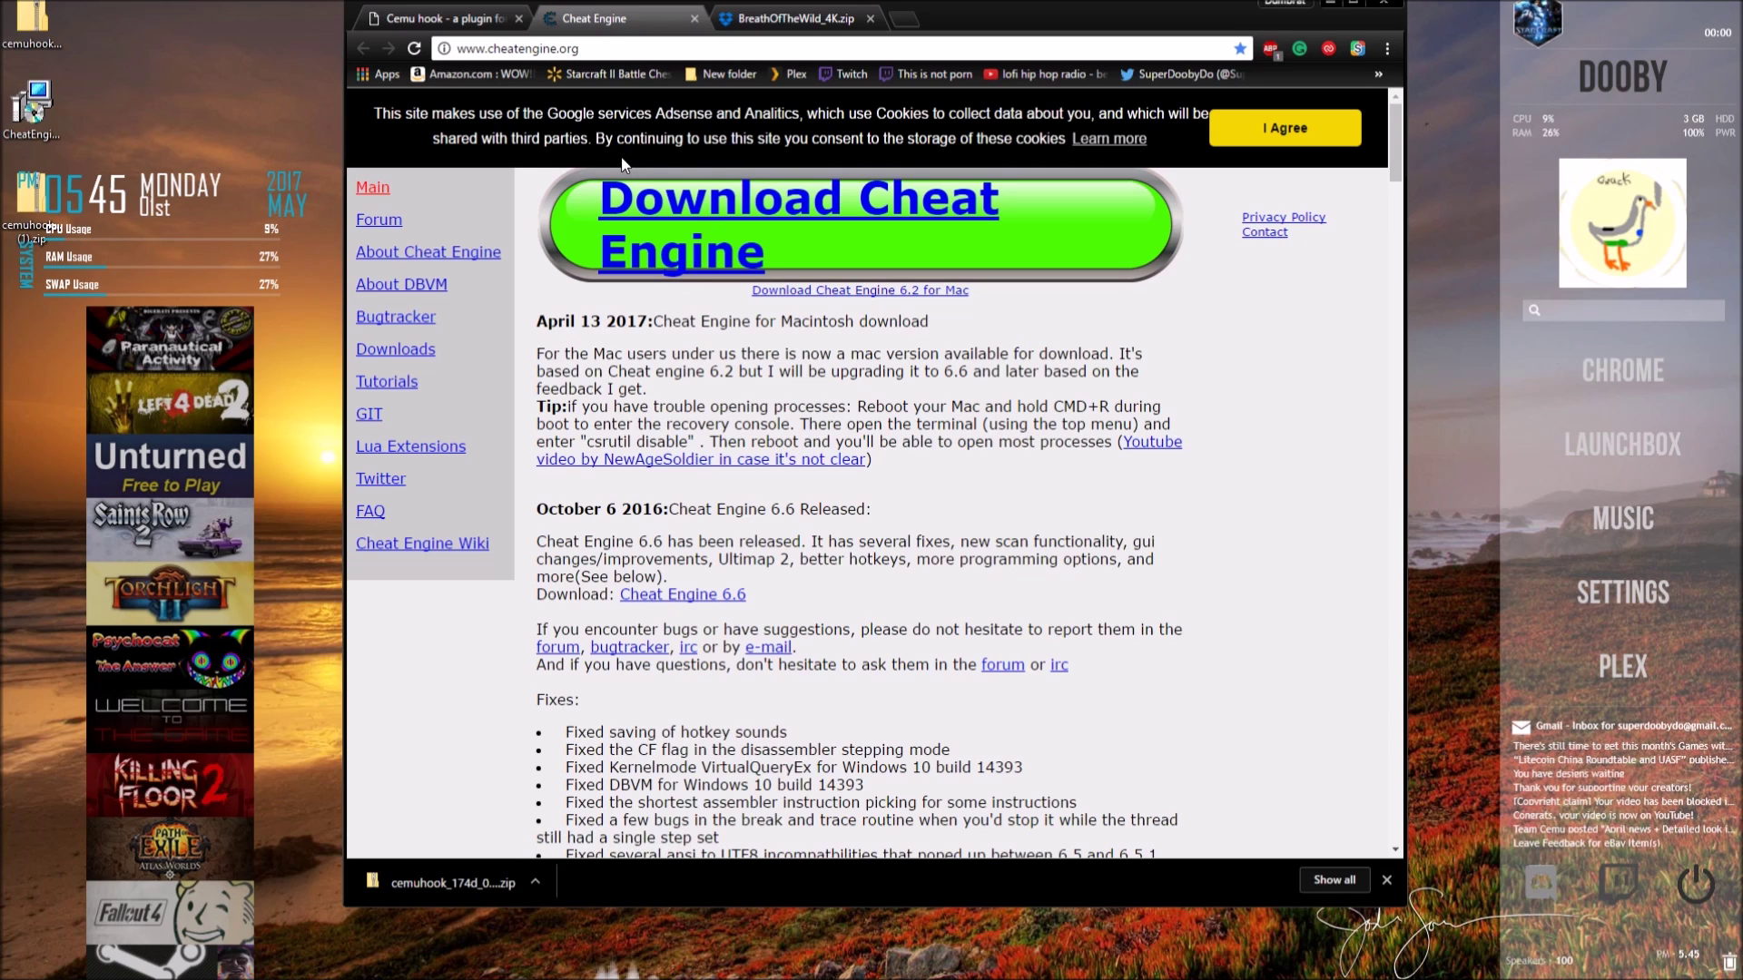
{"action": "left_click", "coordinate": [720, 220]}
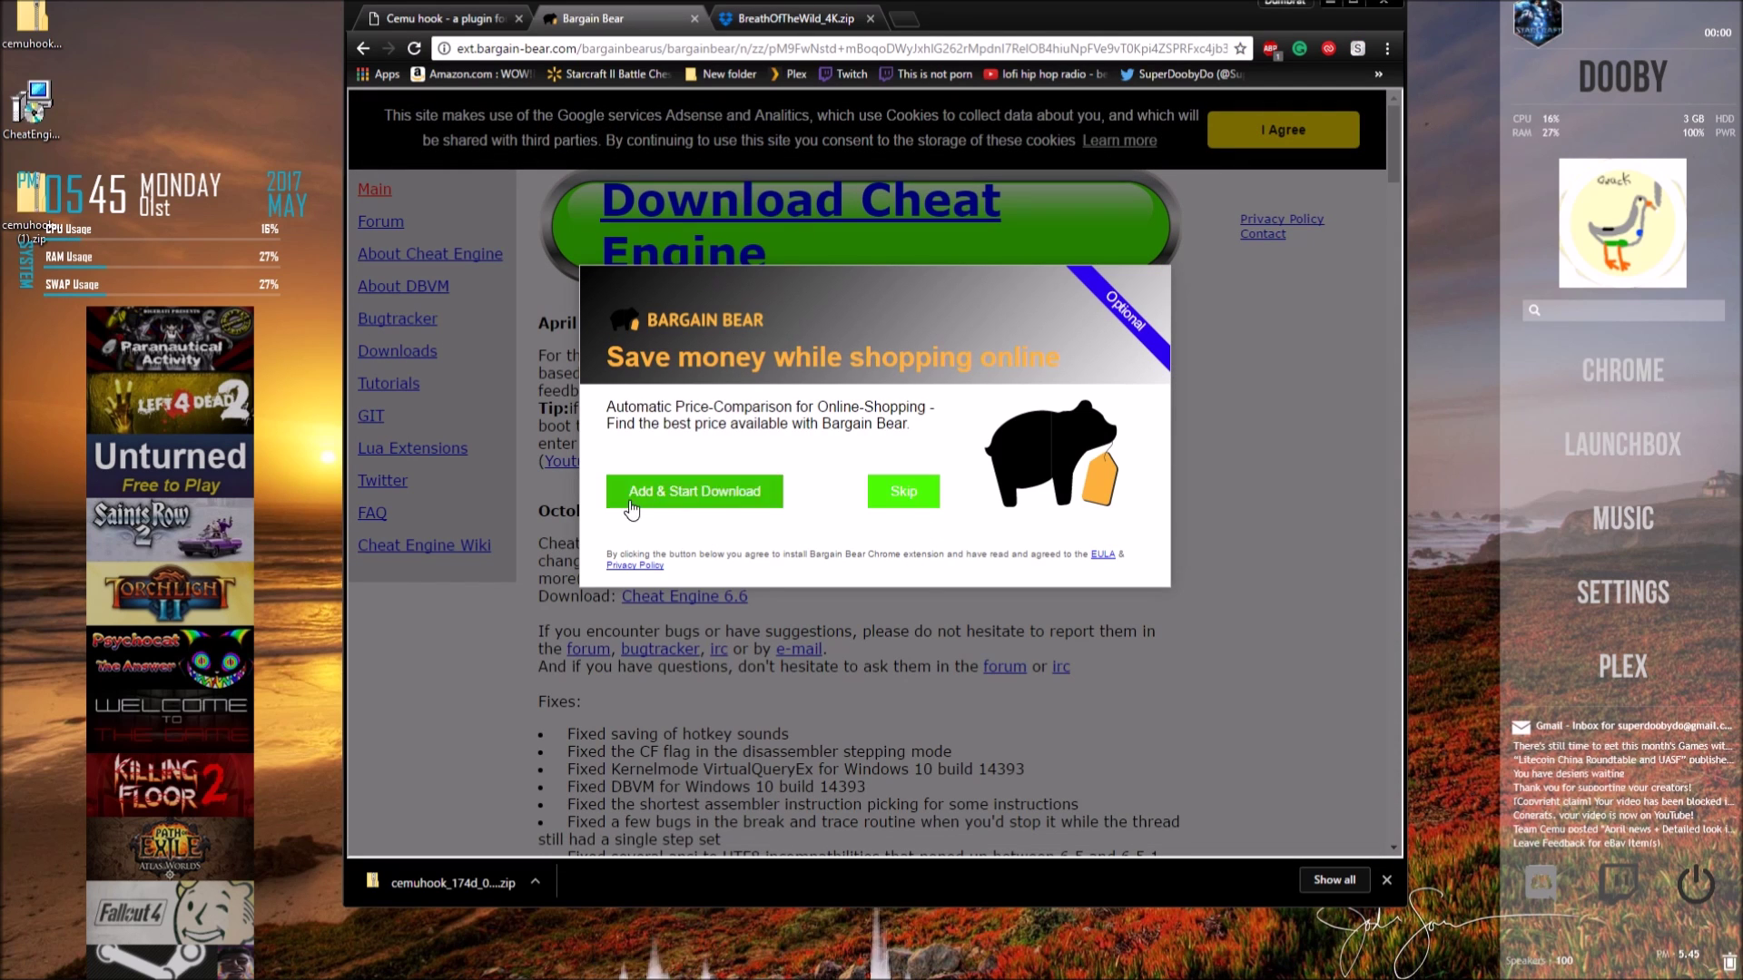
{"action": "left_click", "coordinate": [900, 497]}
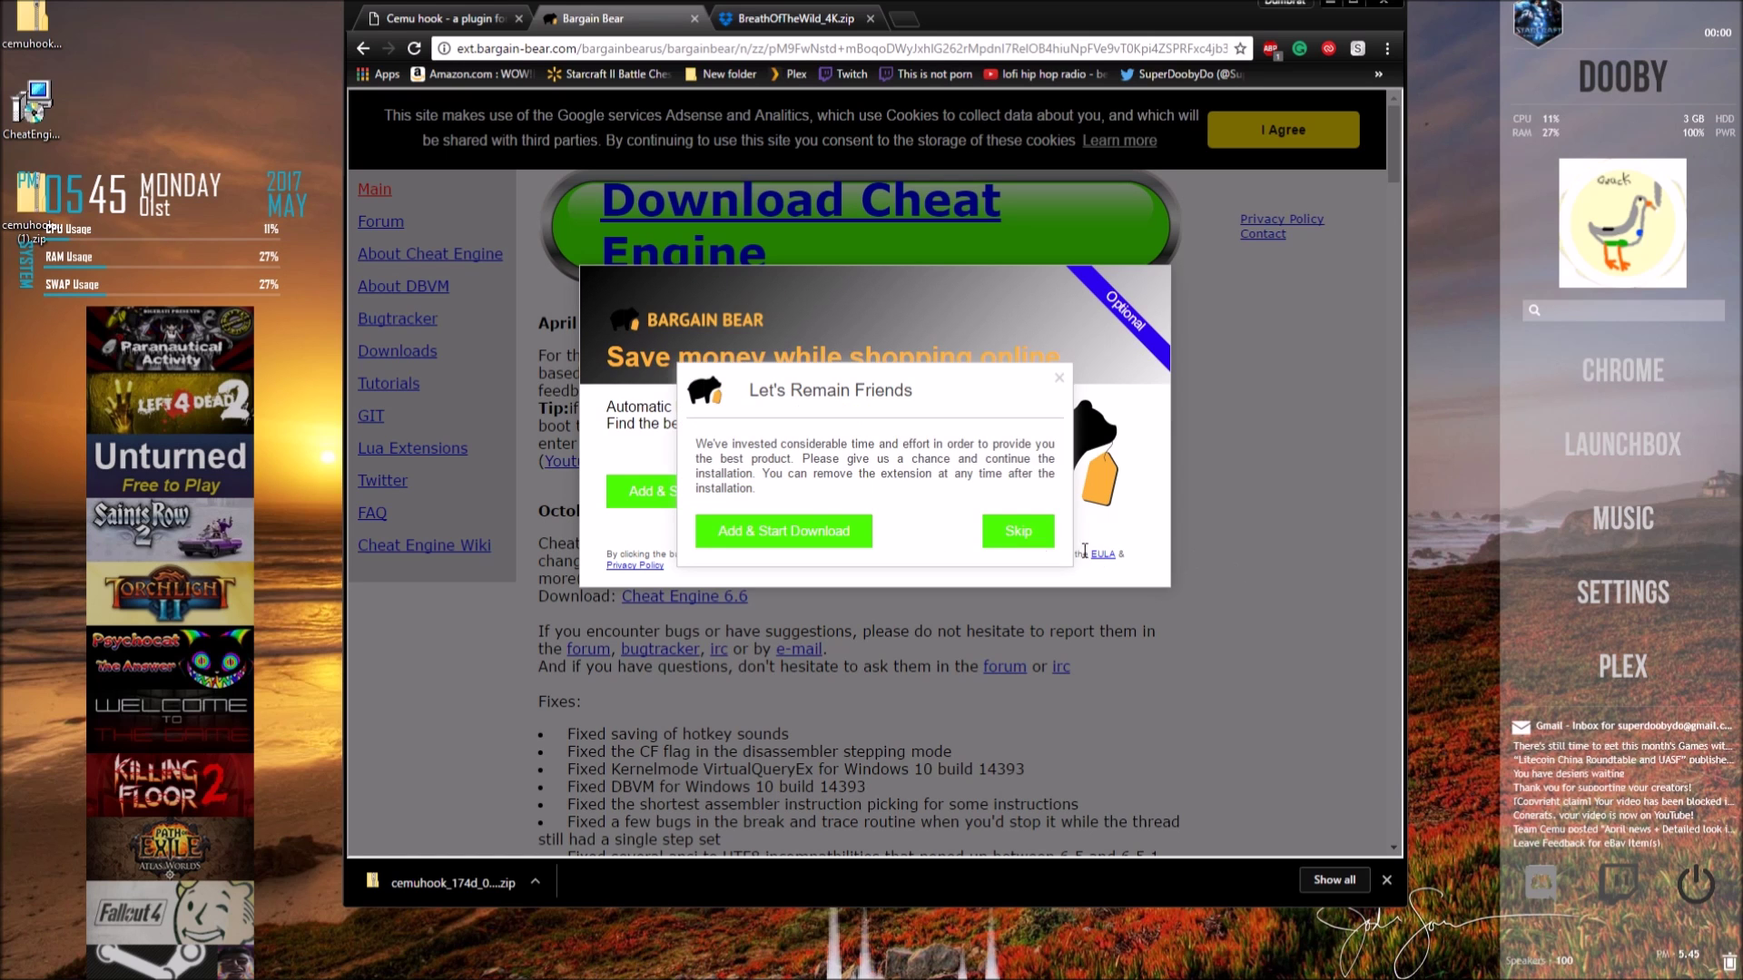
{"action": "left_click", "coordinate": [1012, 534]}
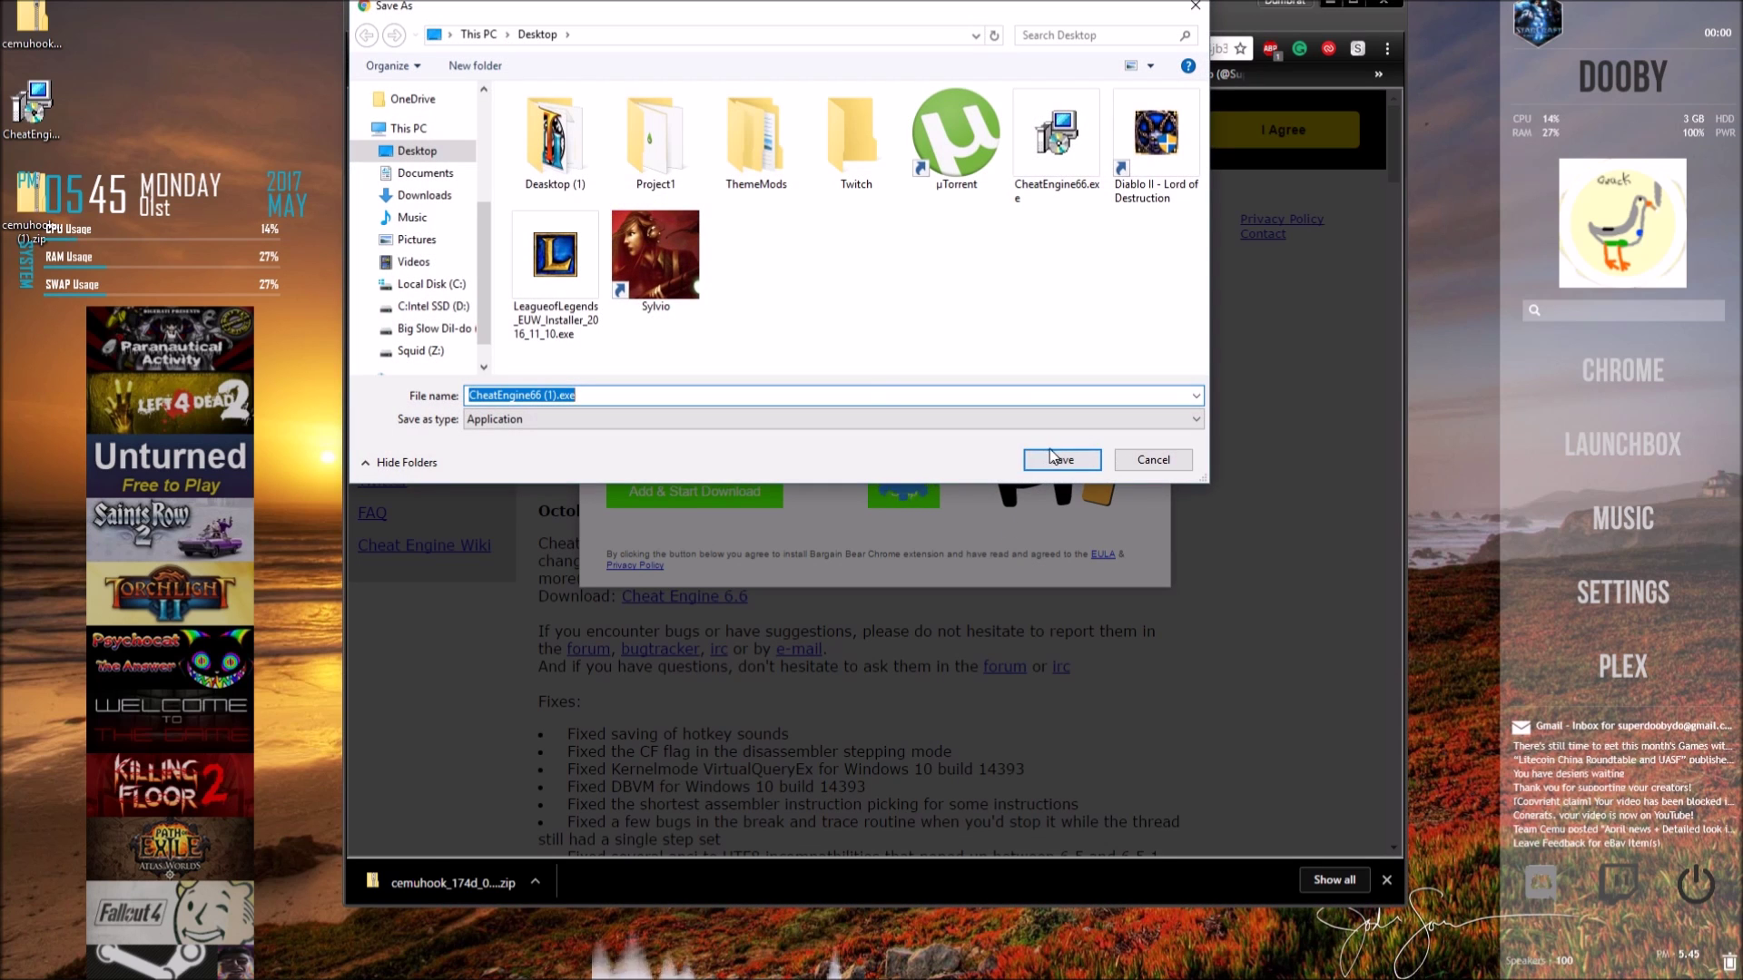
{"action": "left_click", "coordinate": [1062, 460]}
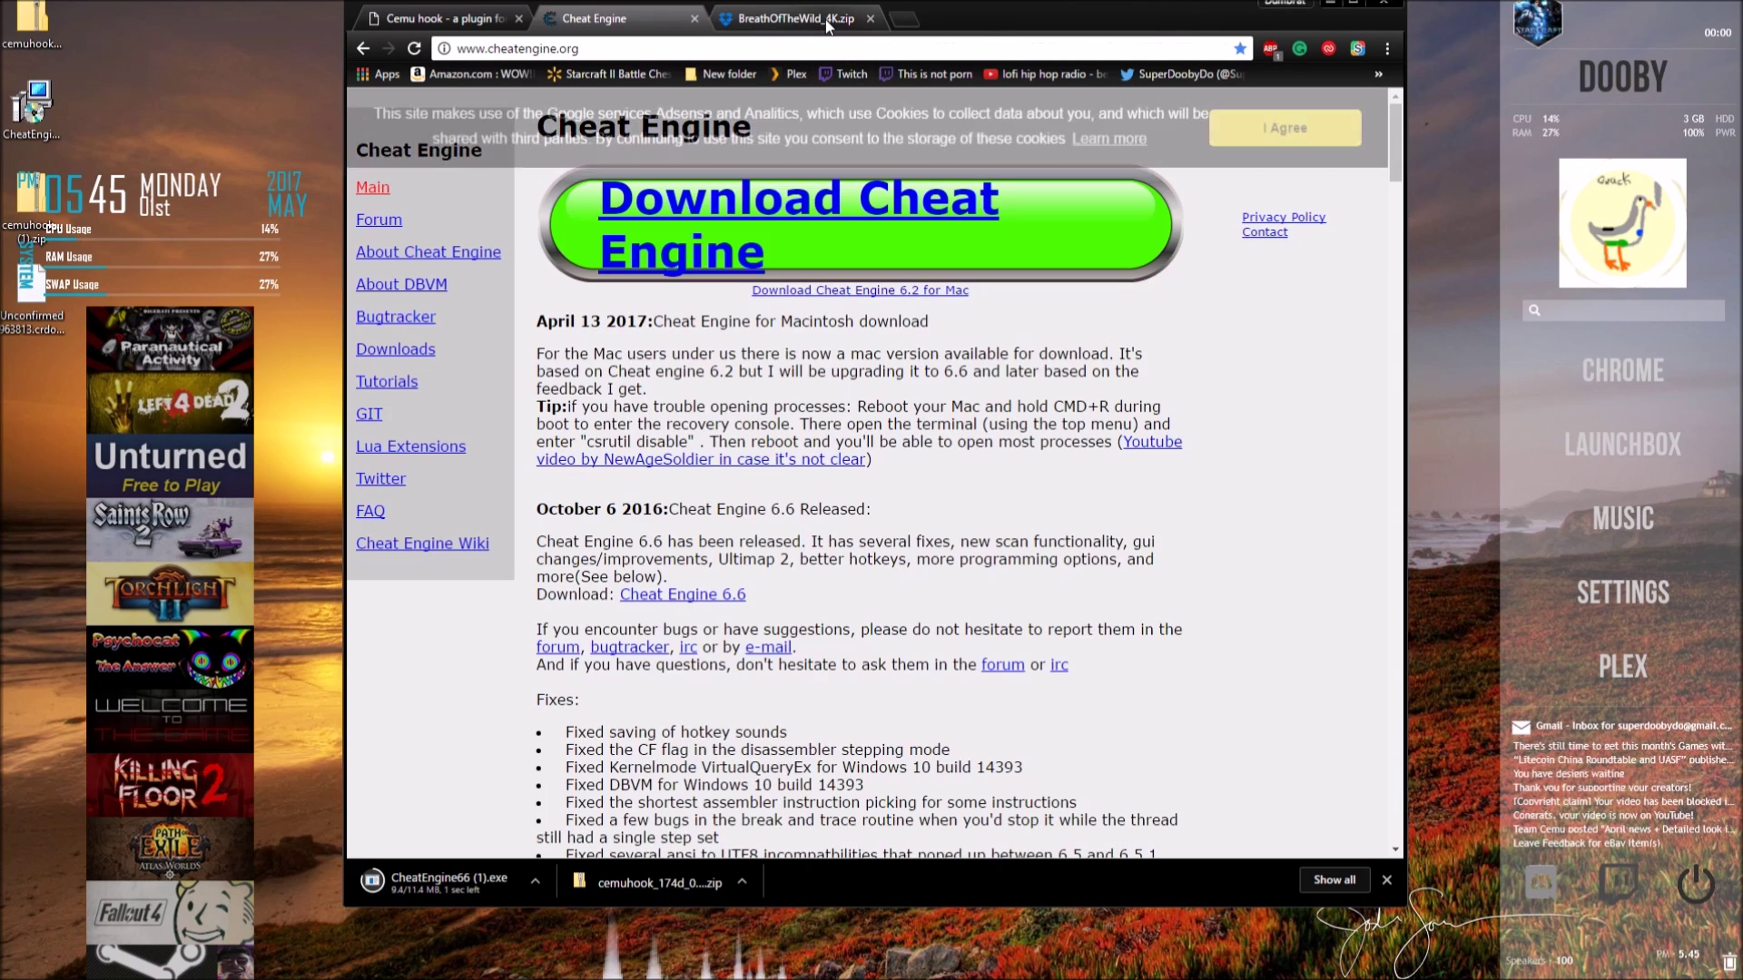
{"action": "left_click", "coordinate": [828, 26]}
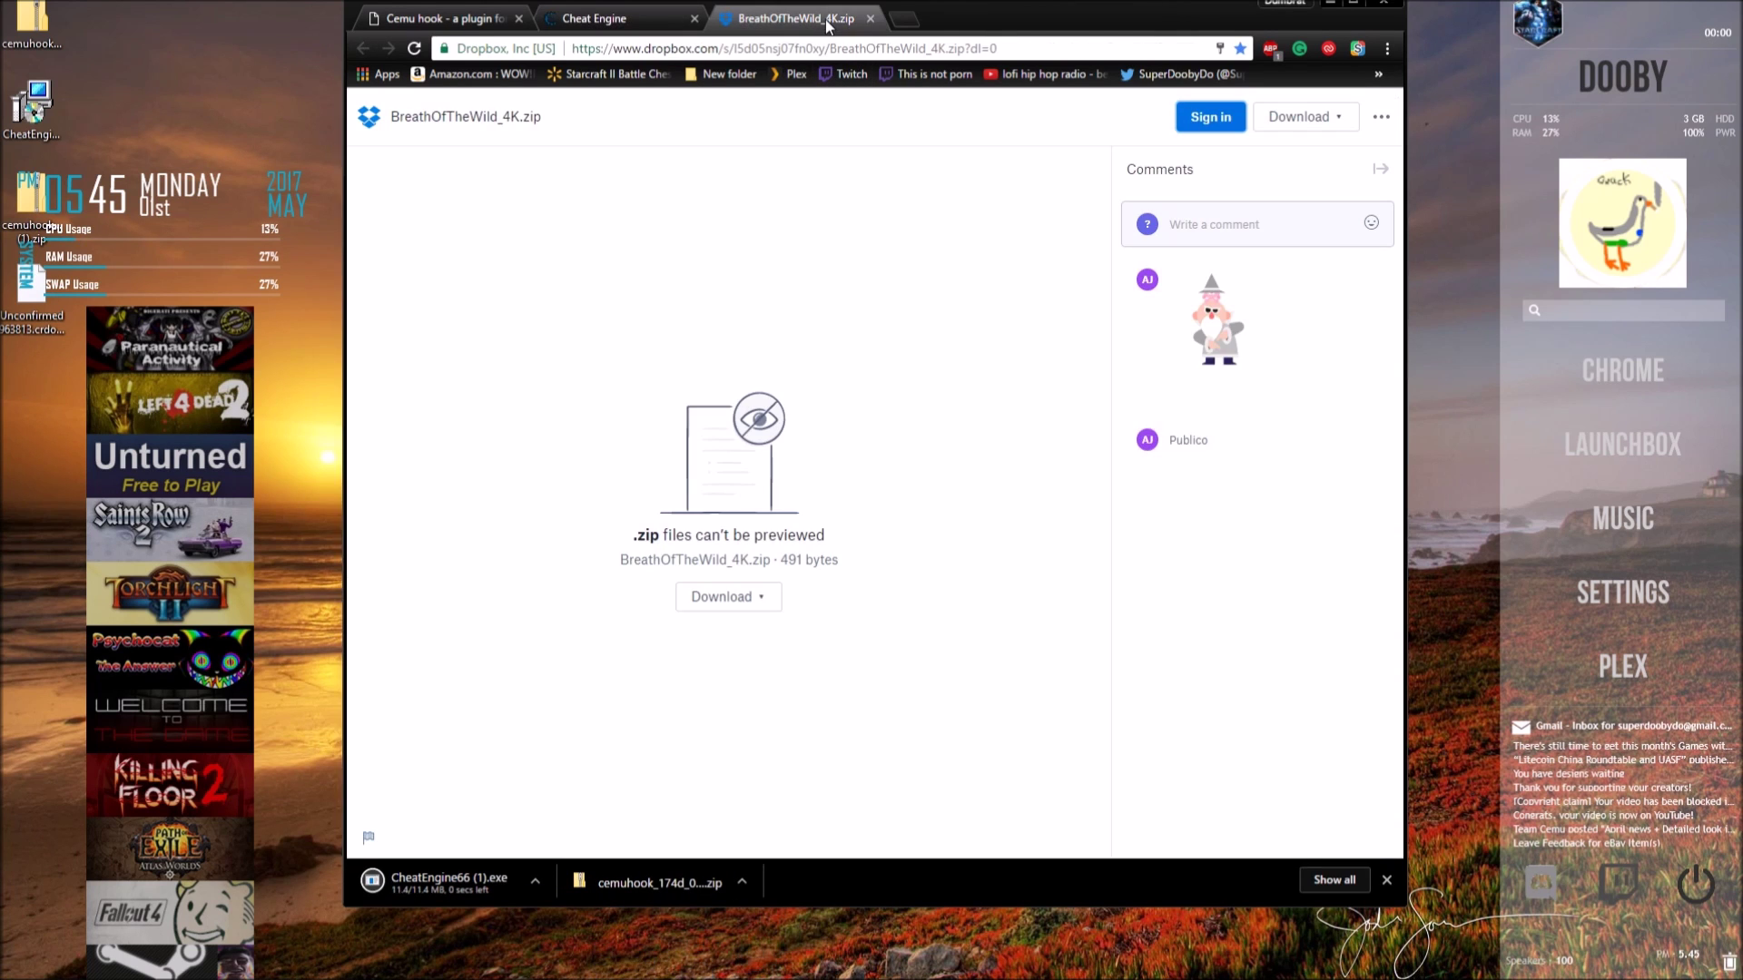
Step: Direct-download BreathOfTheWild_4K.zip from Dropbox and save it to the Desktop
{"action": "left_click", "coordinate": [722, 596]}
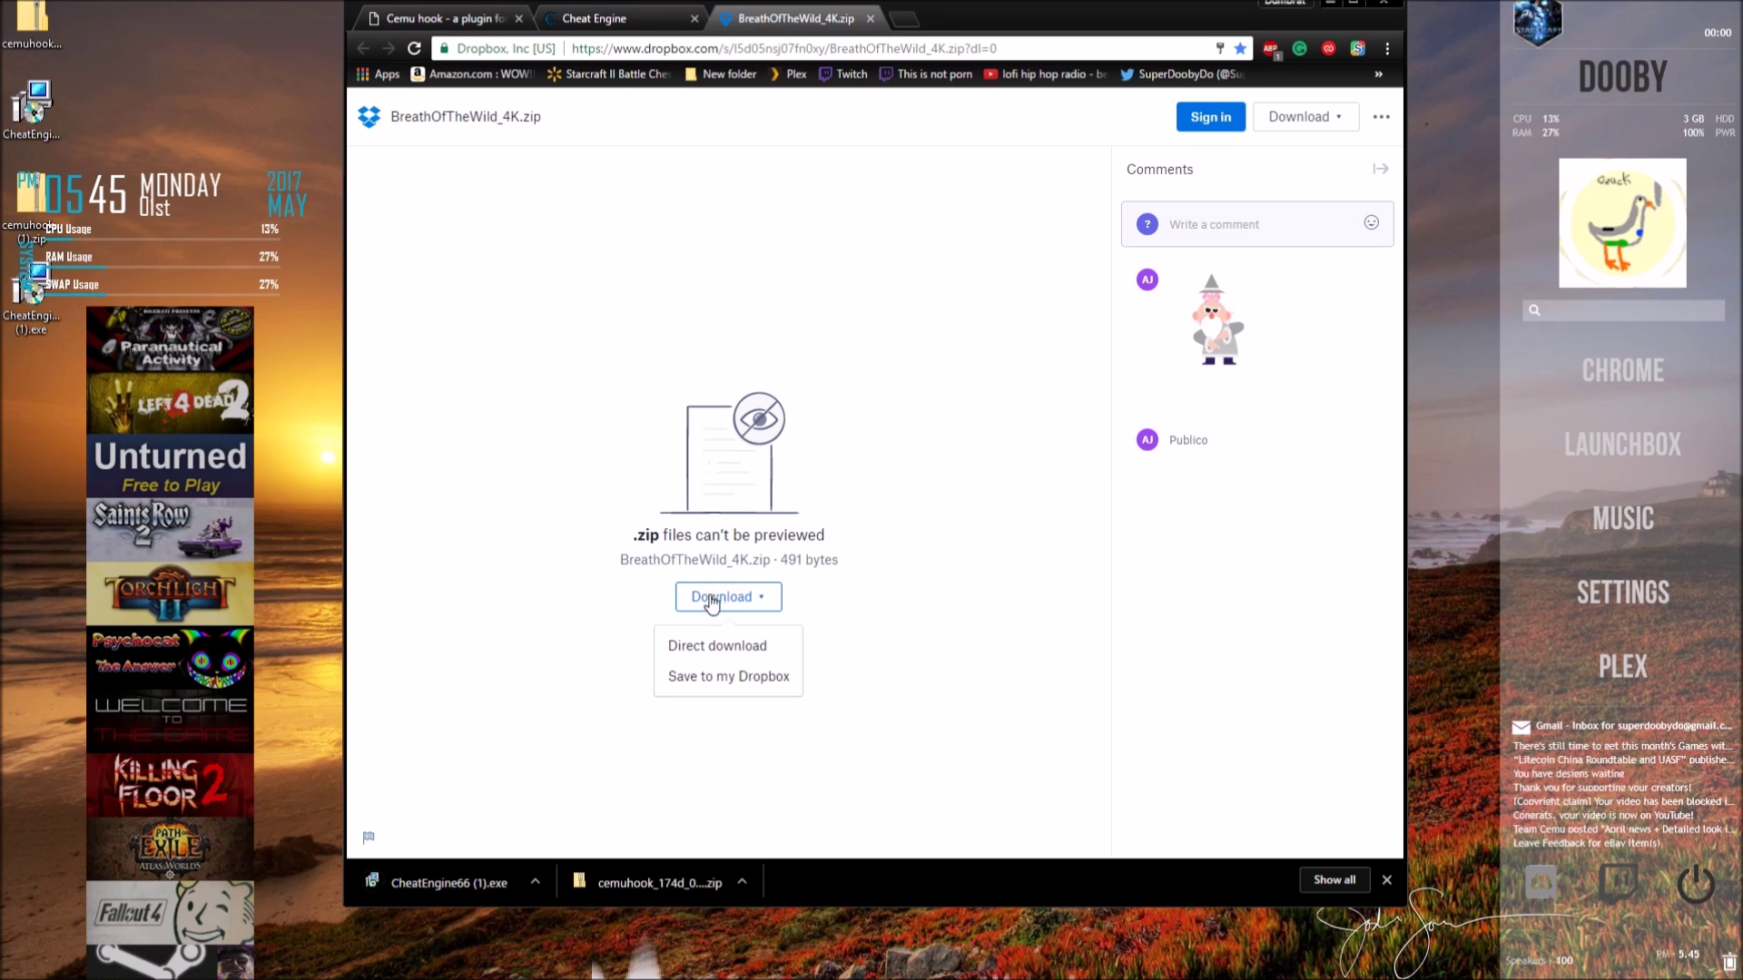
{"action": "left_click", "coordinate": [720, 647]}
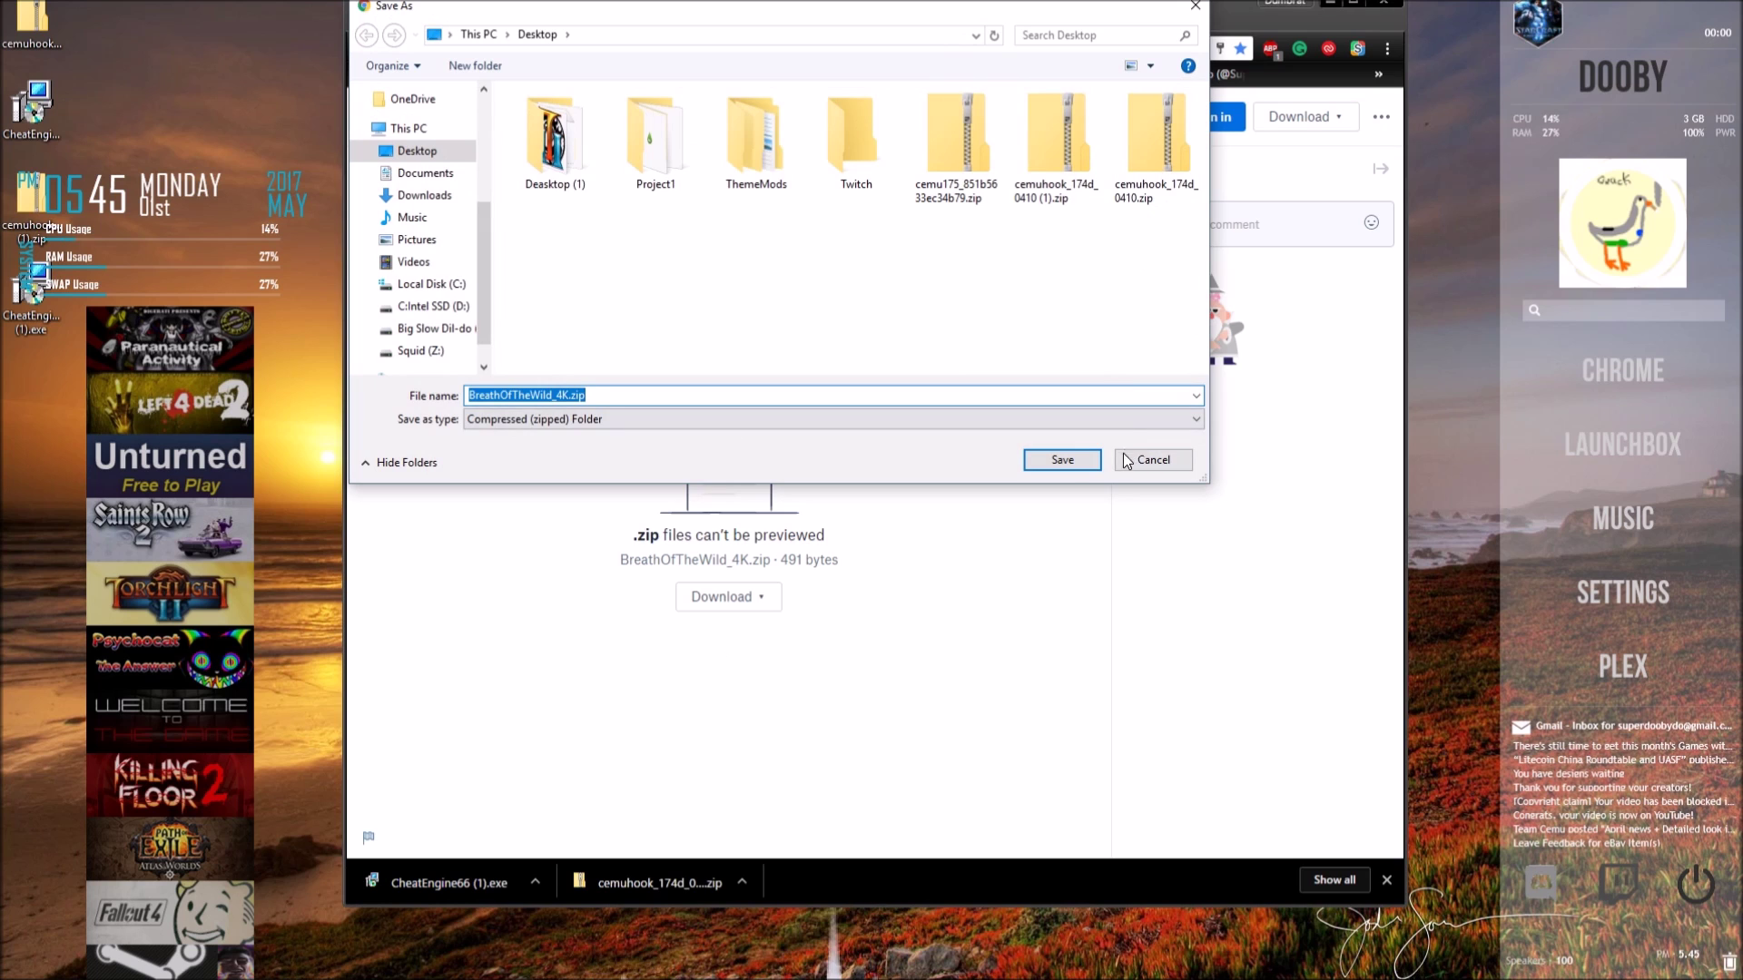
{"action": "left_click", "coordinate": [1067, 462]}
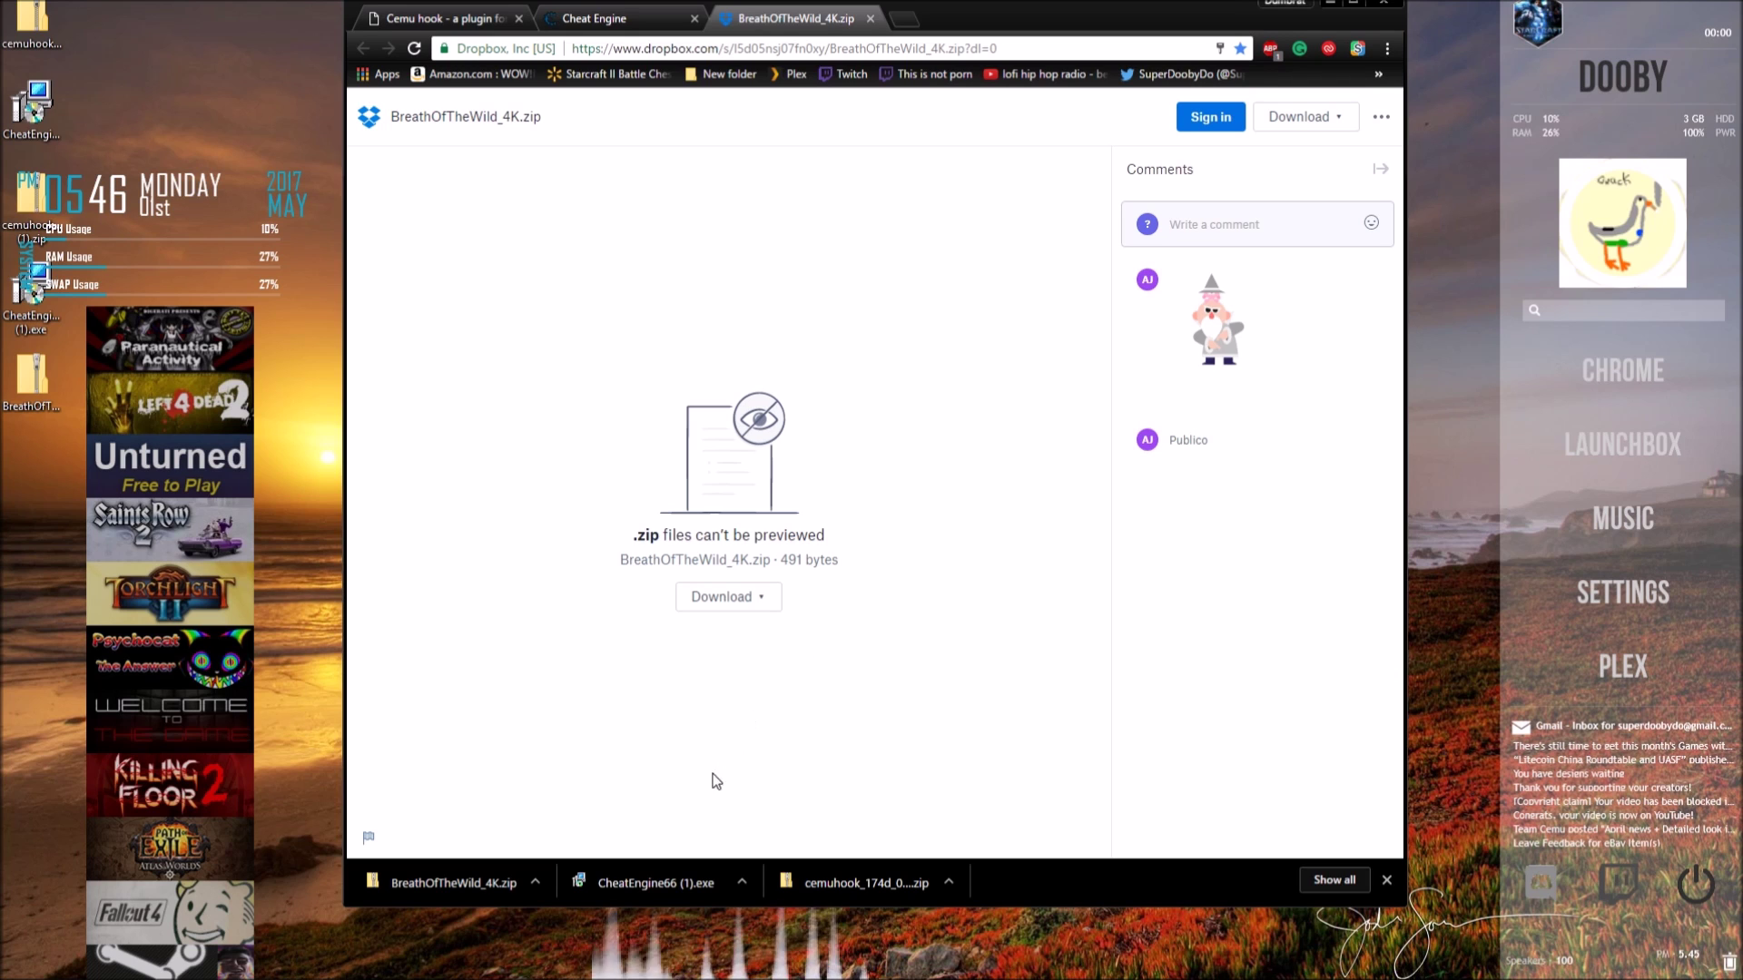
Step: Run the Cheat Engine 6.6 installer through the welcome, license, location and Start Menu pages
{"action": "left_click", "coordinate": [646, 888]}
{"action": "left_click", "coordinate": [933, 512]}
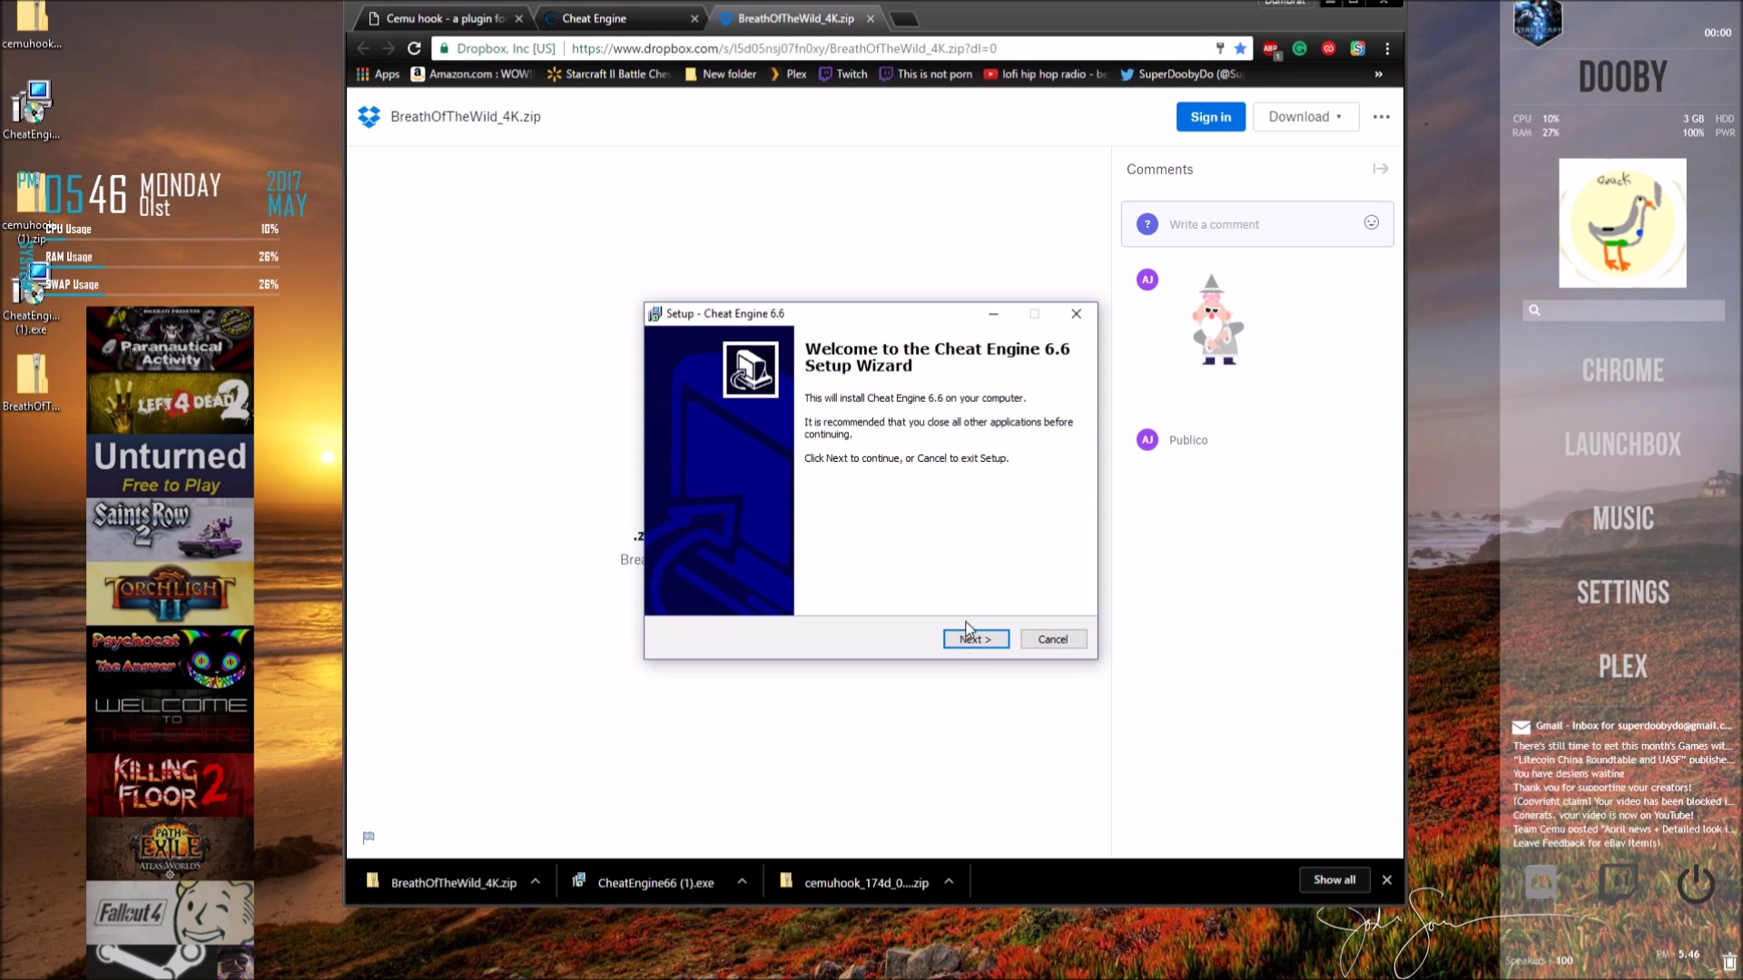
{"action": "left_click", "coordinate": [969, 637]}
{"action": "left_click", "coordinate": [750, 583]}
{"action": "left_click", "coordinate": [973, 639]}
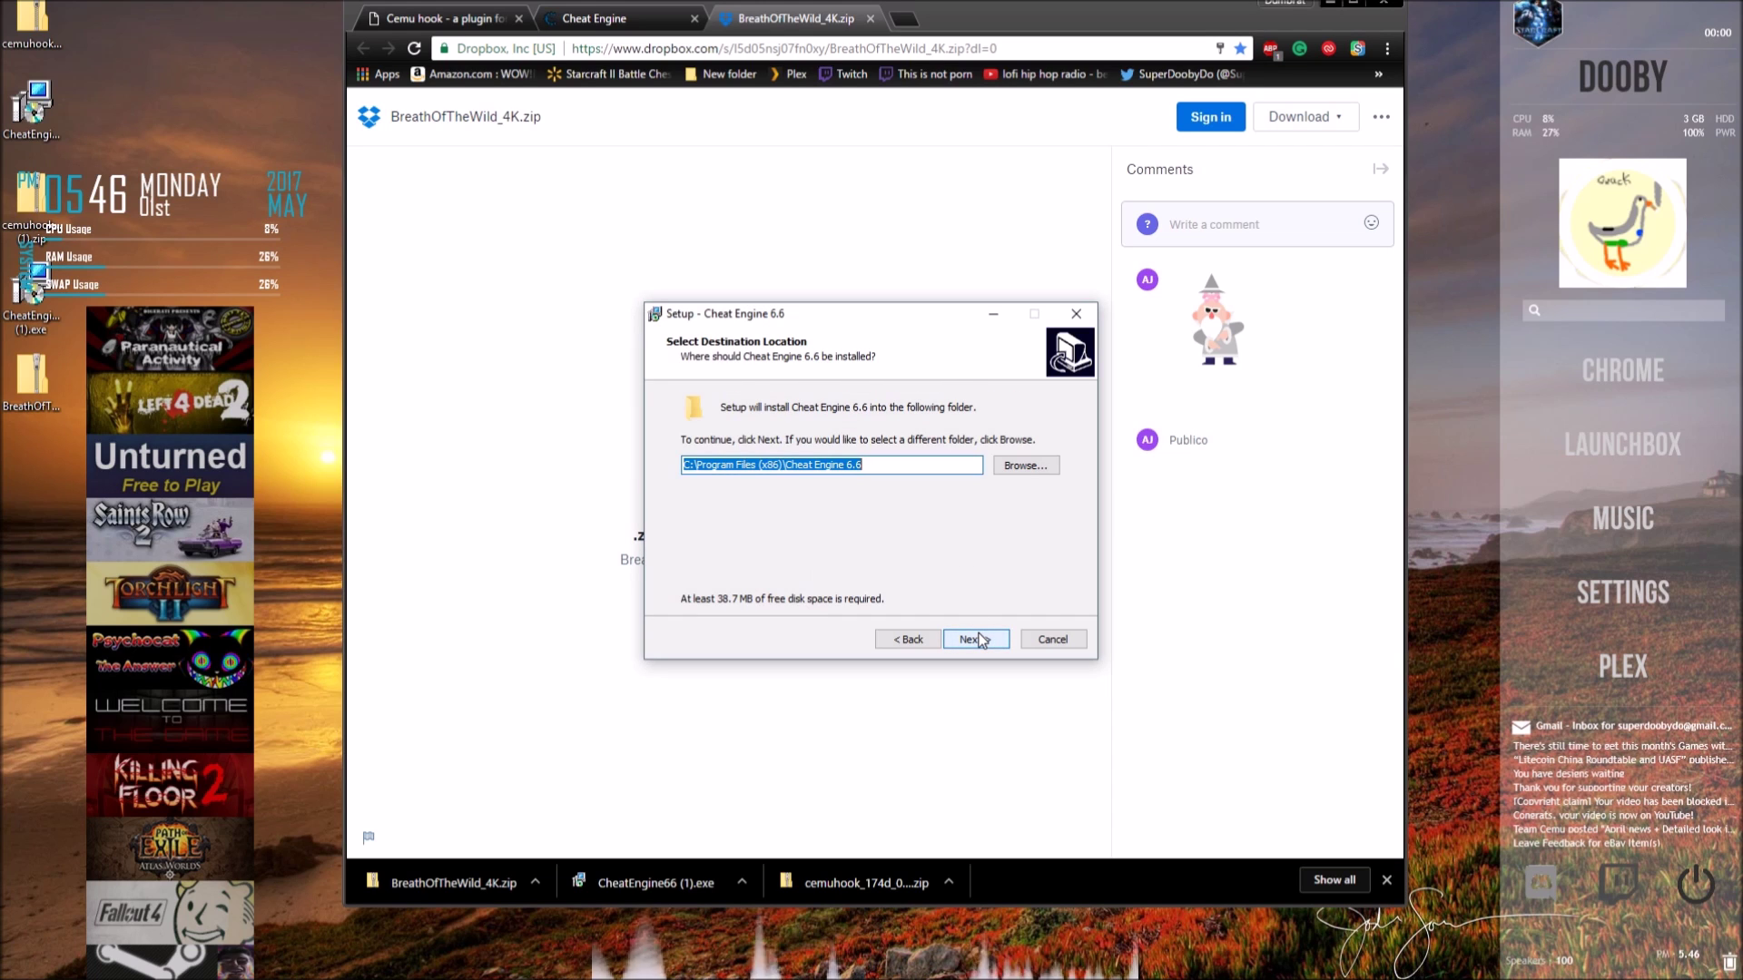
{"action": "left_click", "coordinate": [973, 639]}
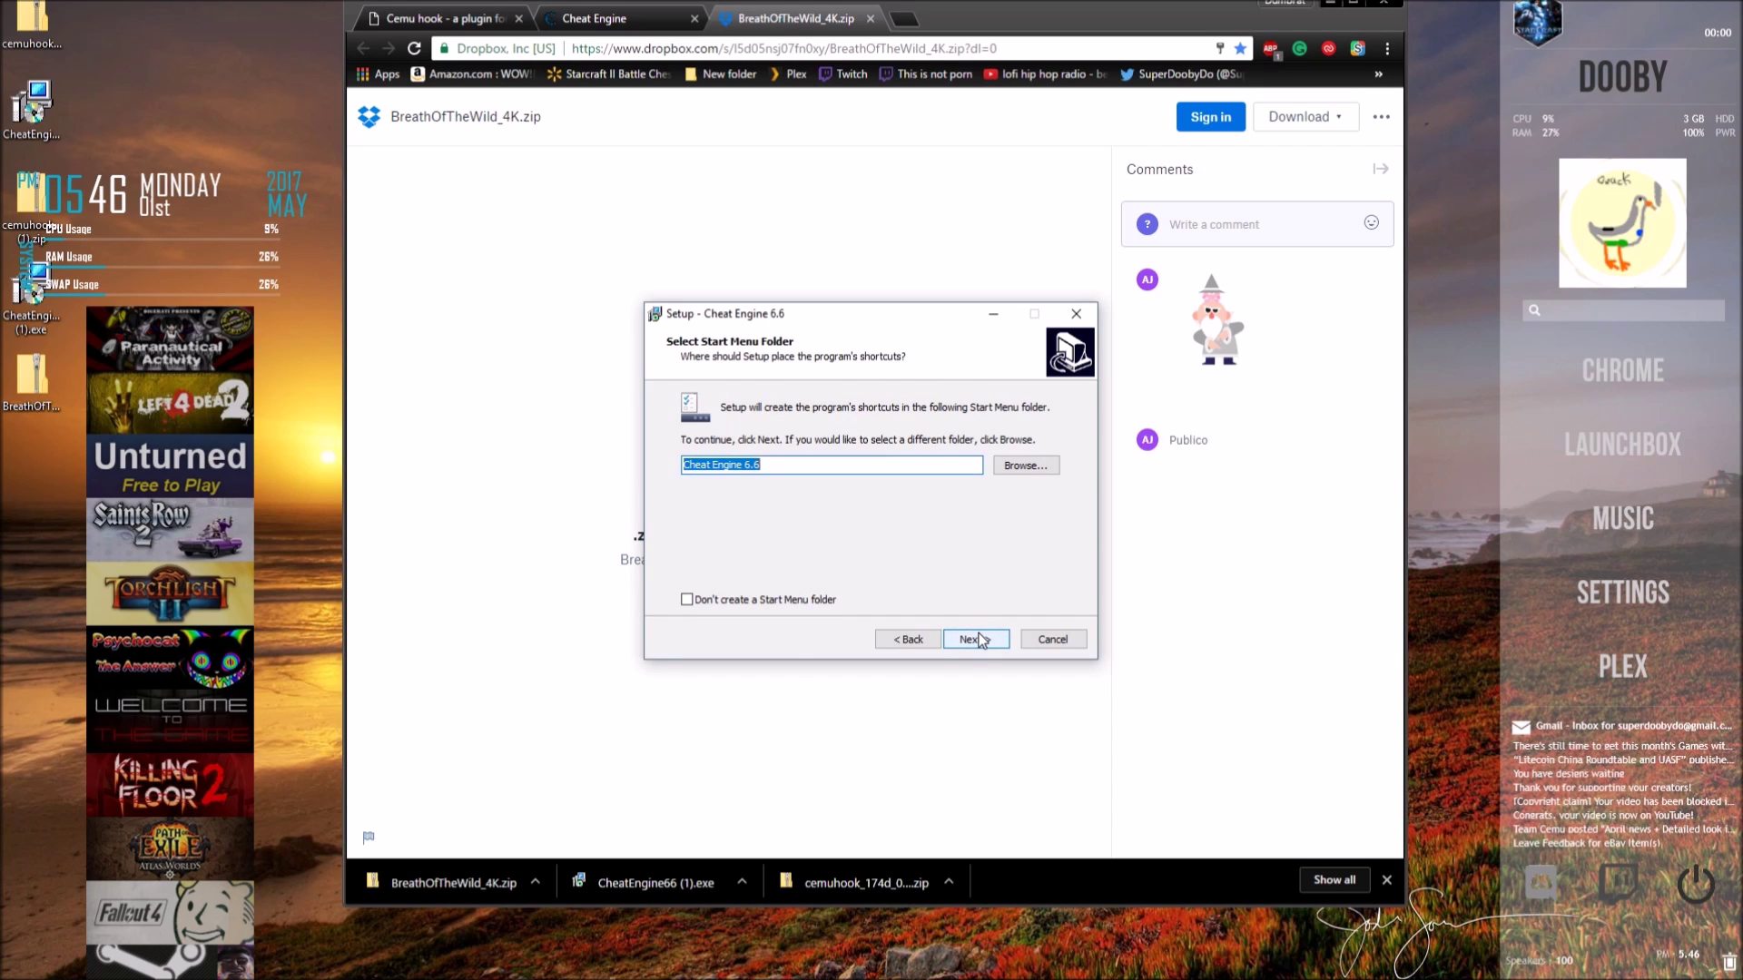
{"action": "left_click", "coordinate": [976, 639]}
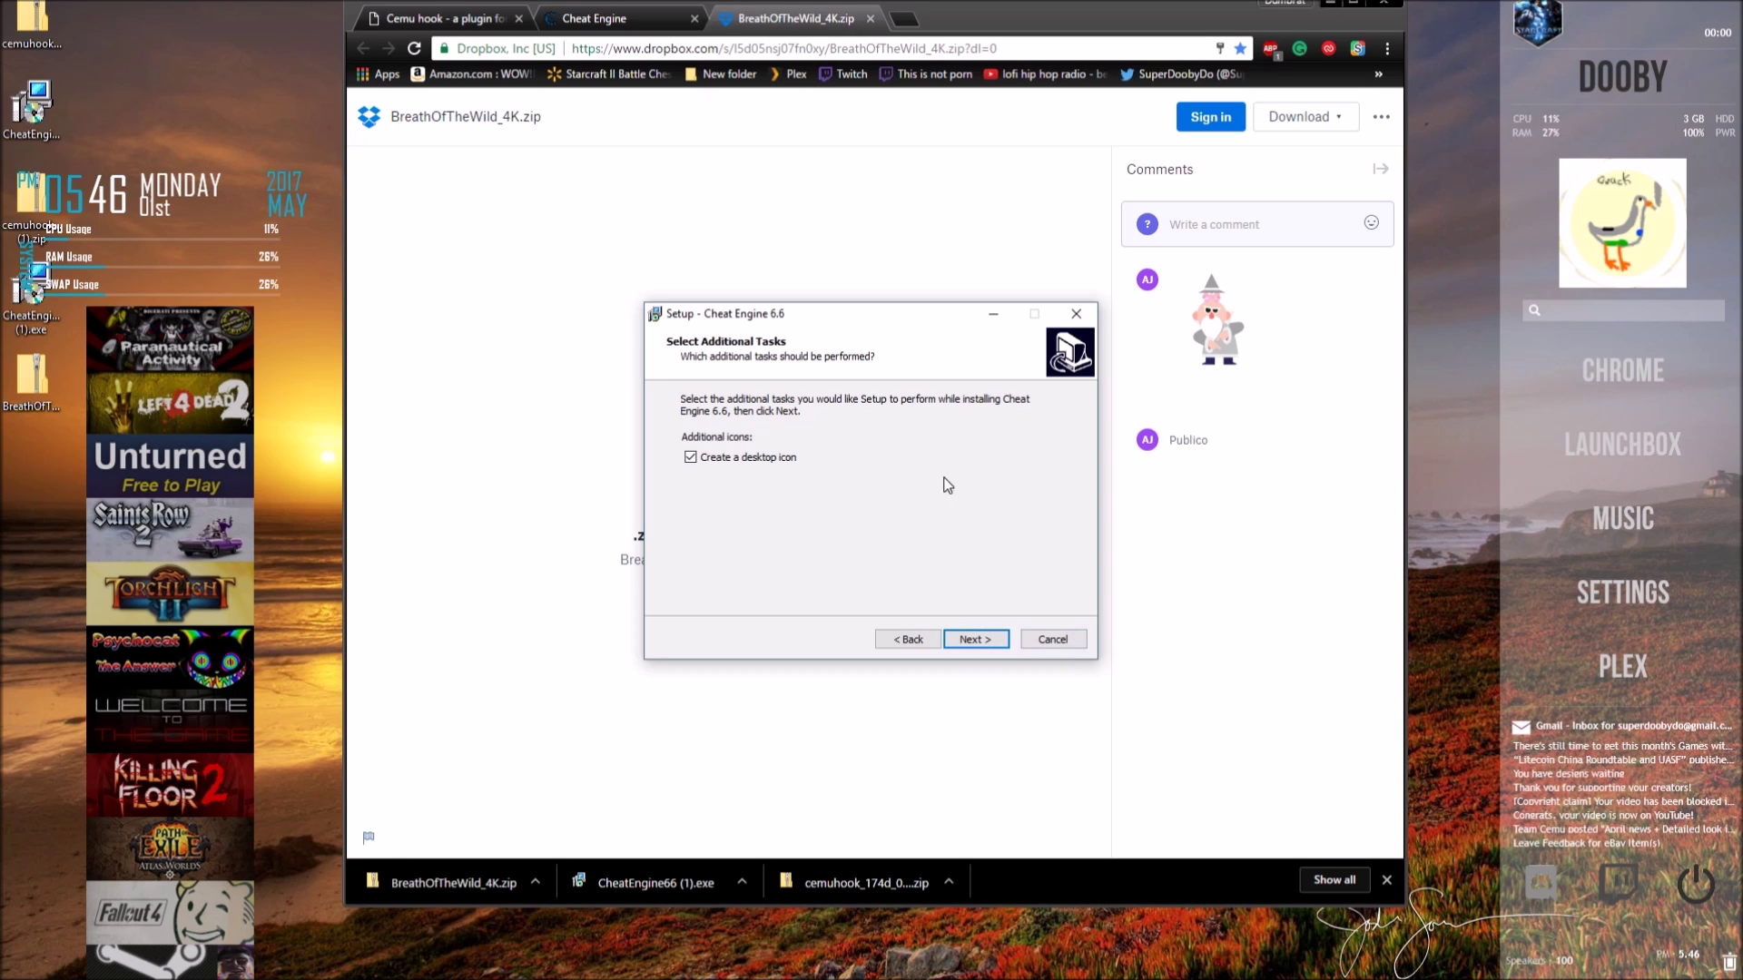
Step: Exit Cheat Engine setup without installing and open the downloaded cemuhook zip
{"action": "left_click", "coordinate": [1045, 637]}
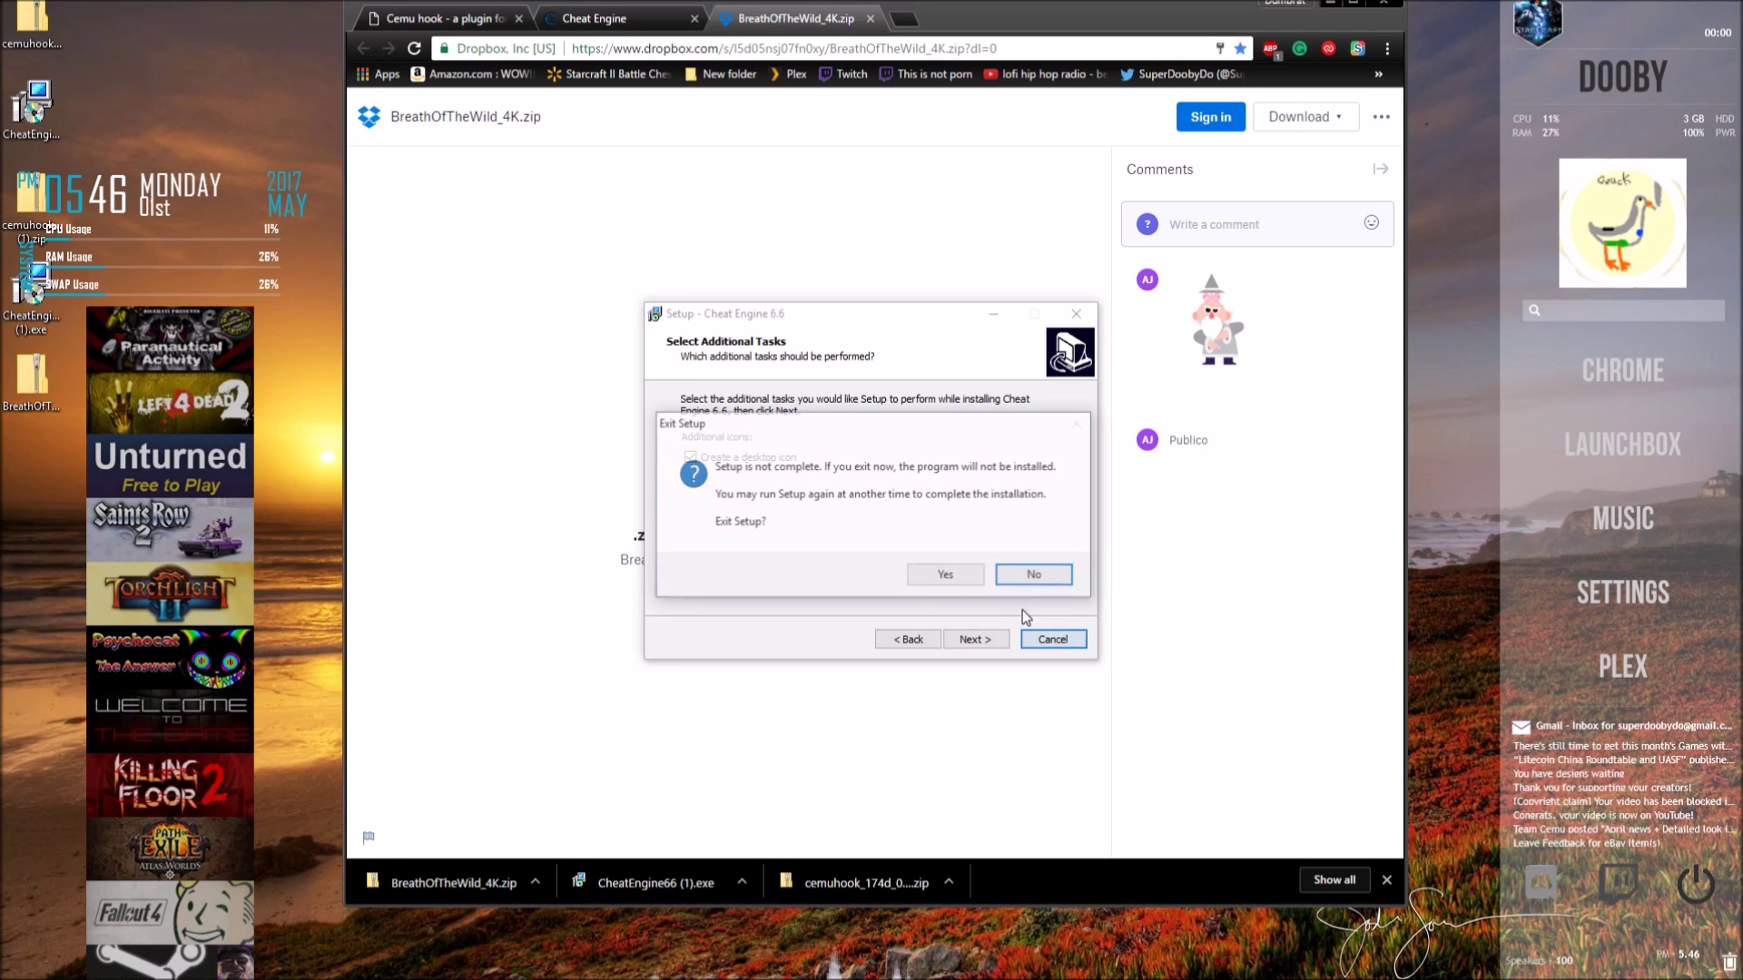
{"action": "left_click", "coordinate": [969, 583]}
{"action": "left_click", "coordinate": [864, 890]}
Step: Place the cemuhook zip window and the cemu_1.7.1 folder side by side
{"action": "left_click_drag", "start_coordinate": [836, 120], "coordinate": [352, 129]}
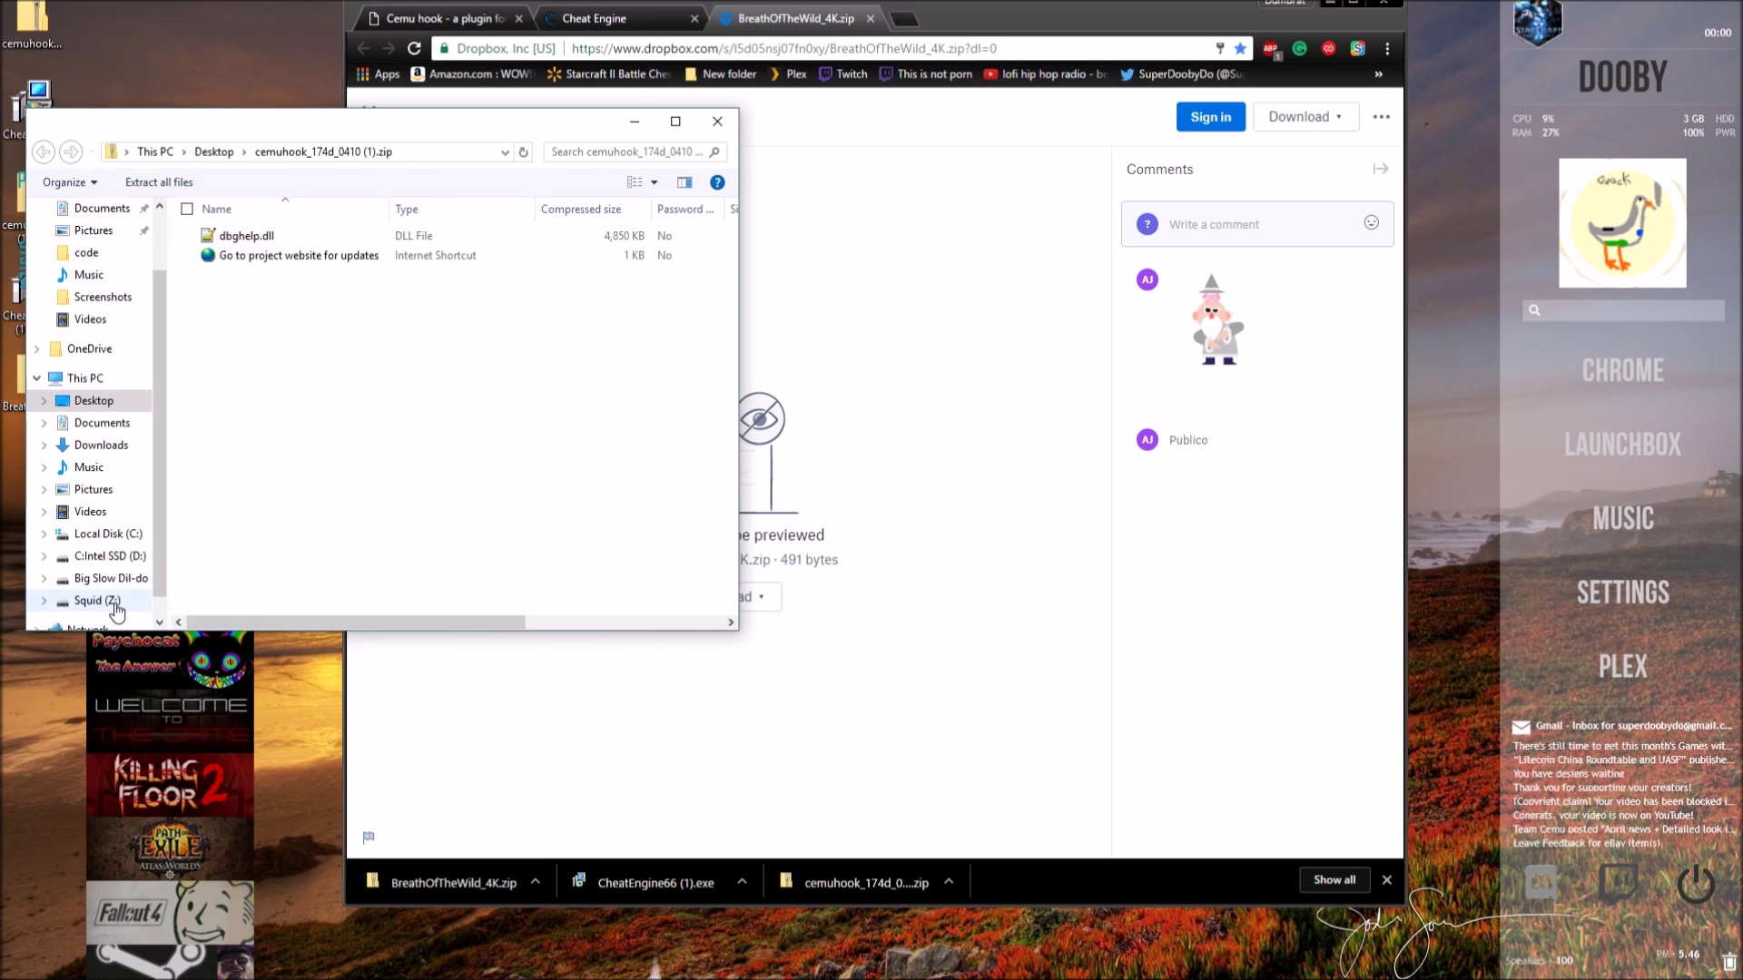
{"action": "key", "text": "alt+Tab"}
{"action": "left_click_drag", "start_coordinate": [394, 150], "coordinate": [1221, 141]}
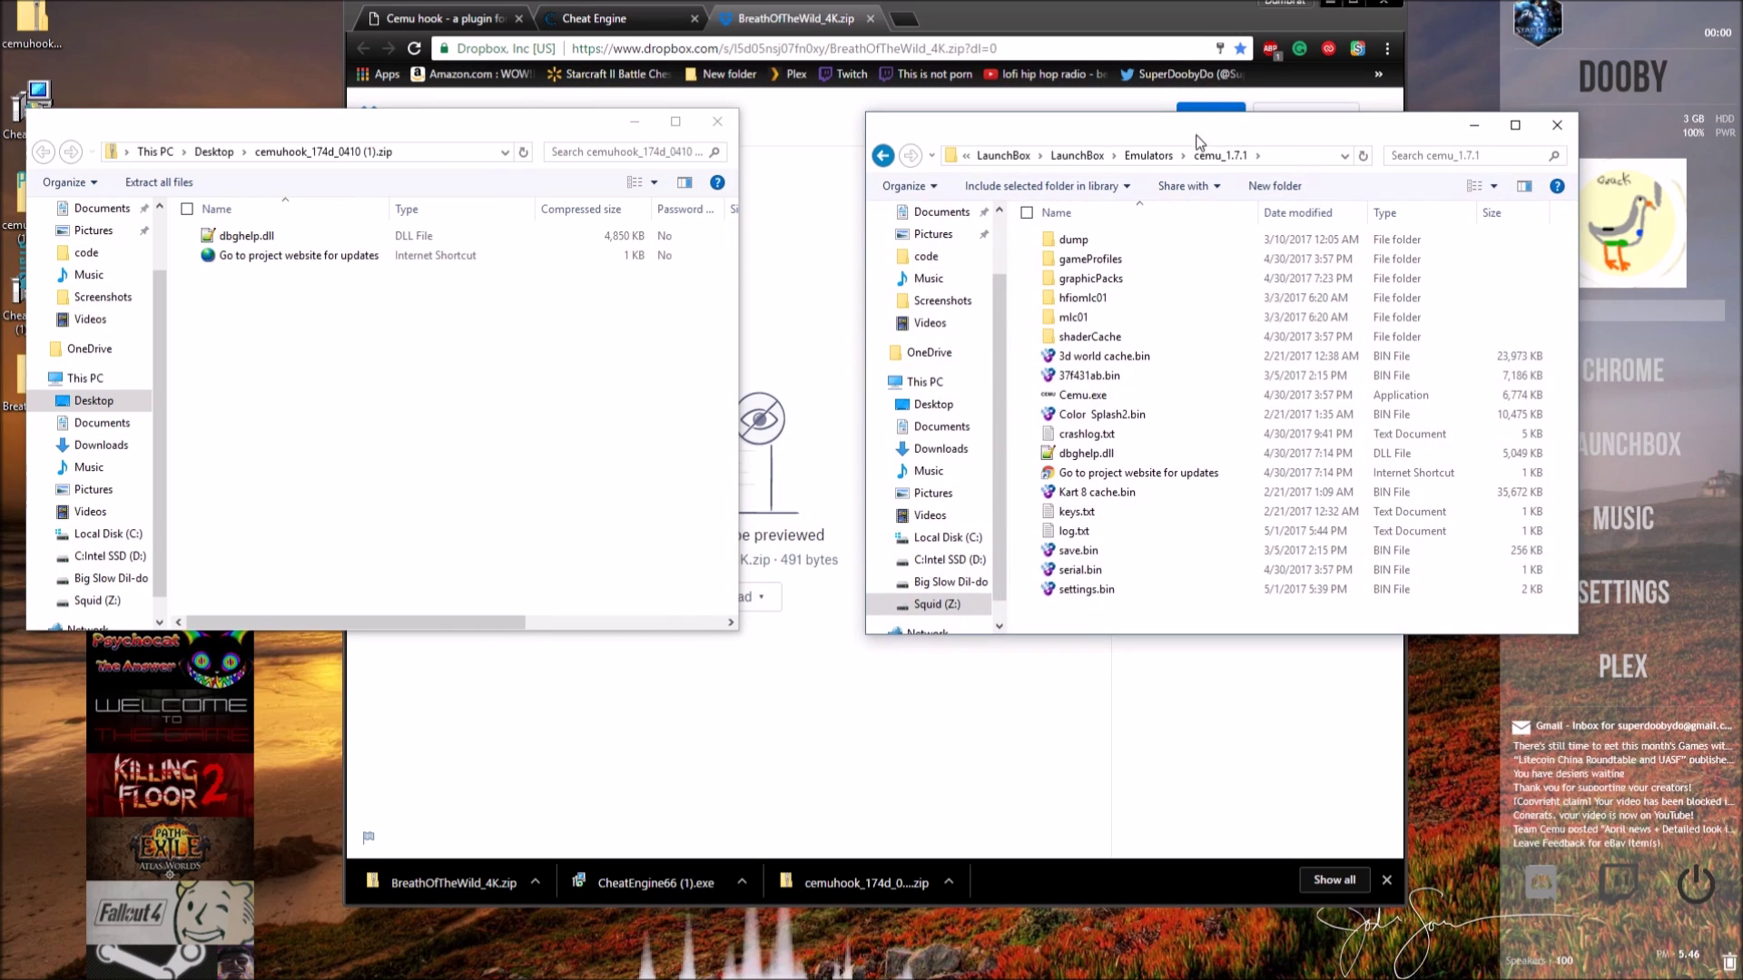
{"action": "left_click", "coordinate": [368, 411]}
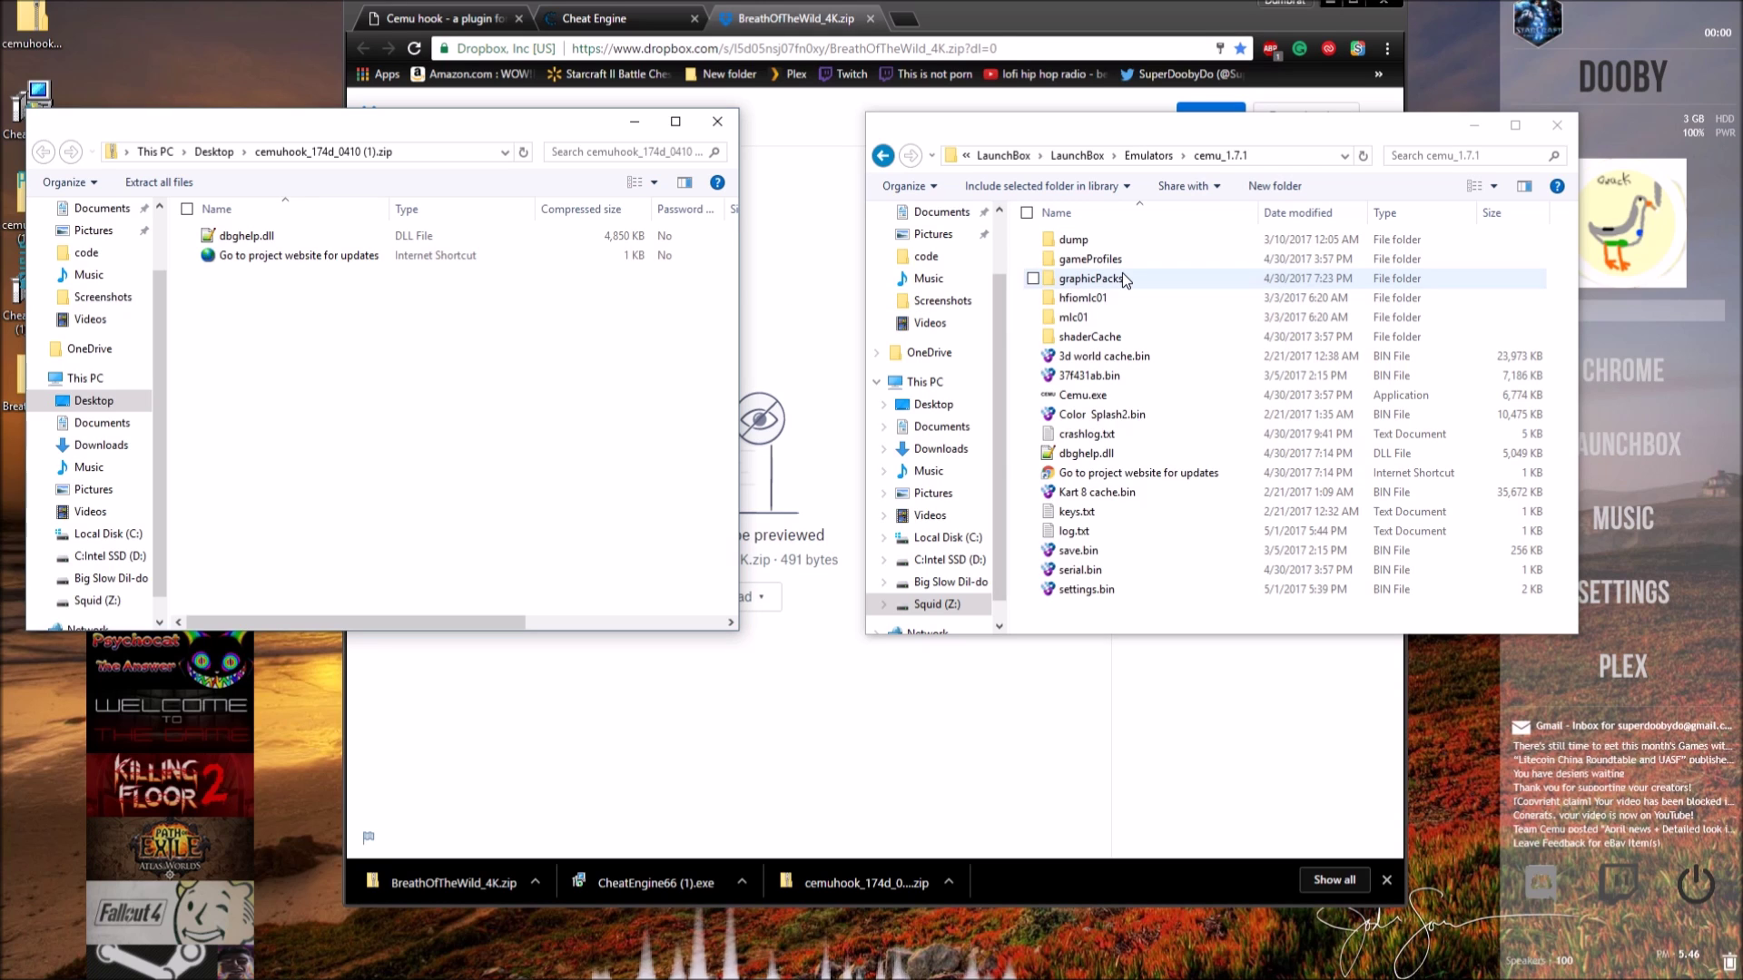
{"action": "left_click", "coordinate": [1125, 315]}
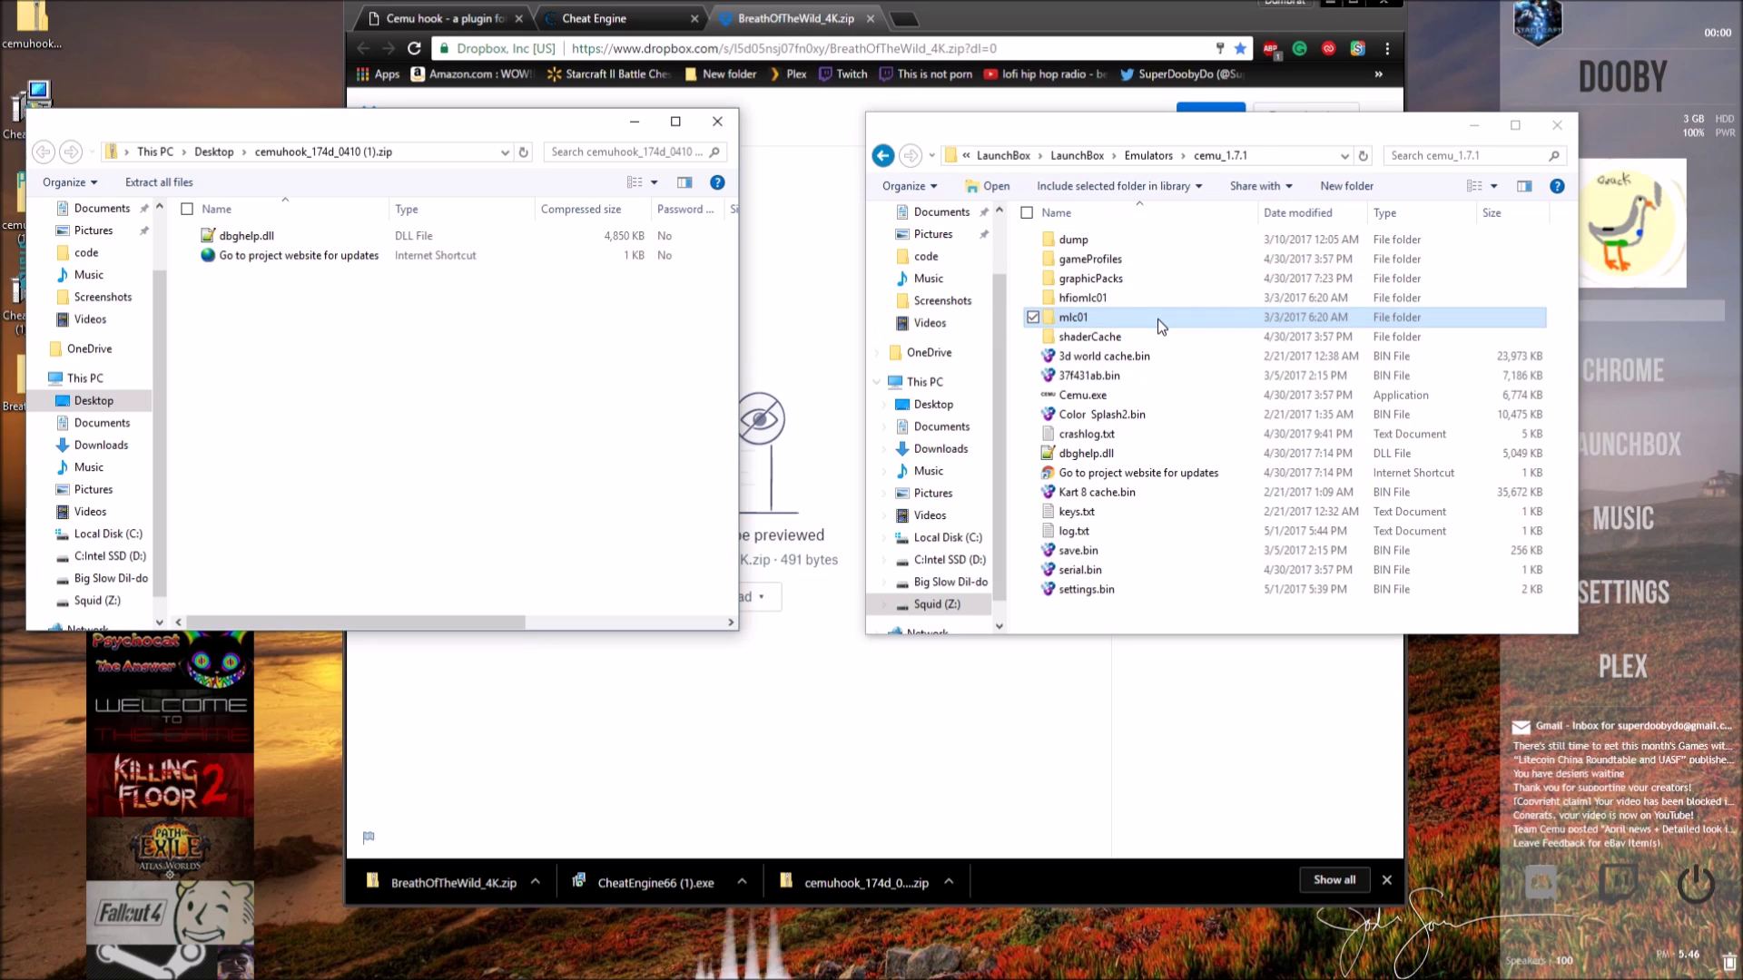
Step: Copy dbghelp.dll and the website shortcut into cemu_1.7.1, then close the zip window
{"action": "left_click", "coordinate": [258, 239]}
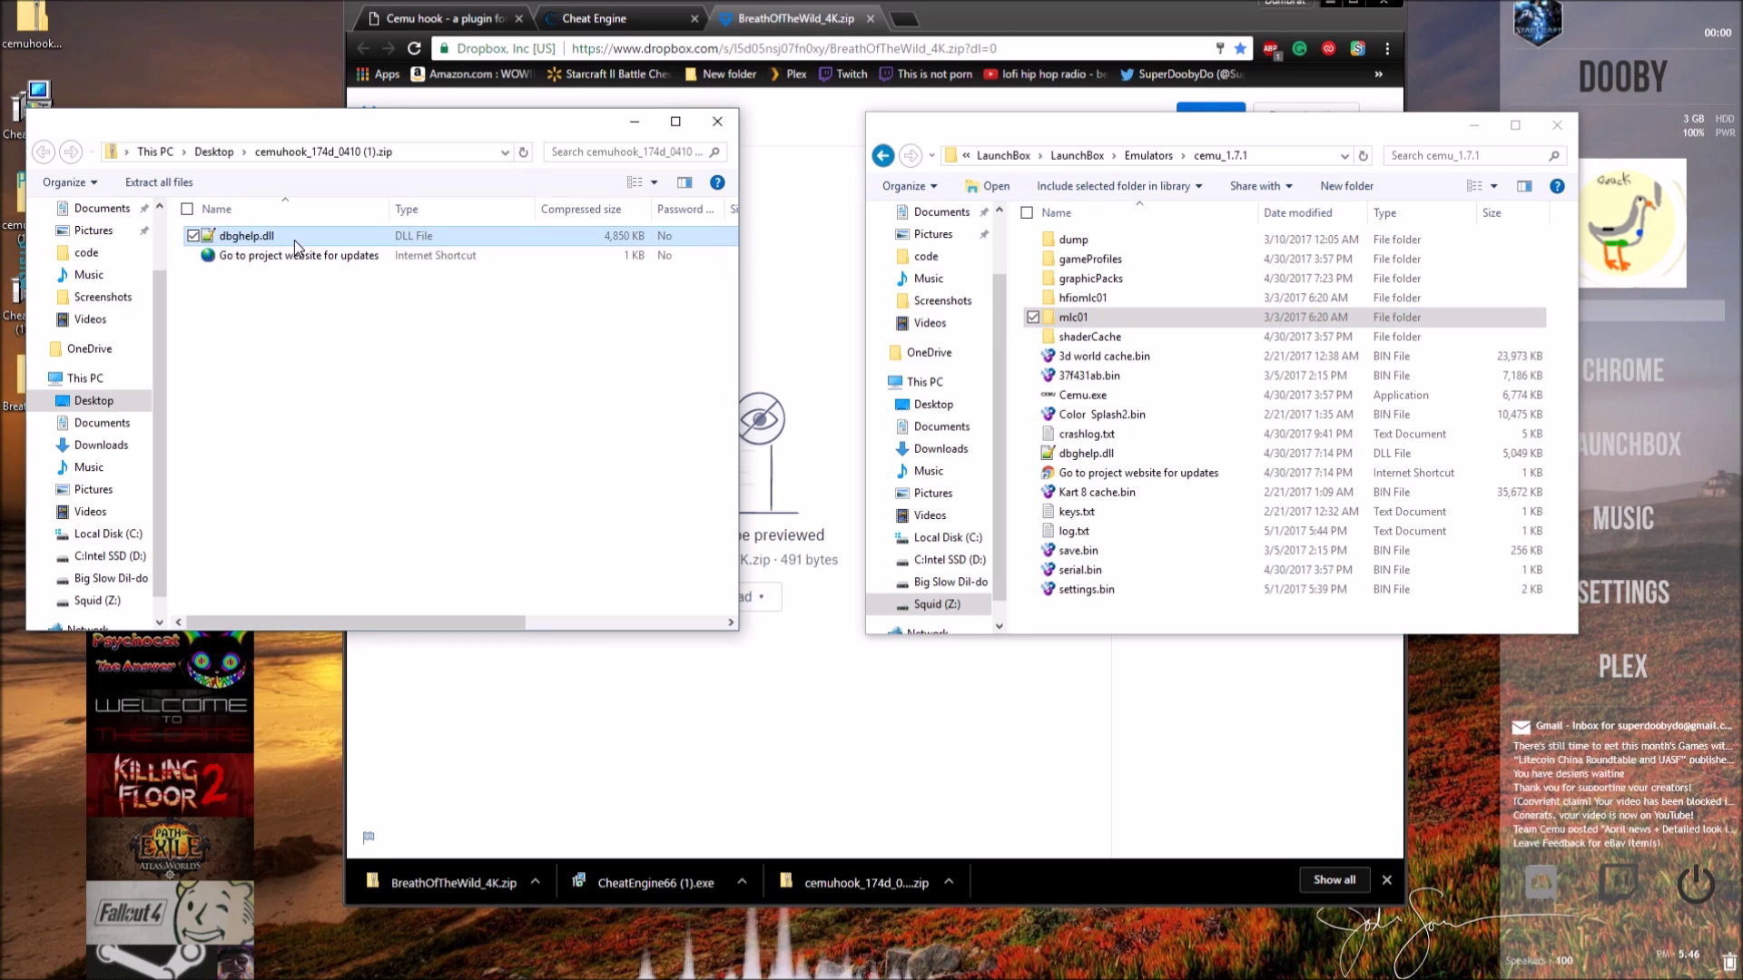
{"action": "left_click_drag", "start_coordinate": [291, 312], "coordinate": [265, 87]}
{"action": "left_click_drag", "start_coordinate": [236, 245], "coordinate": [1247, 633]}
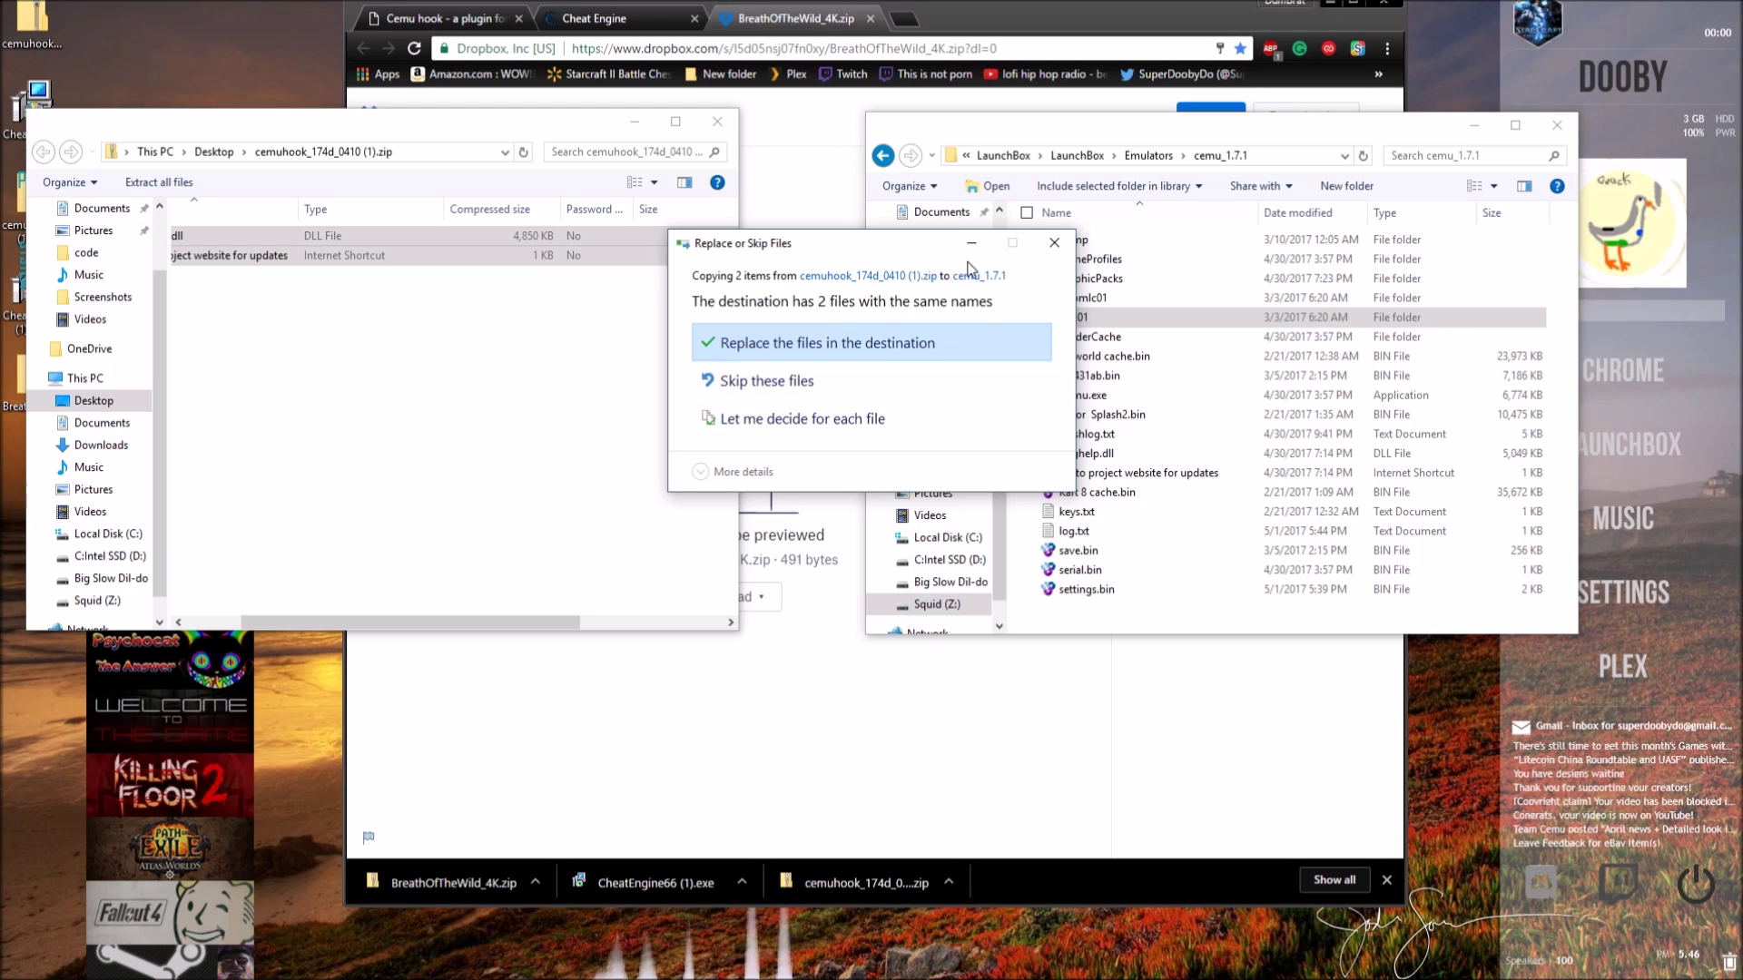
{"action": "left_click", "coordinate": [1050, 242]}
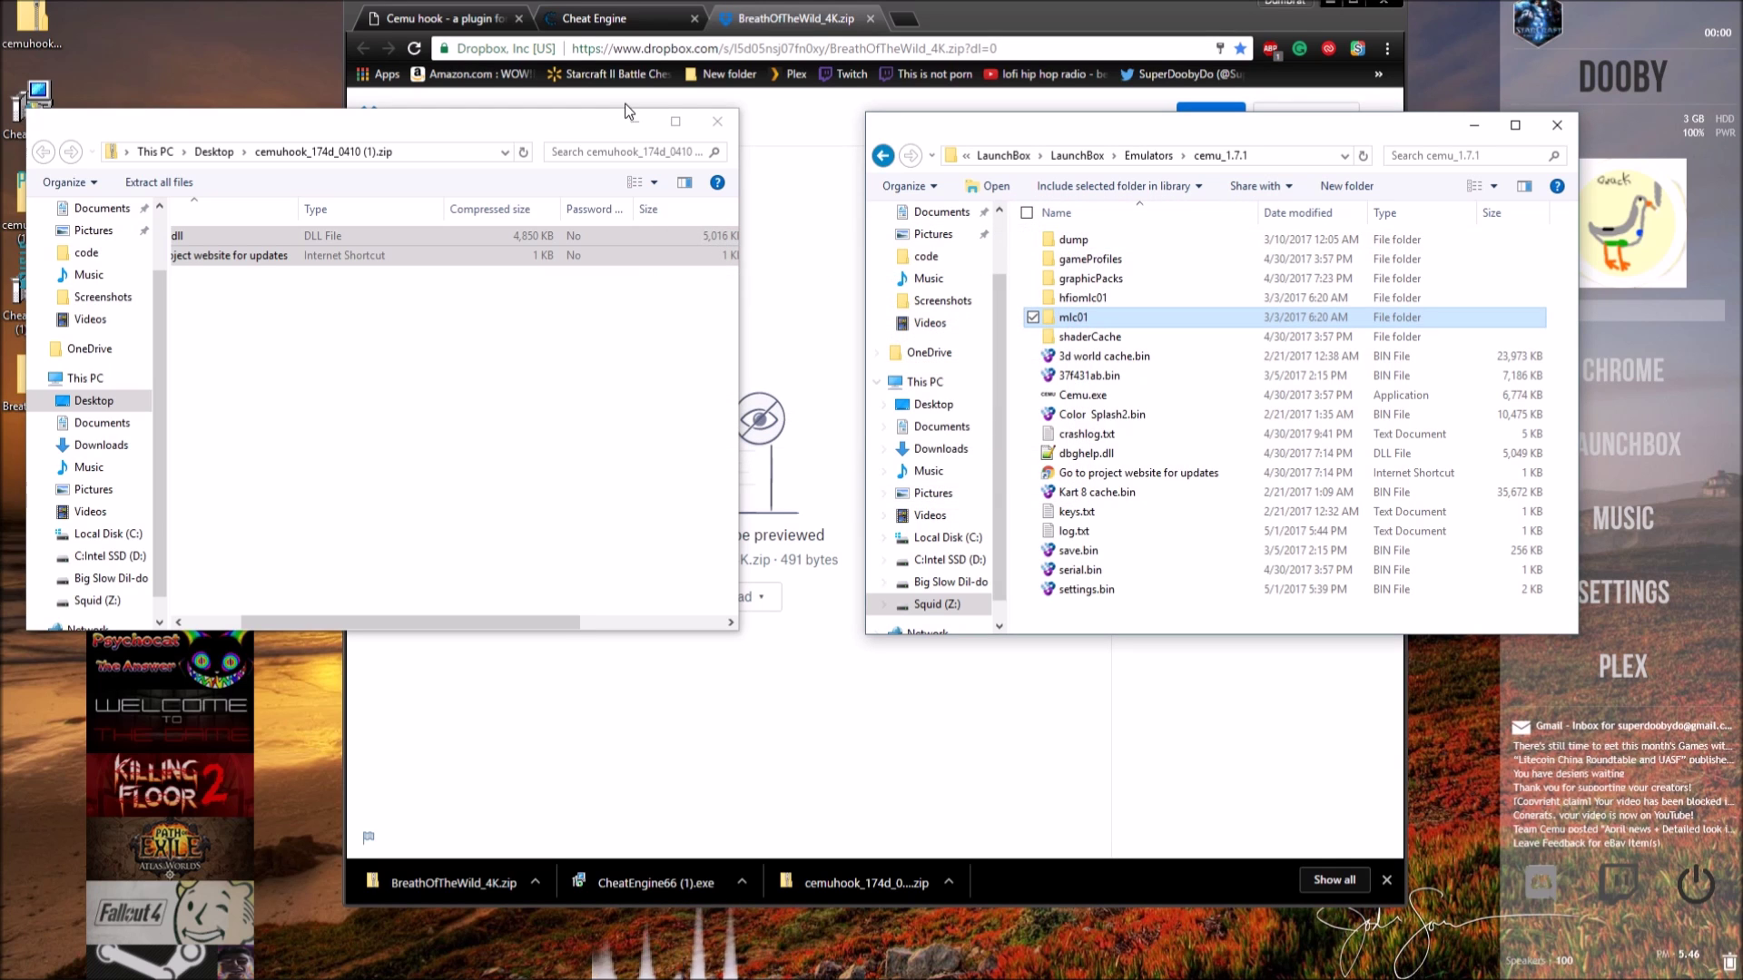
{"action": "left_click", "coordinate": [733, 125]}
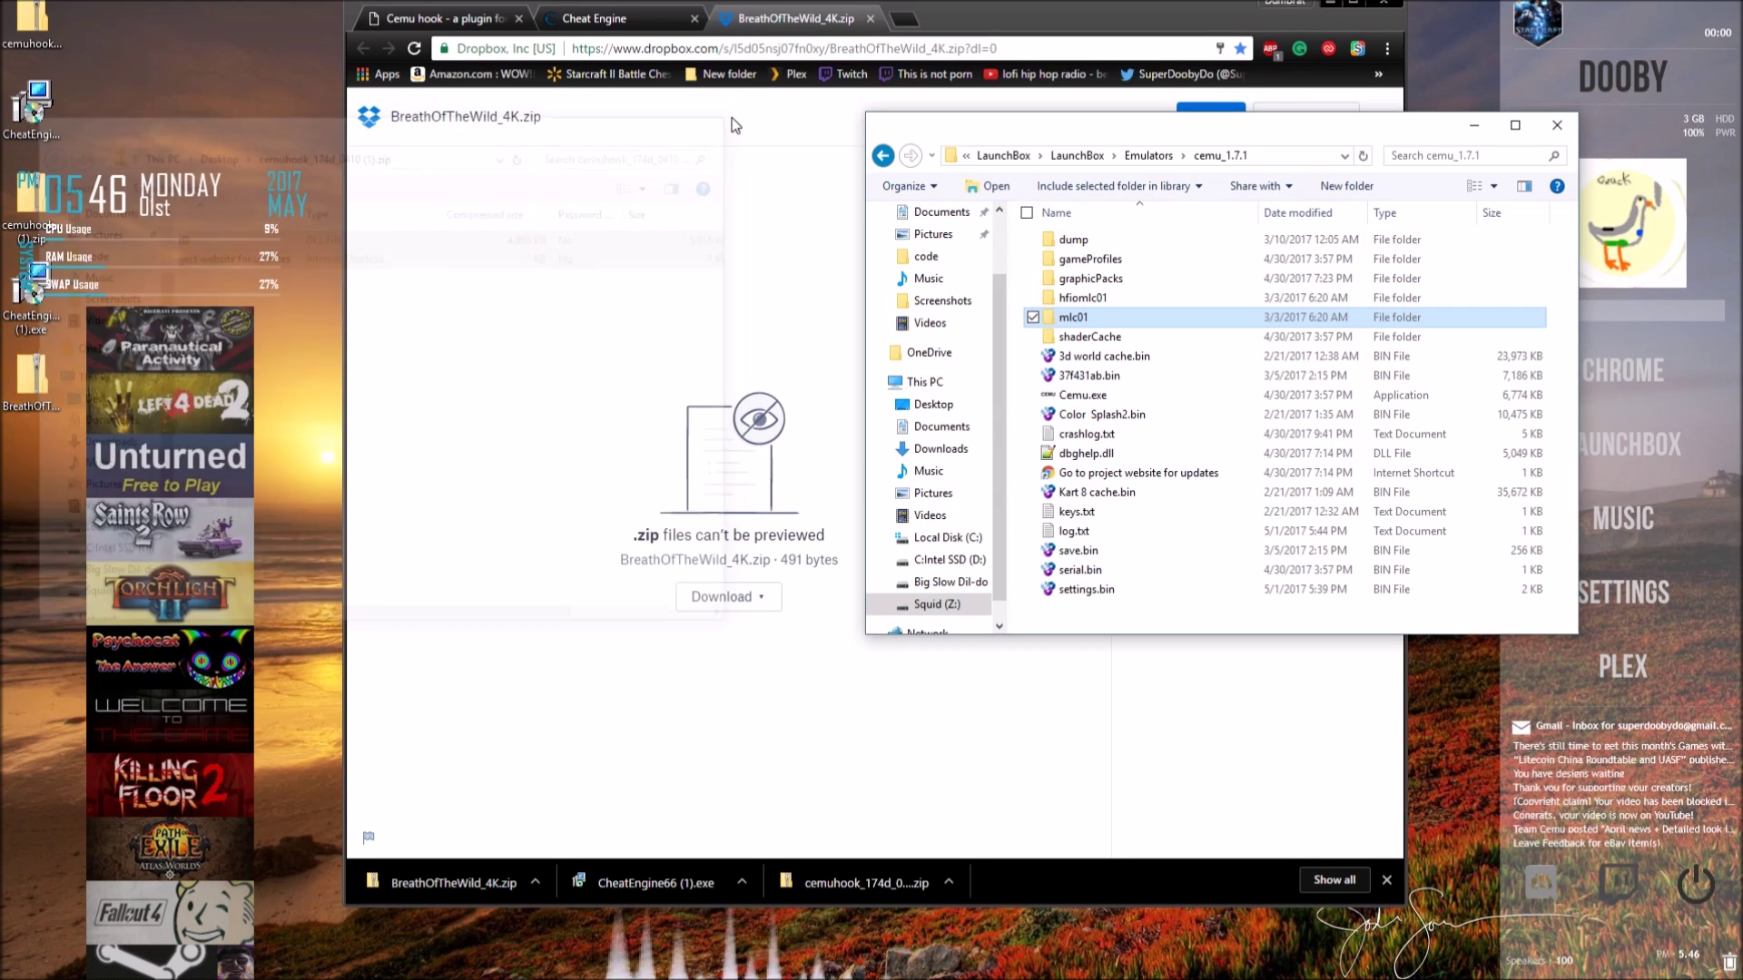
{"action": "left_click", "coordinate": [1101, 281]}
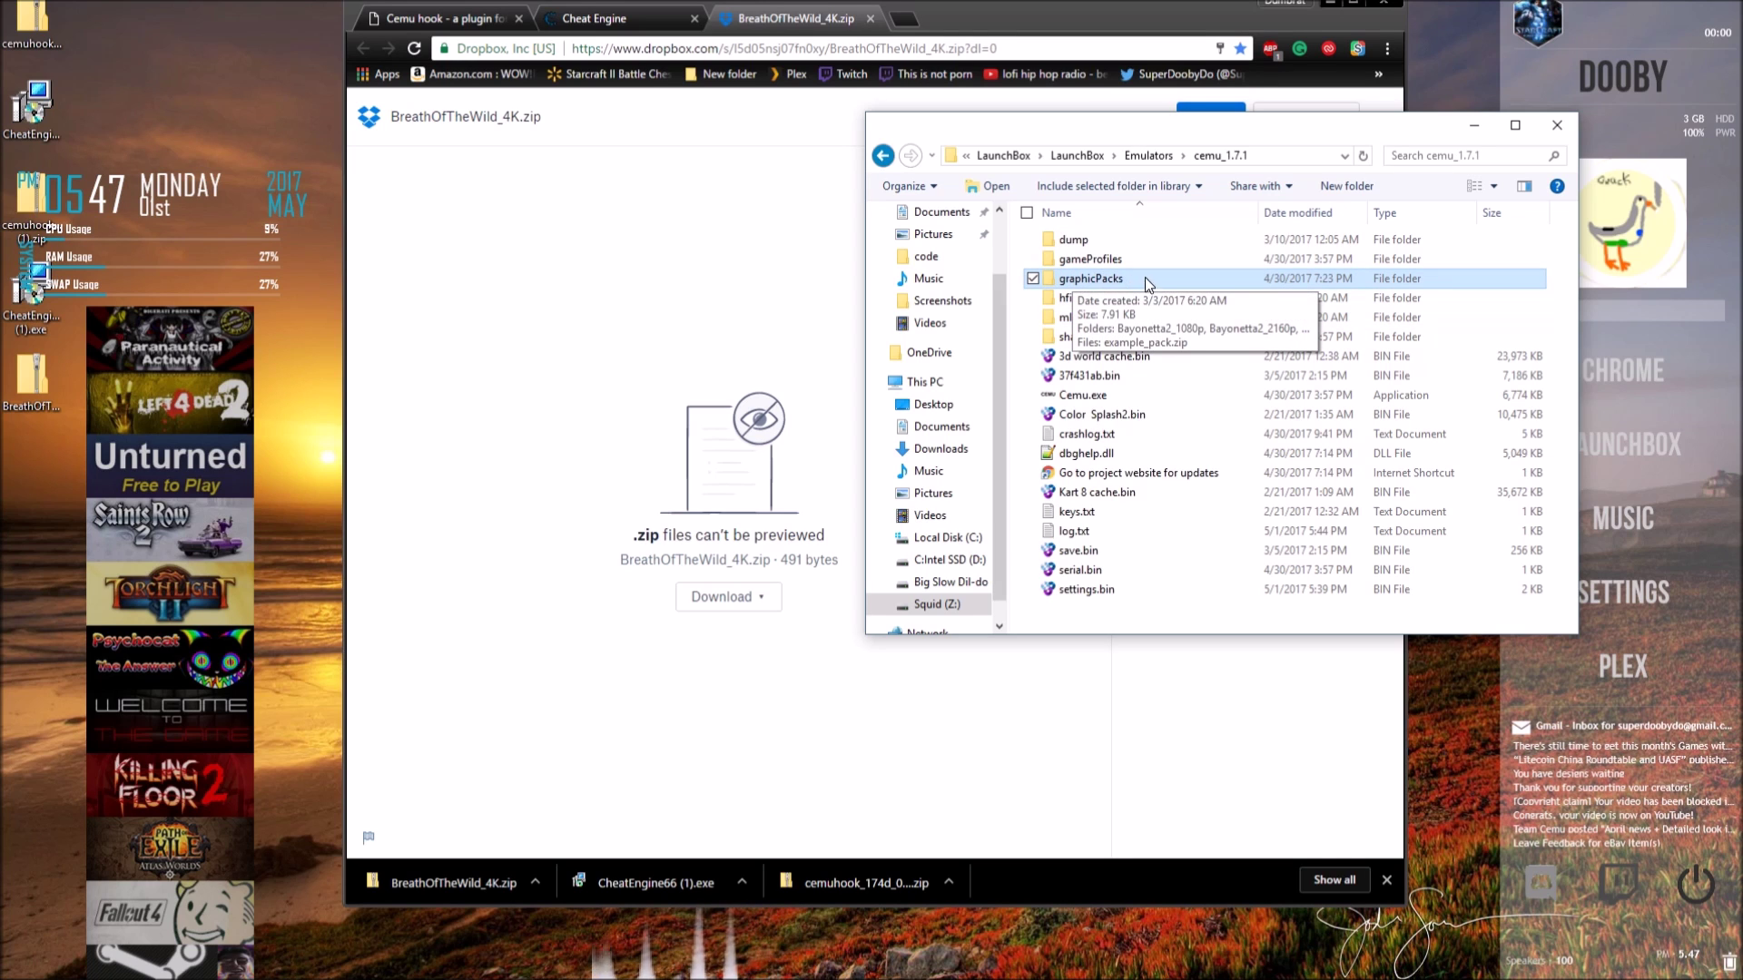
Step: Copy the BreathOfTheWild_4K folder from its zip into Cemu's graphicPacks folder
{"action": "double_click", "coordinate": [1107, 280]}
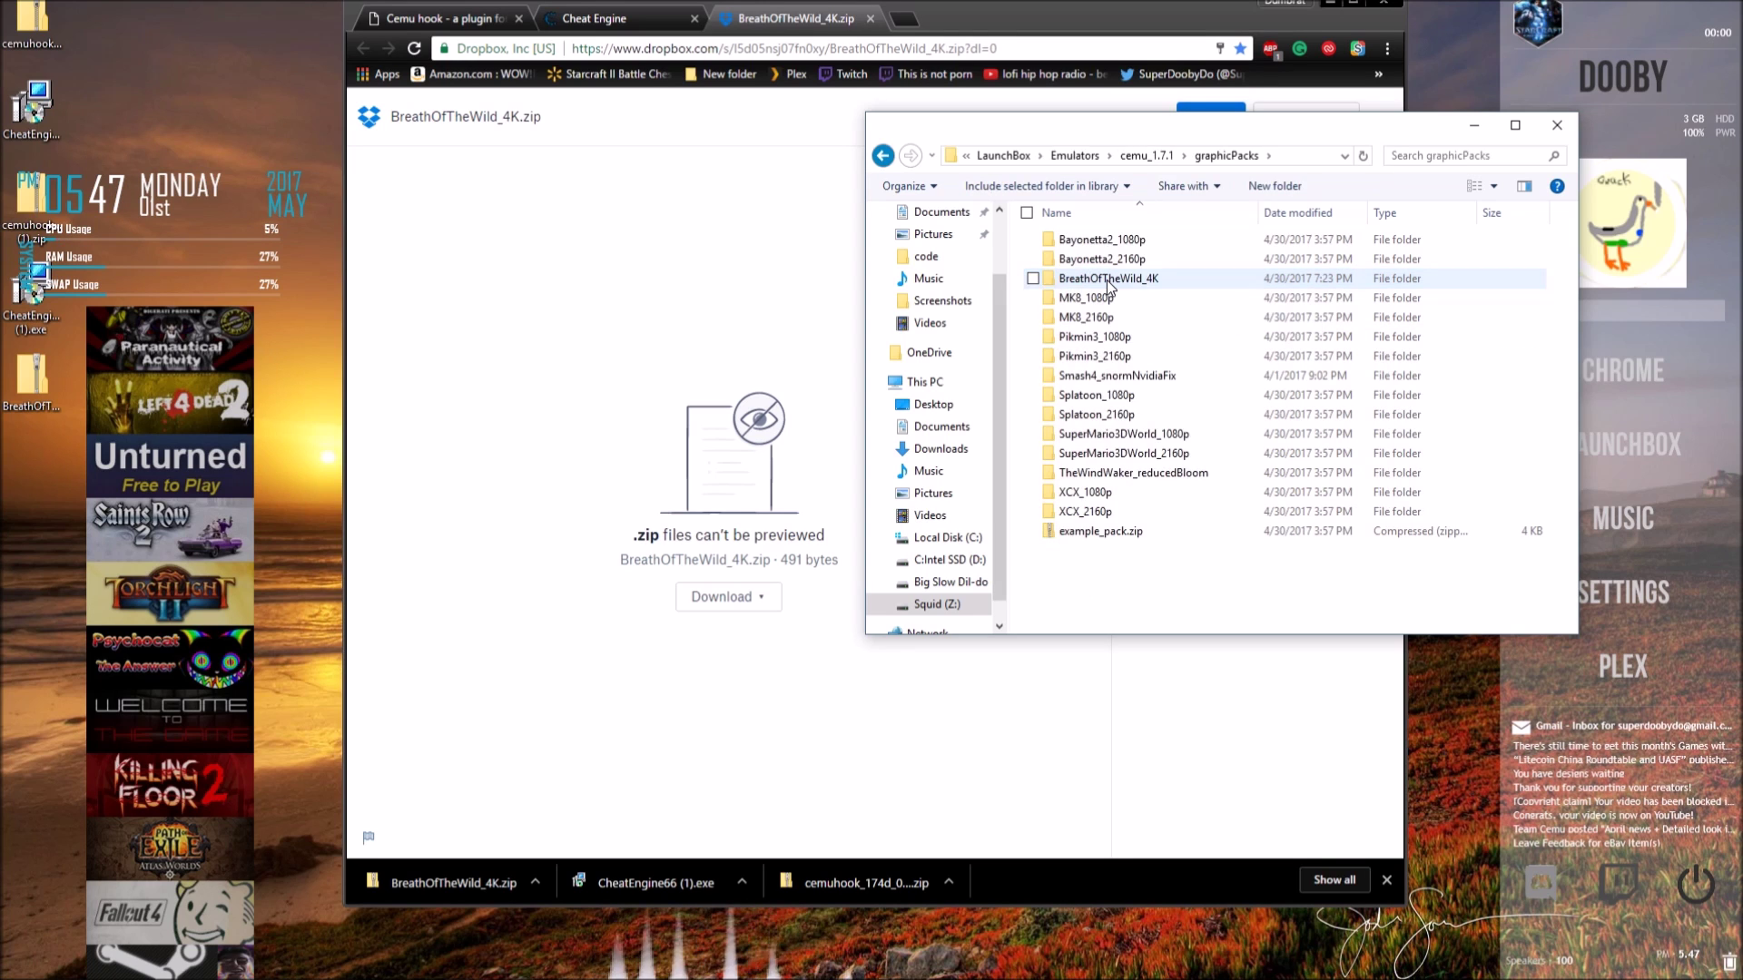
{"action": "left_click", "coordinate": [481, 885]}
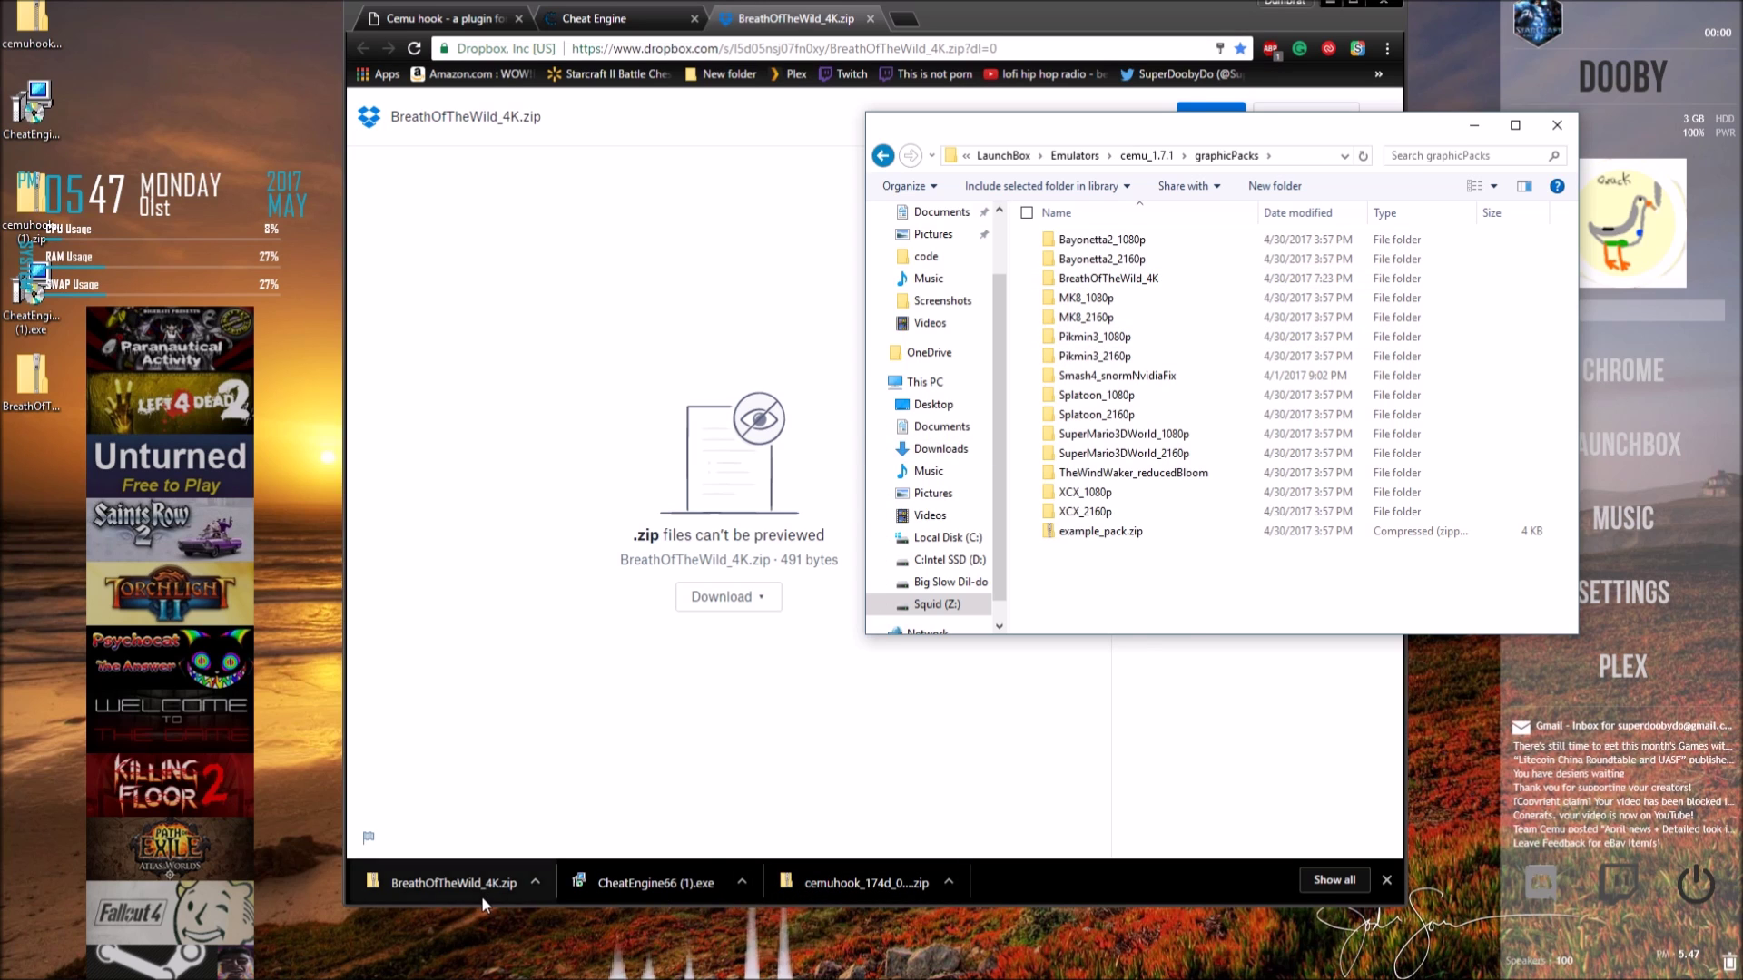
{"action": "left_click_drag", "start_coordinate": [1211, 155], "coordinate": [479, 112]}
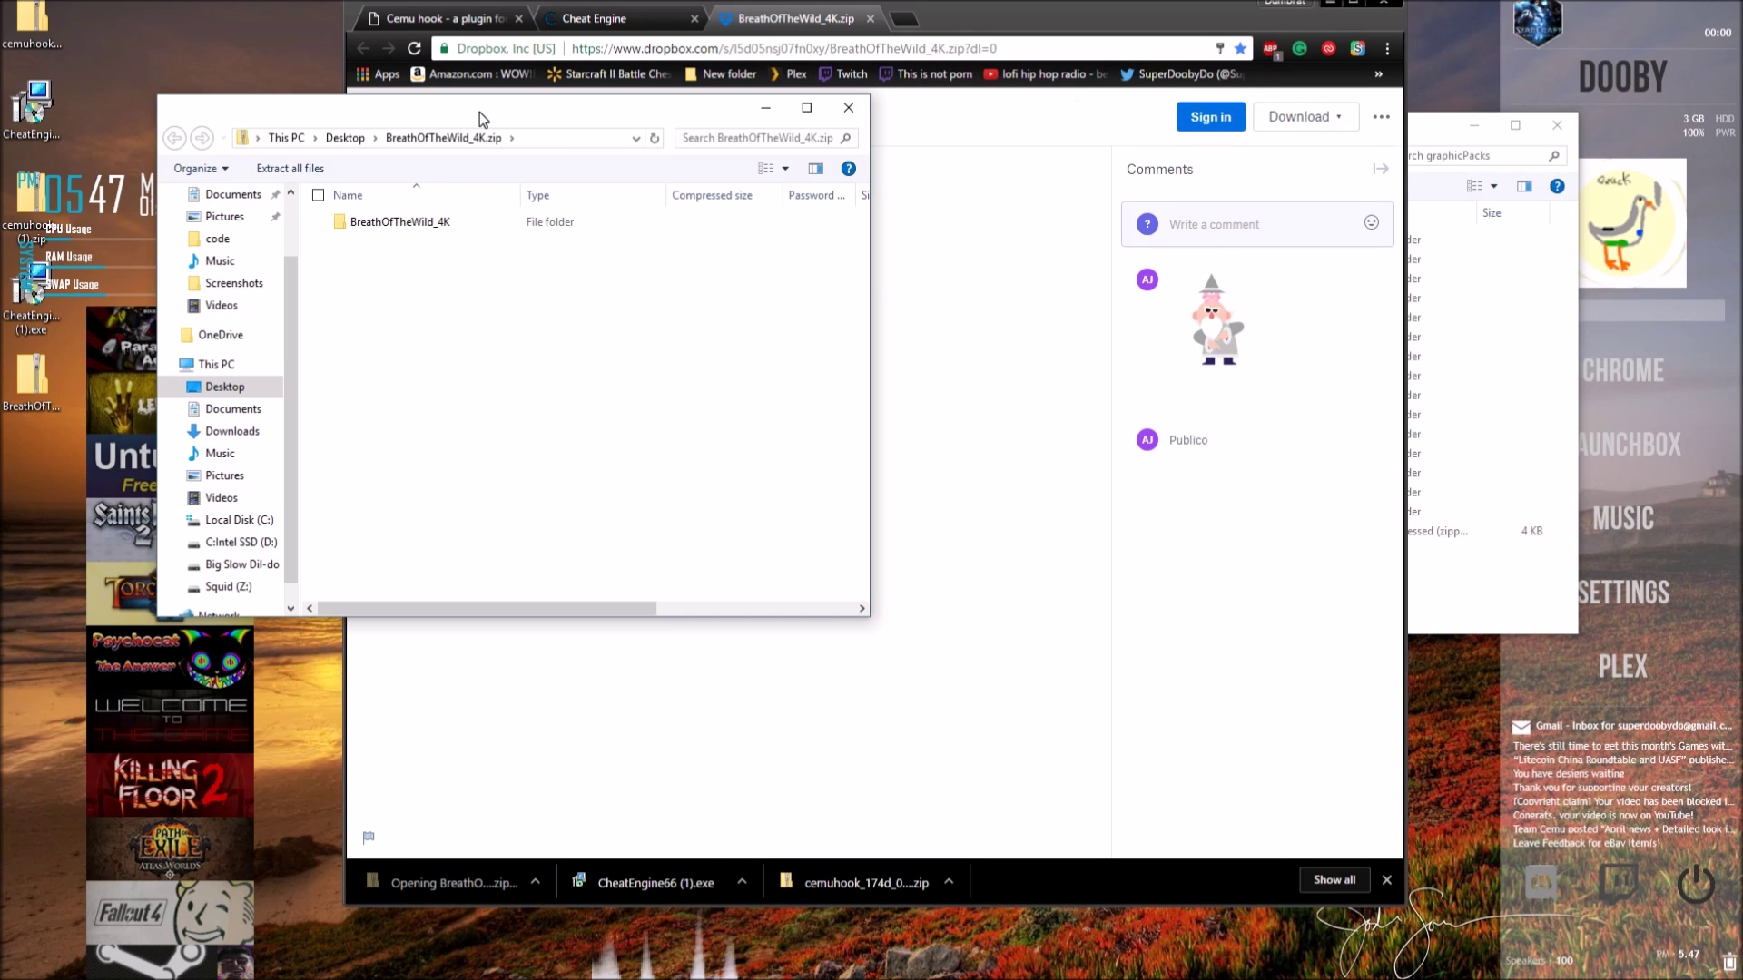
{"action": "left_click", "coordinate": [1444, 127]}
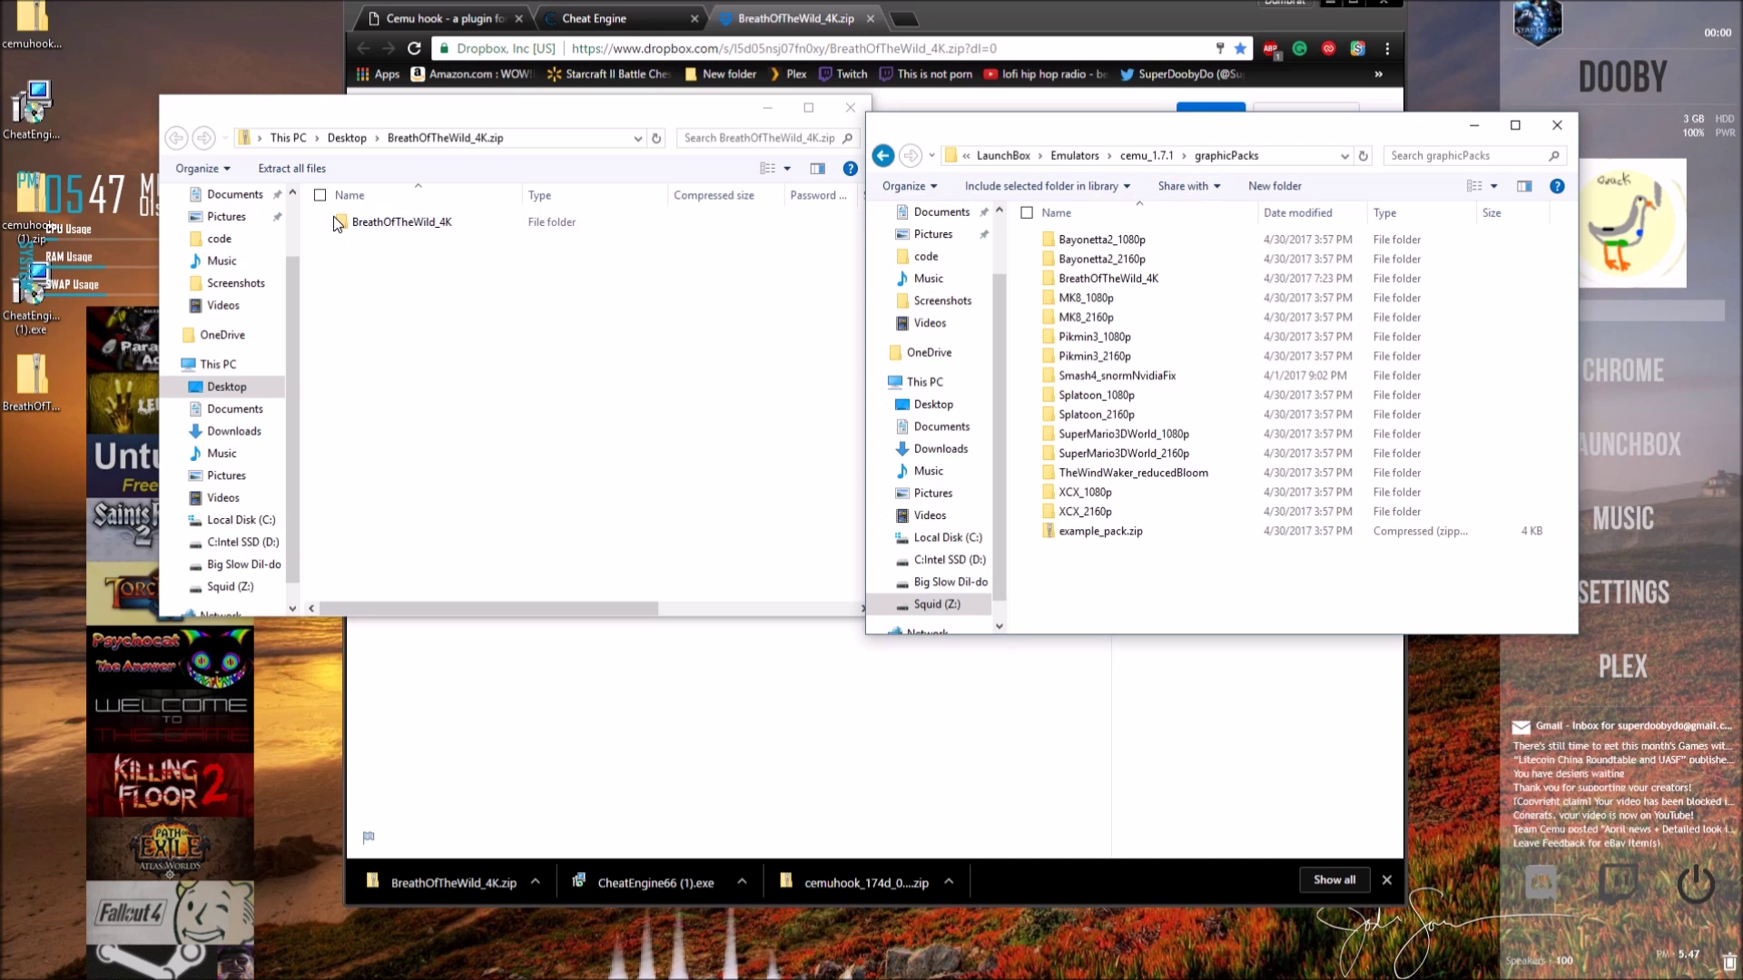
{"action": "left_click_drag", "start_coordinate": [372, 220], "coordinate": [1135, 574]}
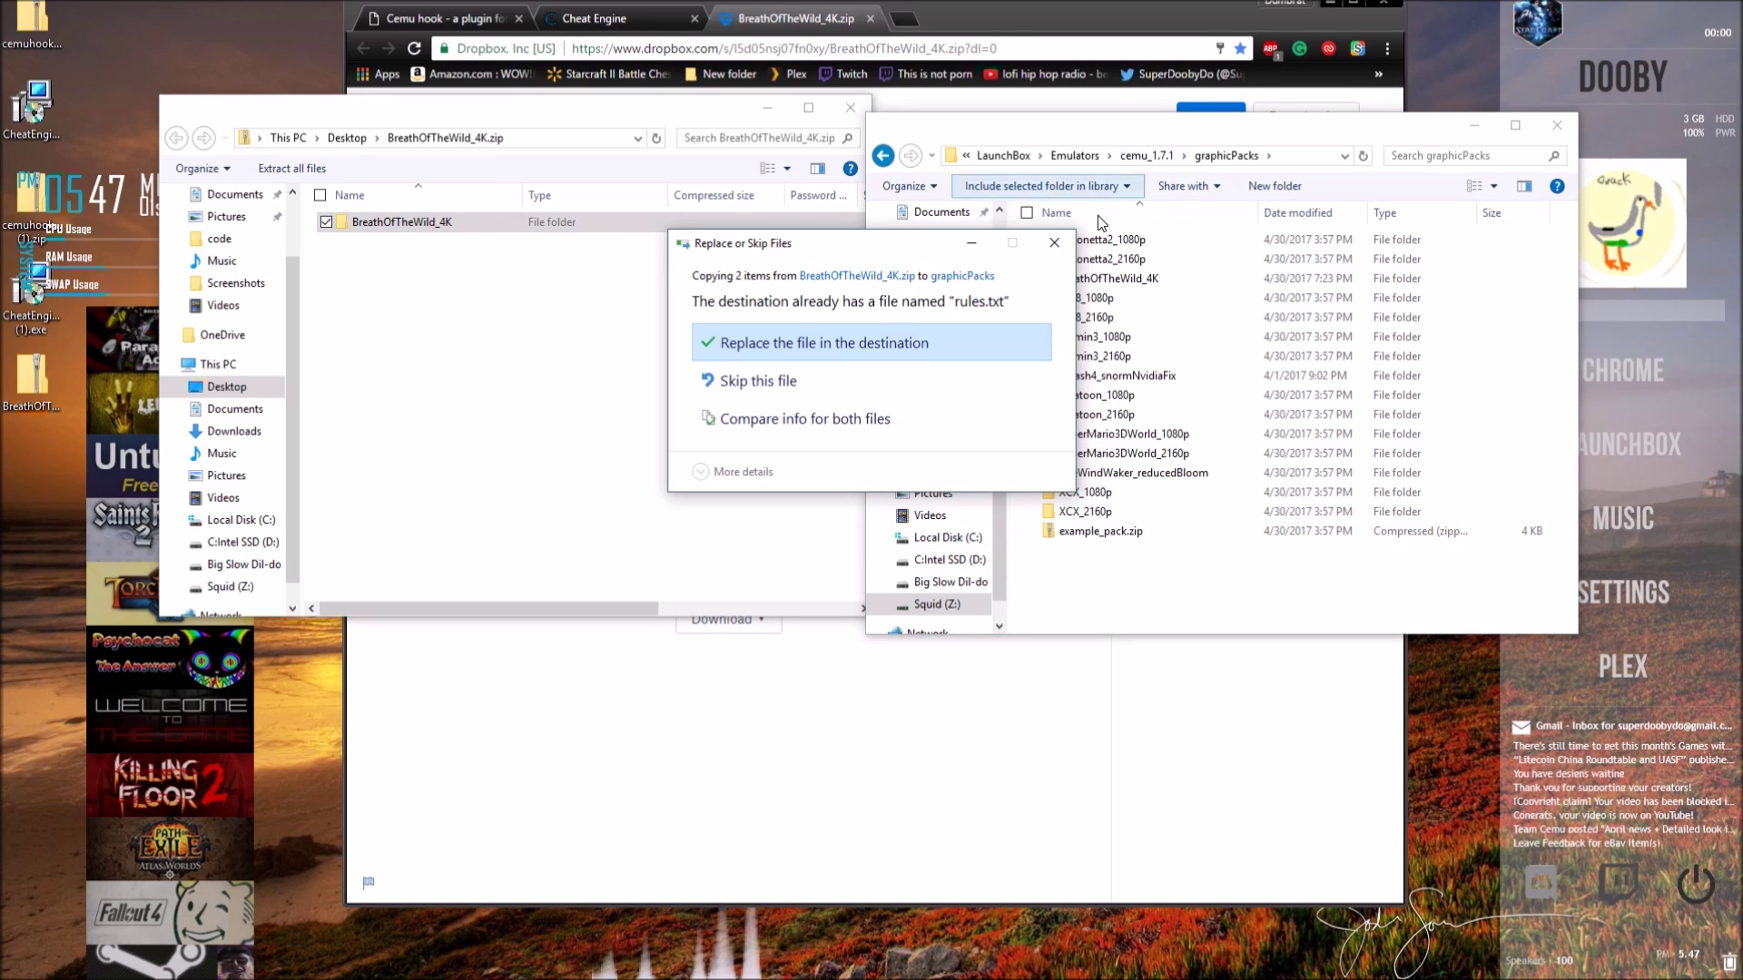
{"action": "left_click", "coordinate": [1055, 244]}
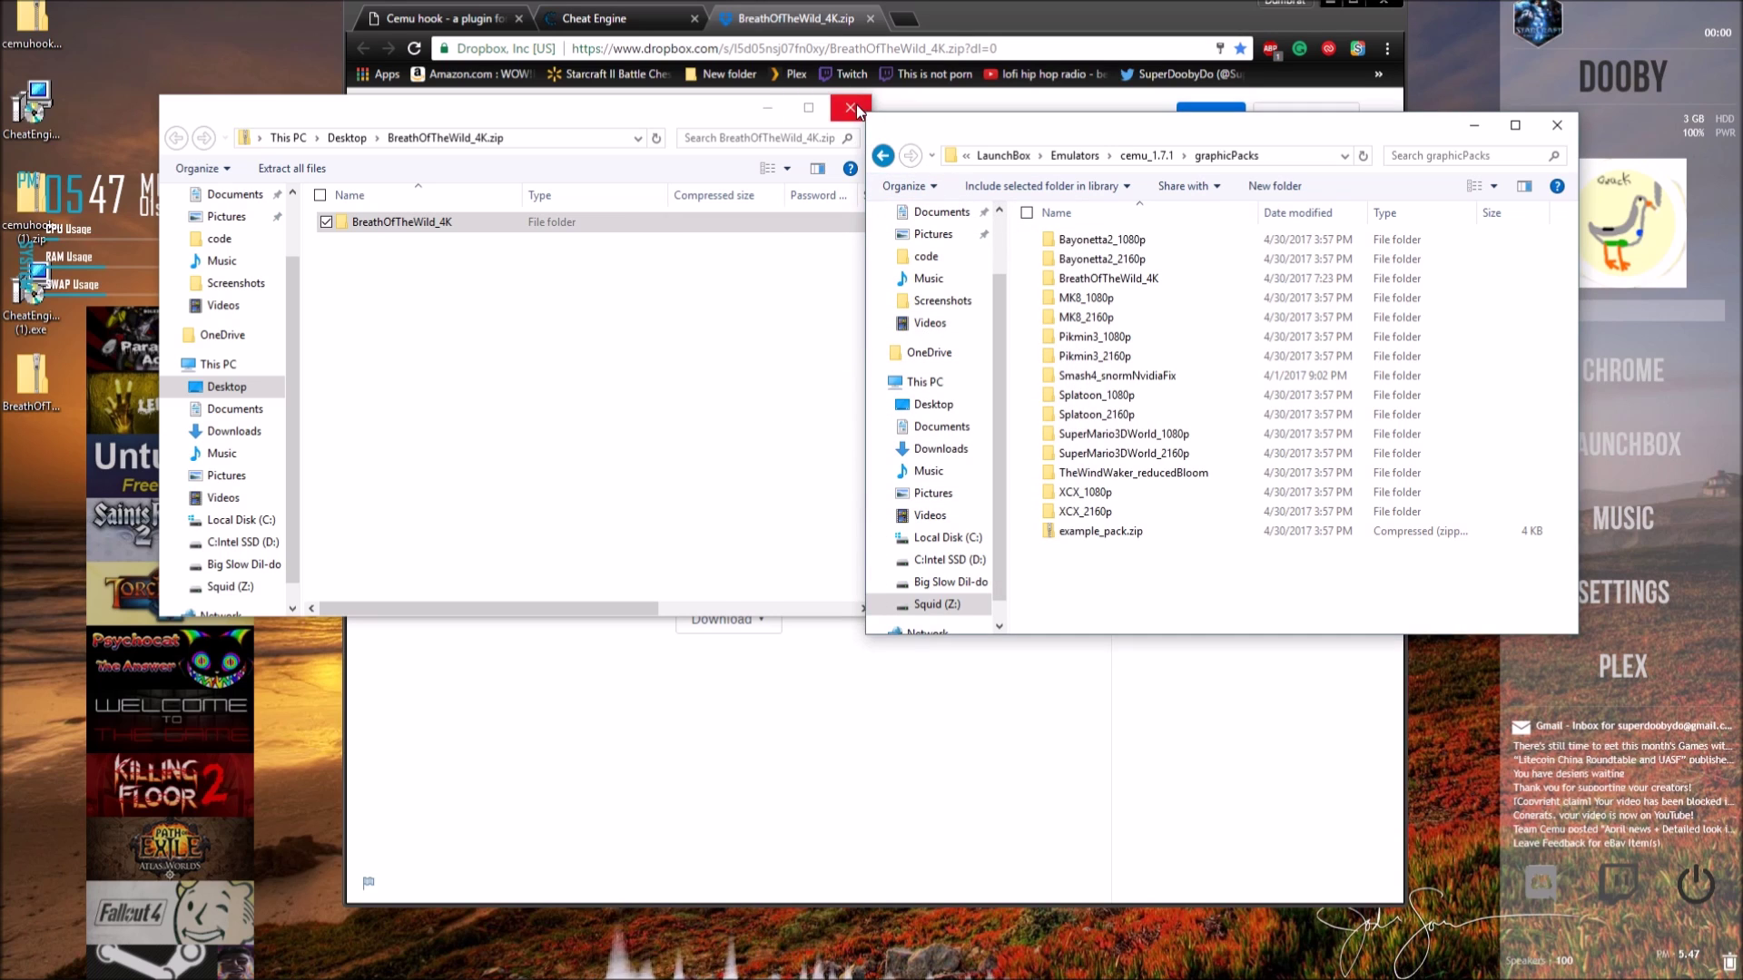
Step: Close the zip window and Chrome, and return to the cemu_1.7.1 folder
{"action": "left_click", "coordinate": [851, 107]}
{"action": "left_click", "coordinate": [1384, 11]}
{"action": "left_click_drag", "start_coordinate": [928, 113], "coordinate": [925, 73]}
{"action": "left_click_drag", "start_coordinate": [1058, 110], "coordinate": [724, 164]}
{"action": "key", "text": "BackSpace"}
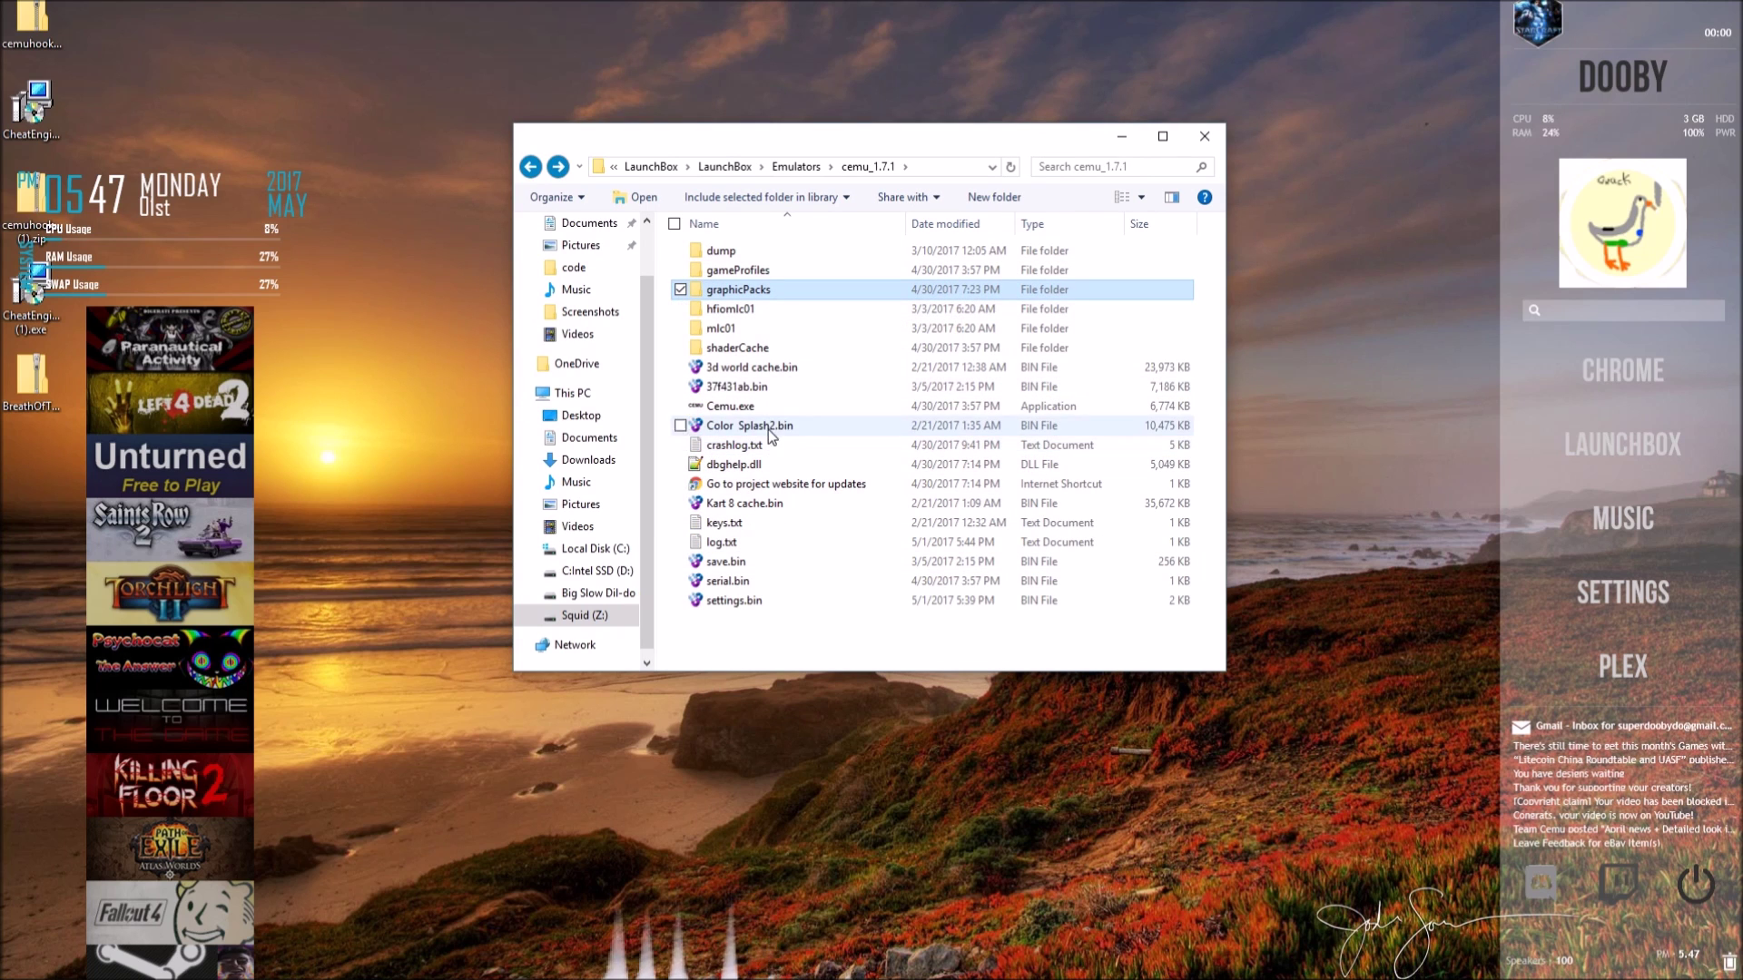
Step: Launch Cemu.exe and open its Graphic packs settings from Options
{"action": "left_click", "coordinate": [771, 406]}
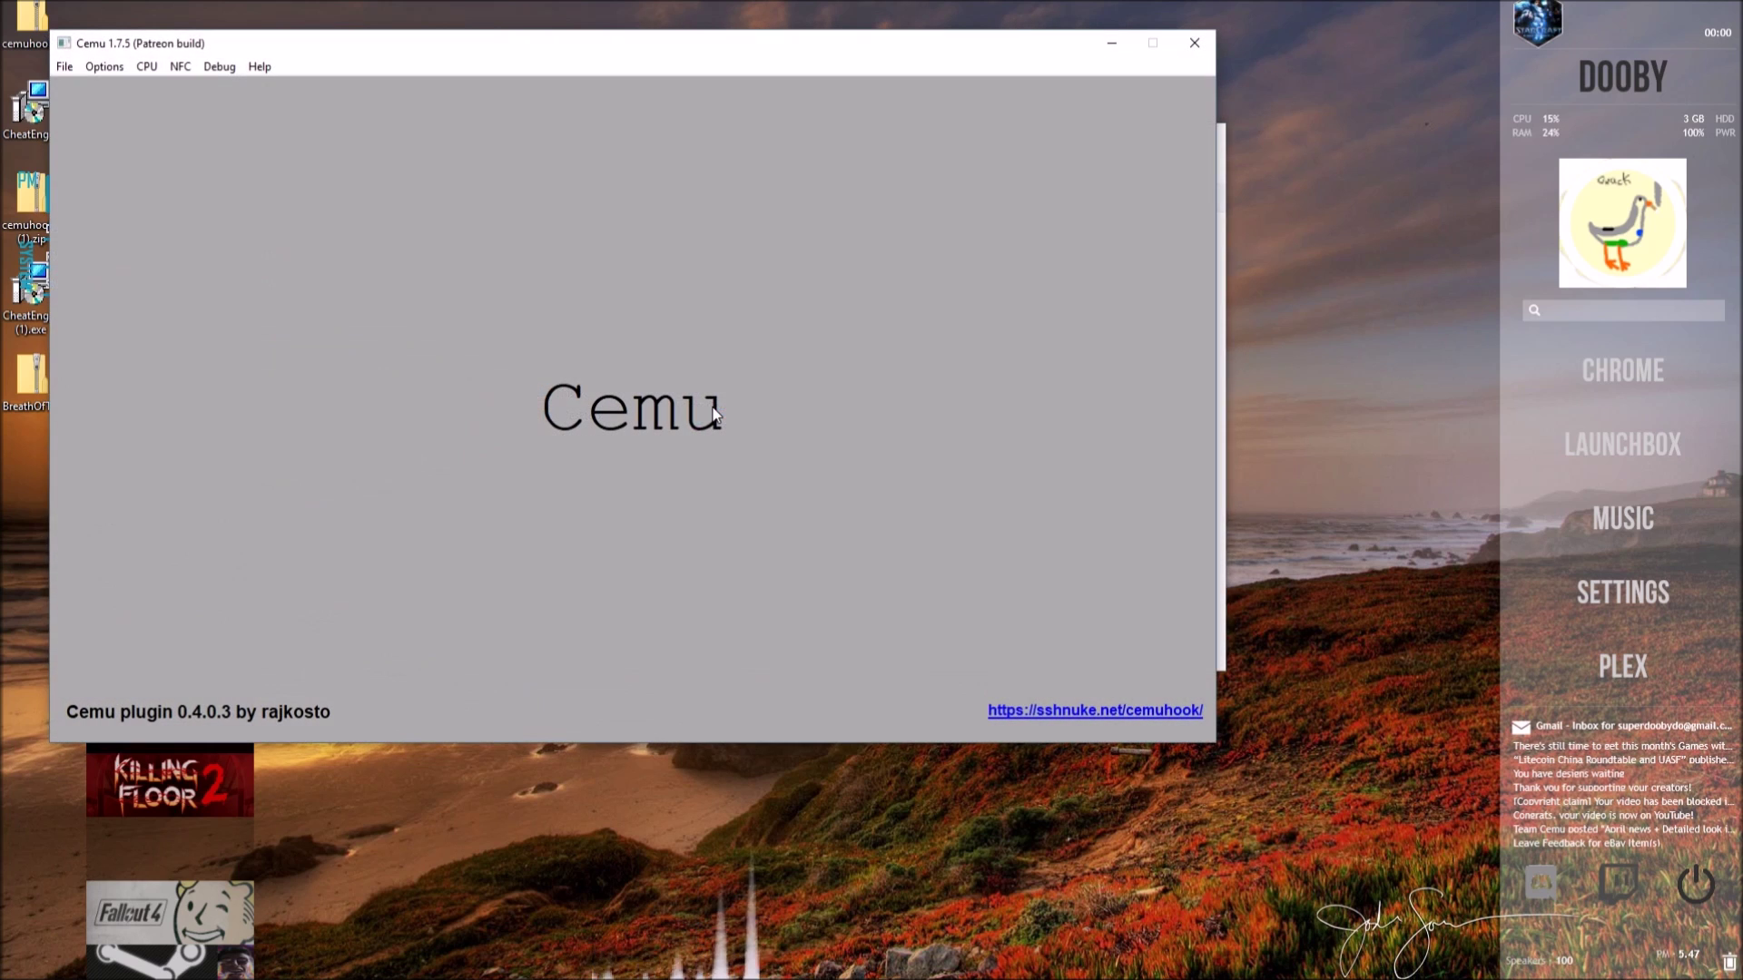
{"action": "left_click_drag", "start_coordinate": [521, 36], "coordinate": [777, 75]}
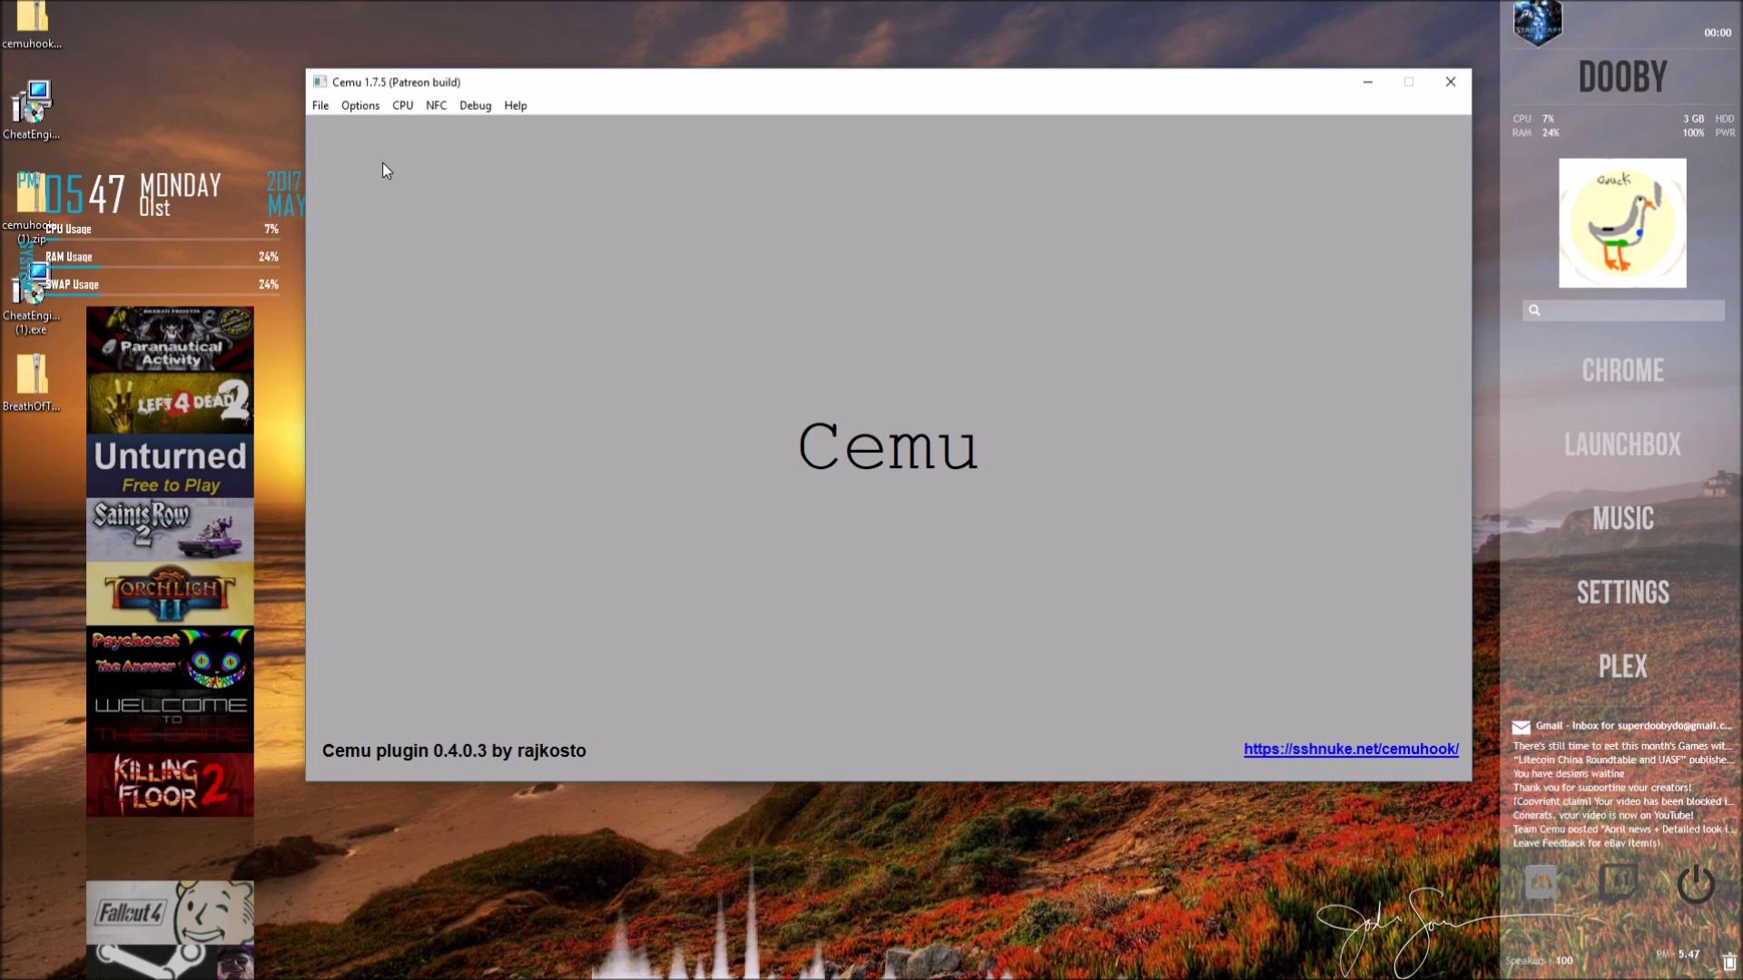
{"action": "left_click", "coordinate": [360, 106]}
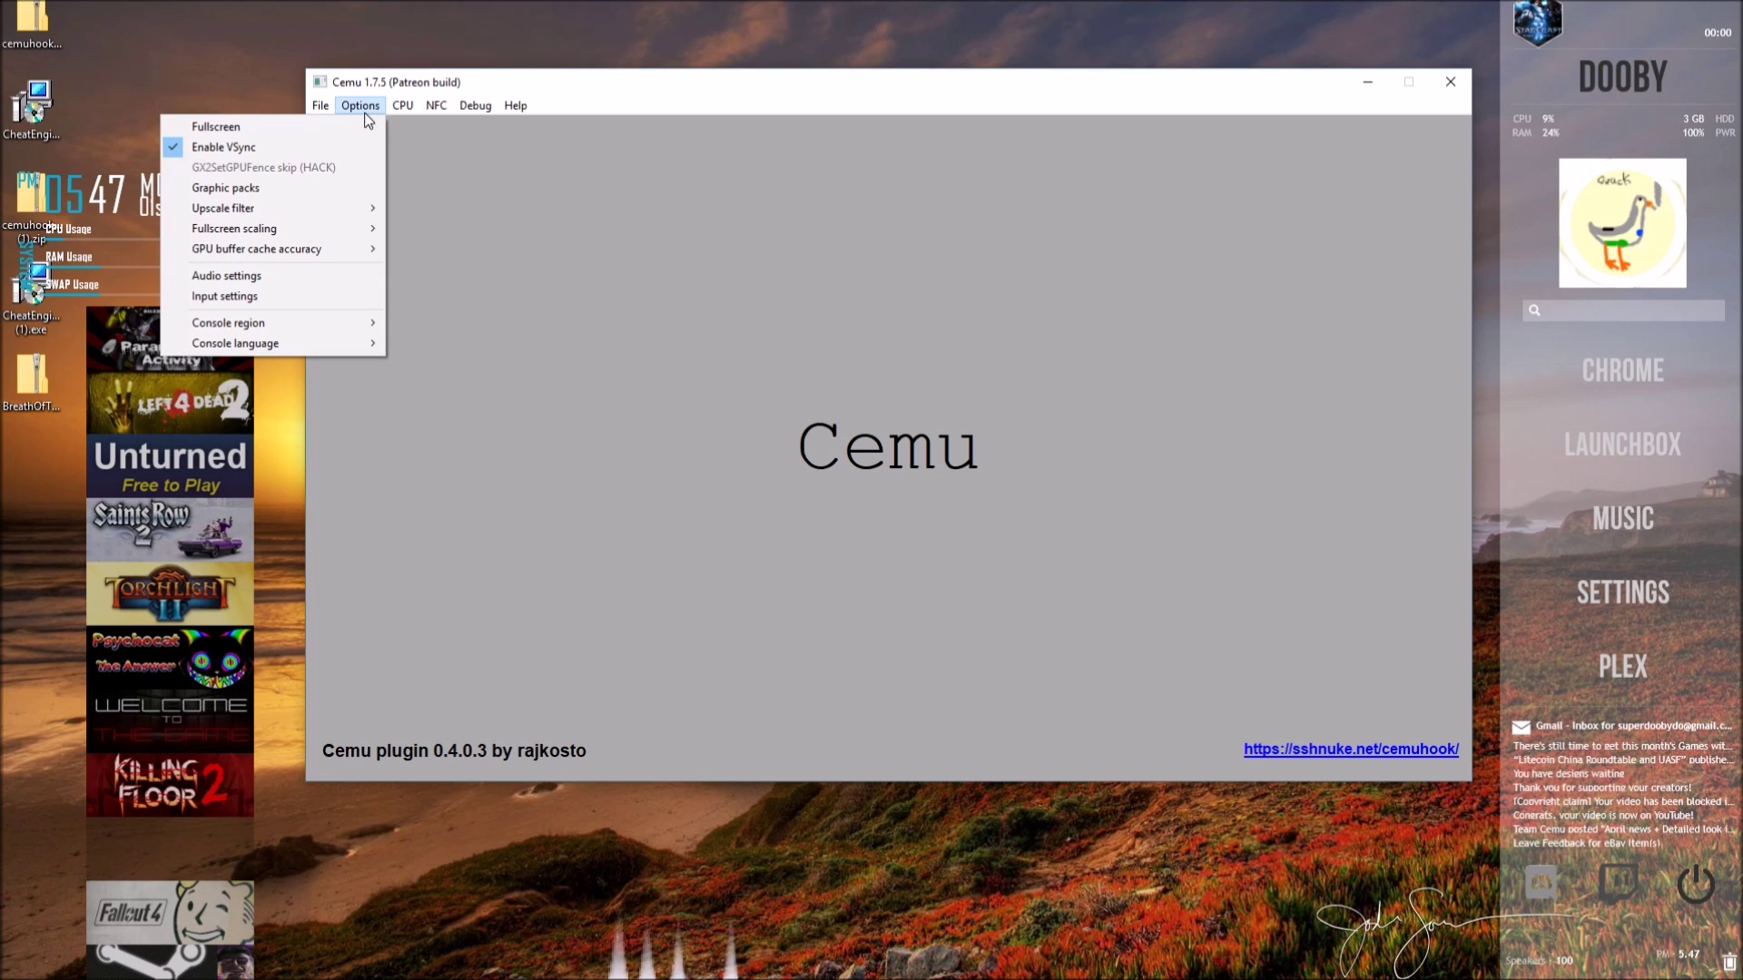
{"action": "left_click", "coordinate": [342, 187]}
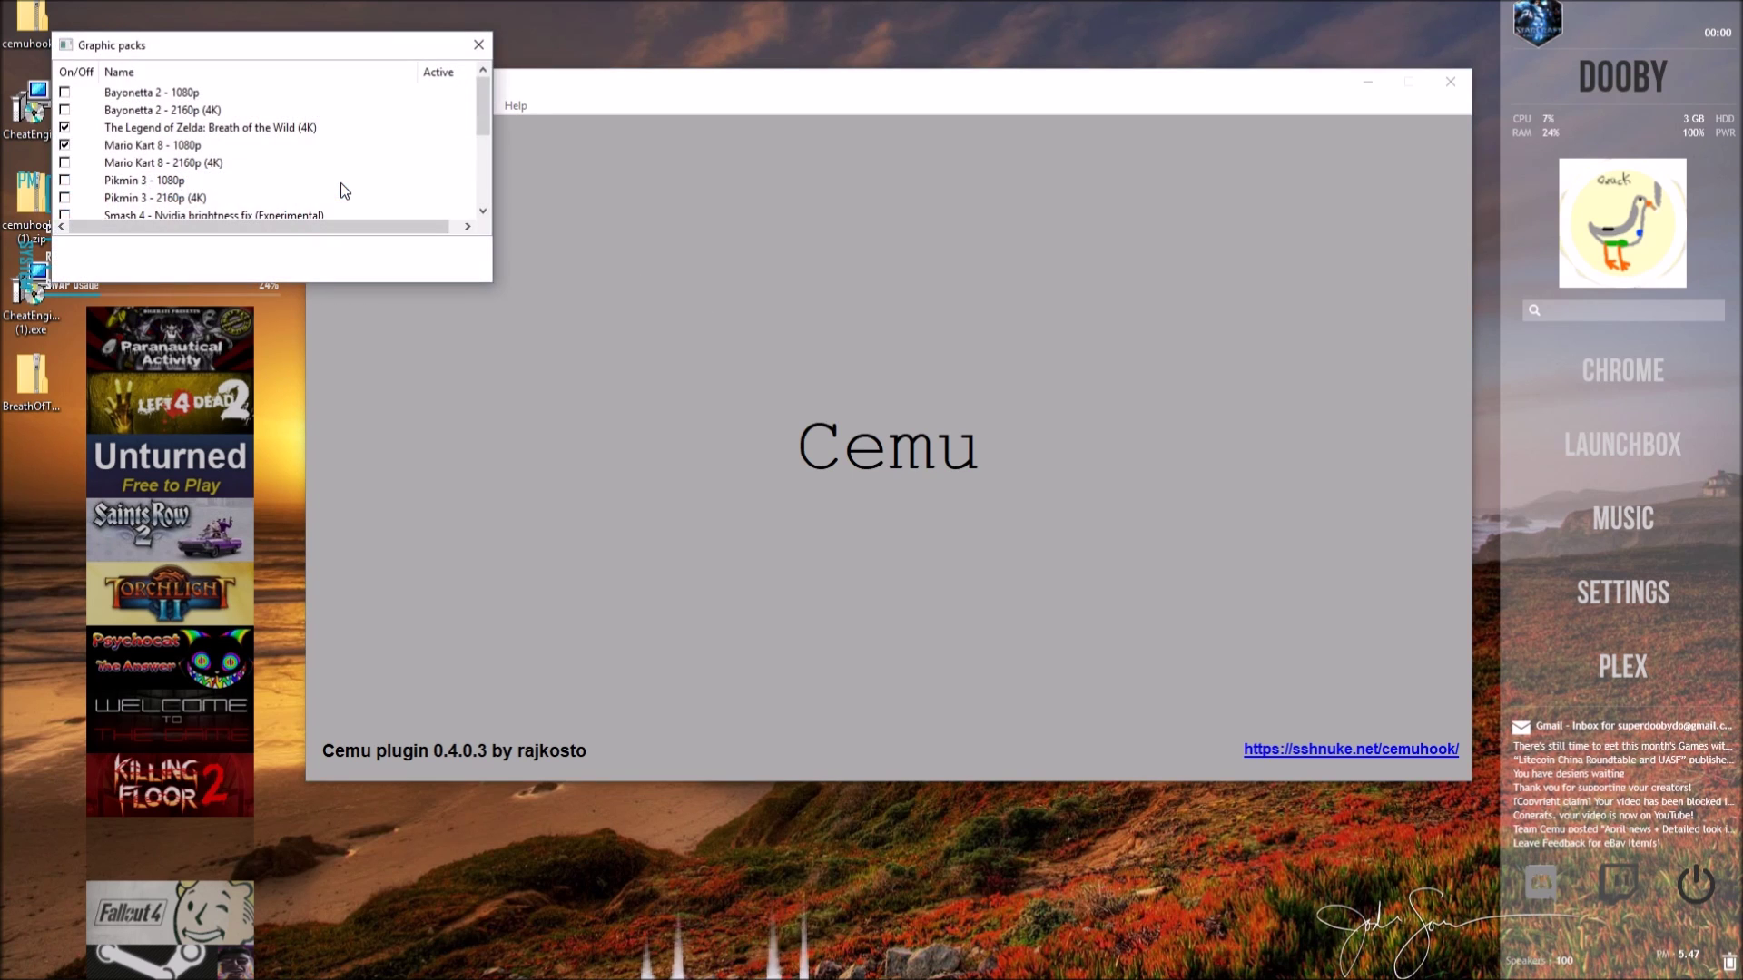
Step: Tick The Legend of Zelda: Breath of the Wild (4K) pack, then close Cemu
{"action": "scroll", "coordinate": [198, 127], "scroll_direction": "down", "scroll_amount": 3}
{"action": "scroll", "coordinate": [198, 127], "scroll_direction": "down", "scroll_amount": 1}
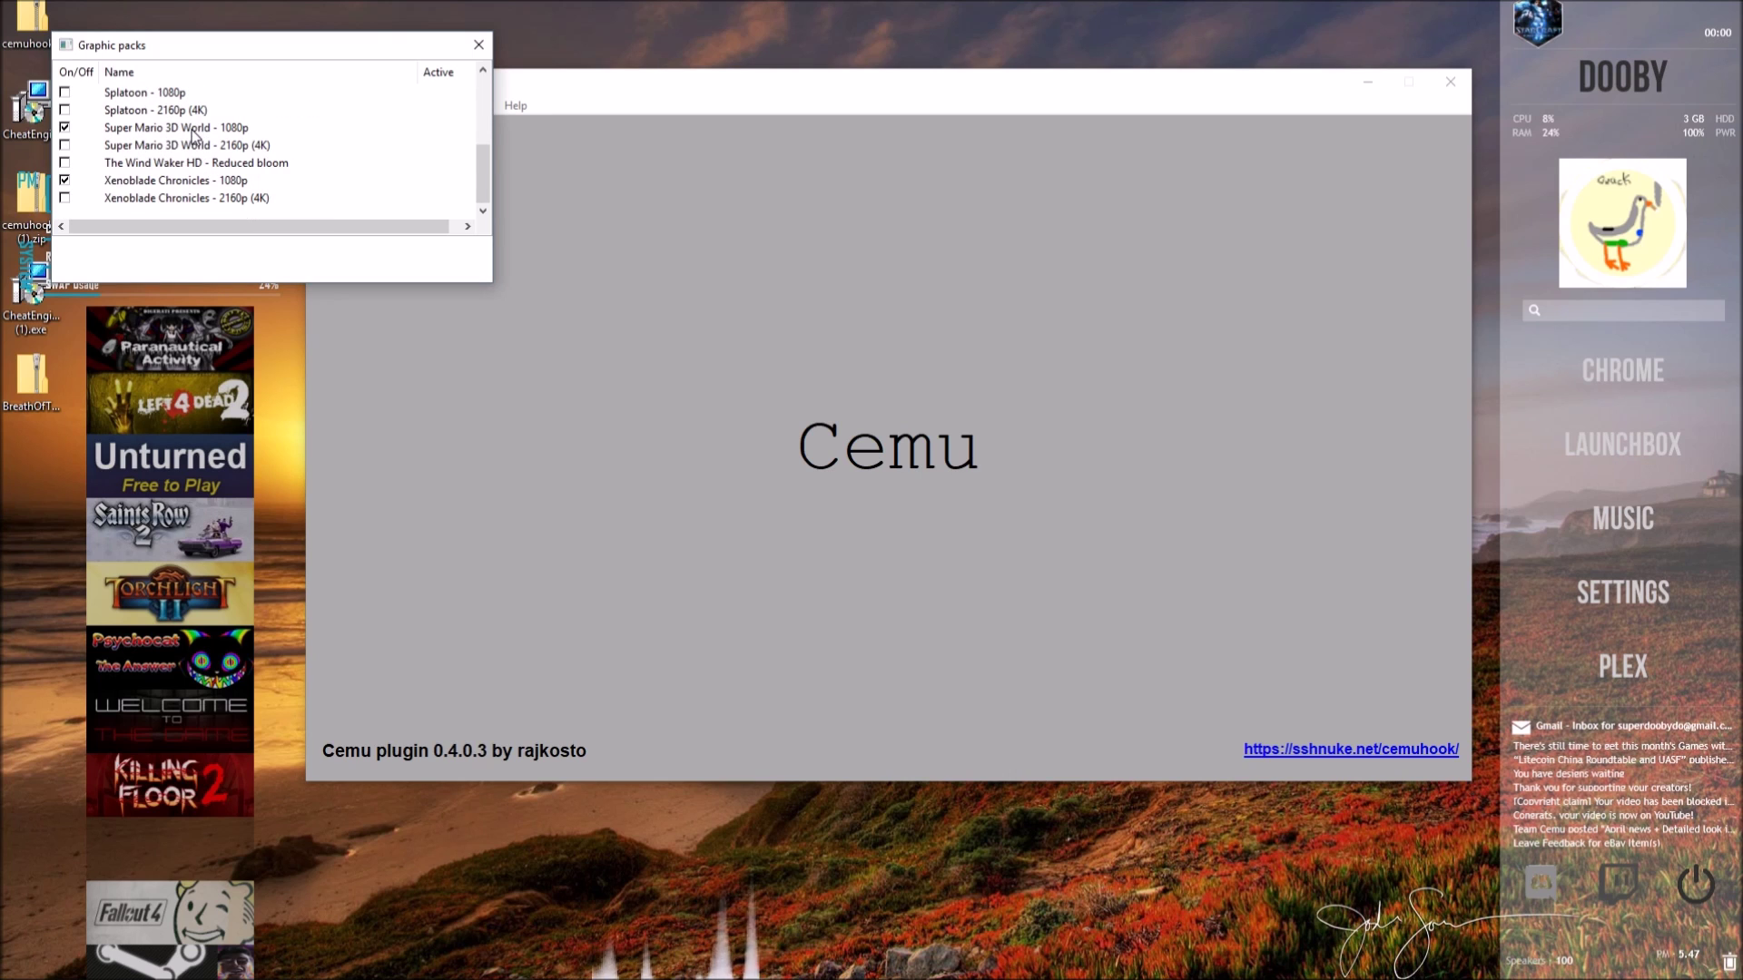
{"action": "scroll", "coordinate": [189, 147], "scroll_direction": "up", "scroll_amount": 1}
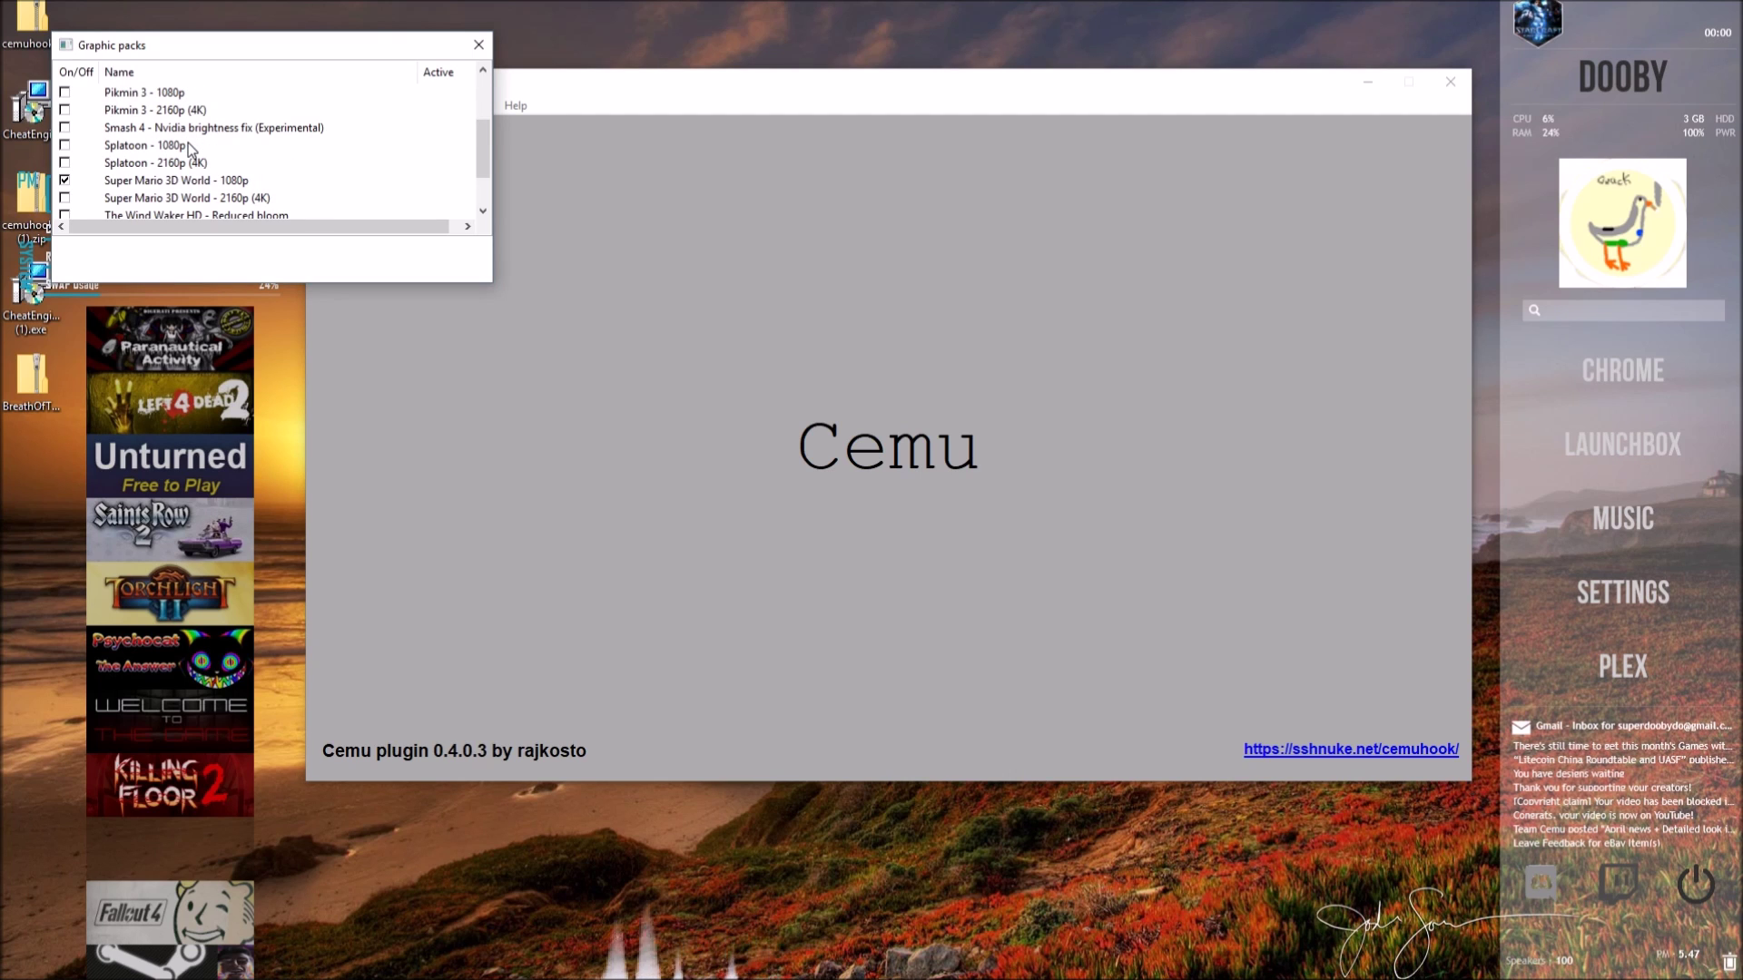
{"action": "scroll", "coordinate": [188, 144], "scroll_direction": "up", "scroll_amount": 1}
{"action": "left_click", "coordinate": [104, 93]}
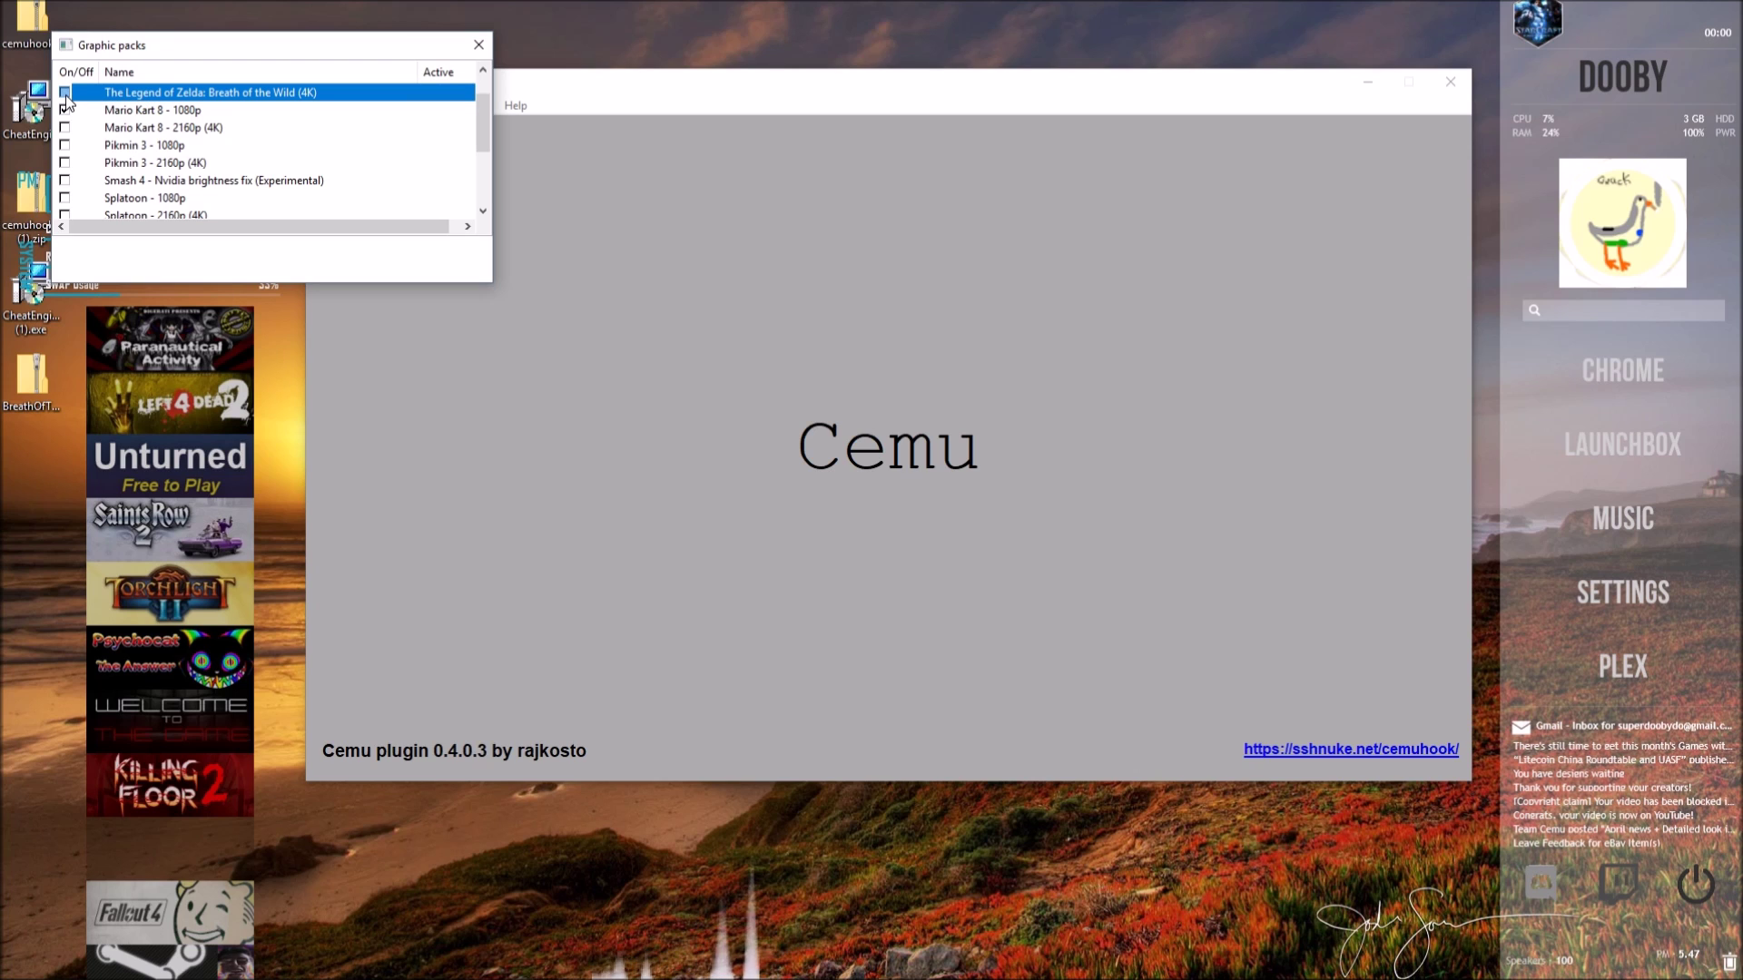
{"action": "left_click", "coordinate": [481, 45]}
{"action": "left_click", "coordinate": [1469, 83]}
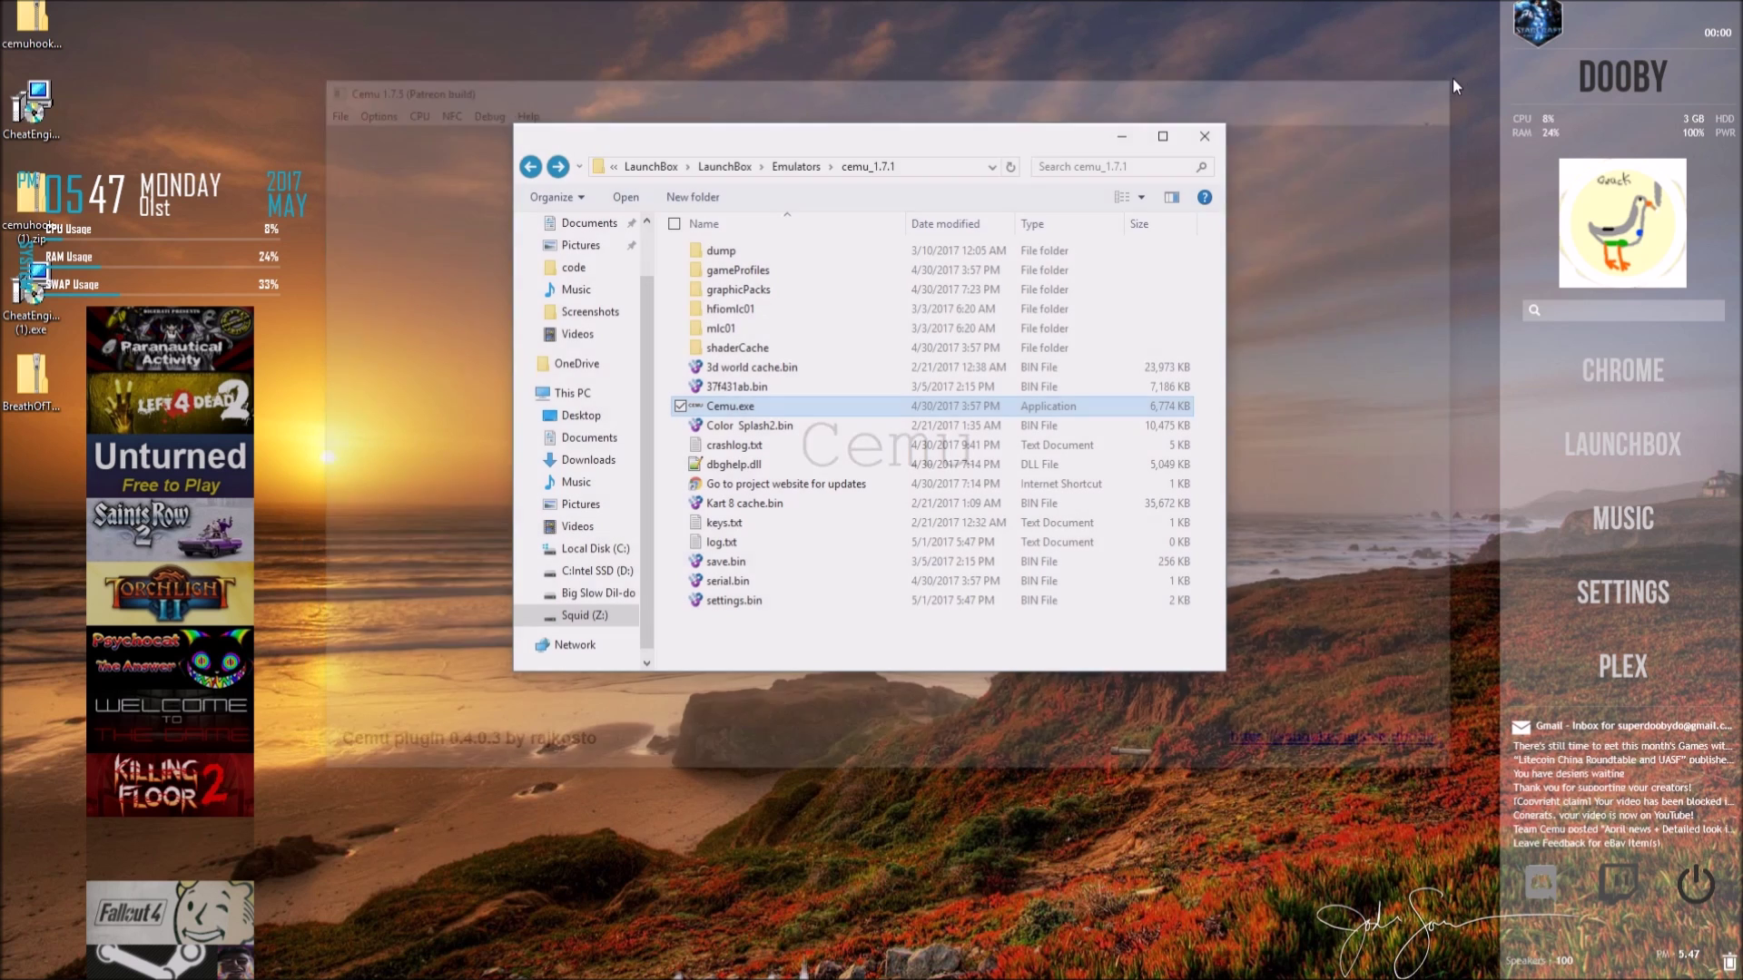
Step: Relaunch Cemu and load U-King.rpx to start Breath of the Wild
{"action": "double_click", "coordinate": [791, 405]}
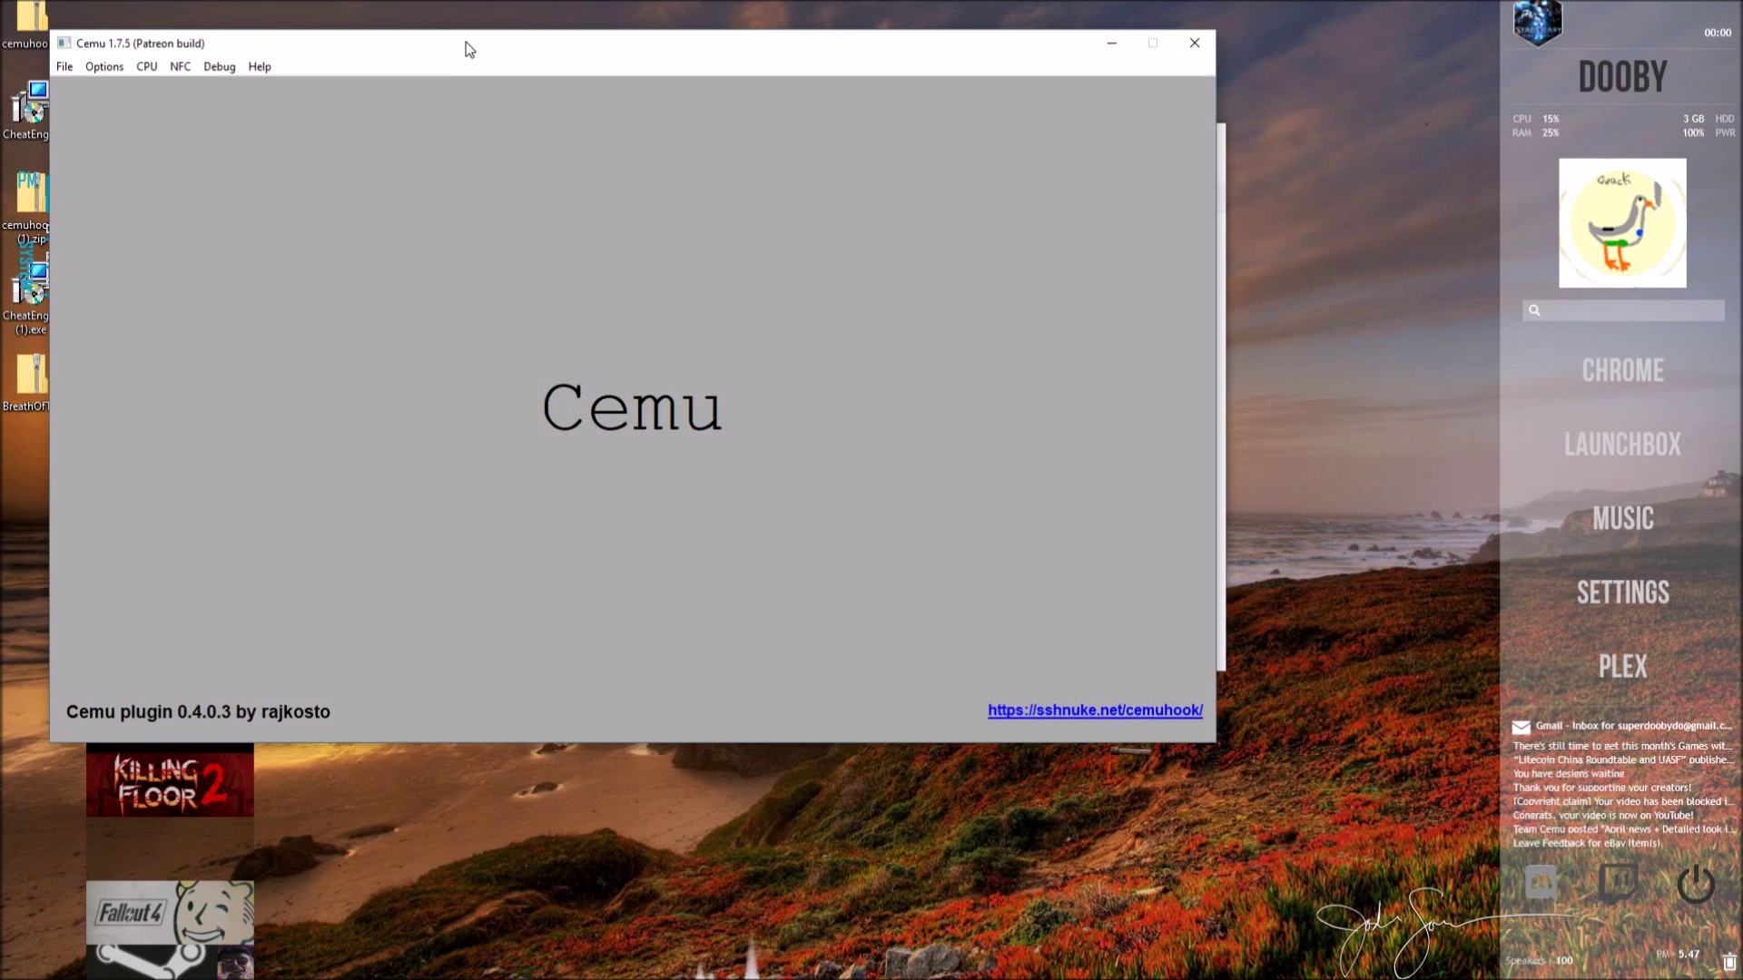
{"action": "left_click_drag", "start_coordinate": [465, 46], "coordinate": [660, 100]}
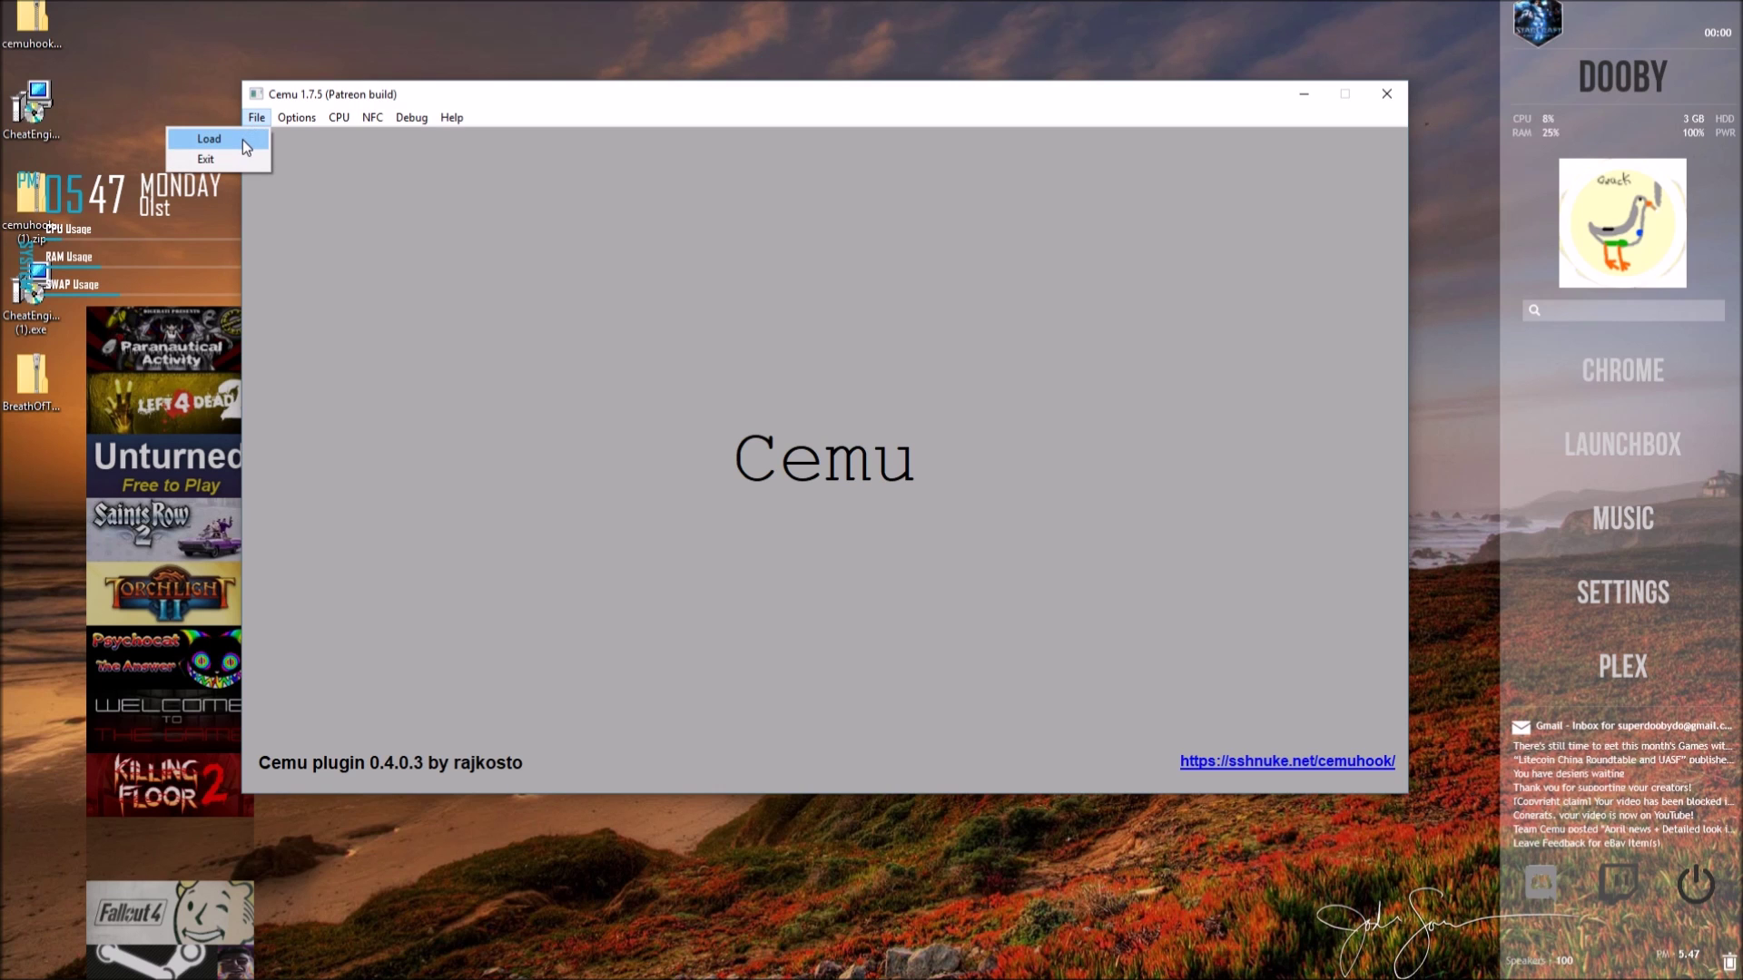
{"action": "left_click", "coordinate": [243, 140]}
{"action": "double_click", "coordinate": [478, 252]}
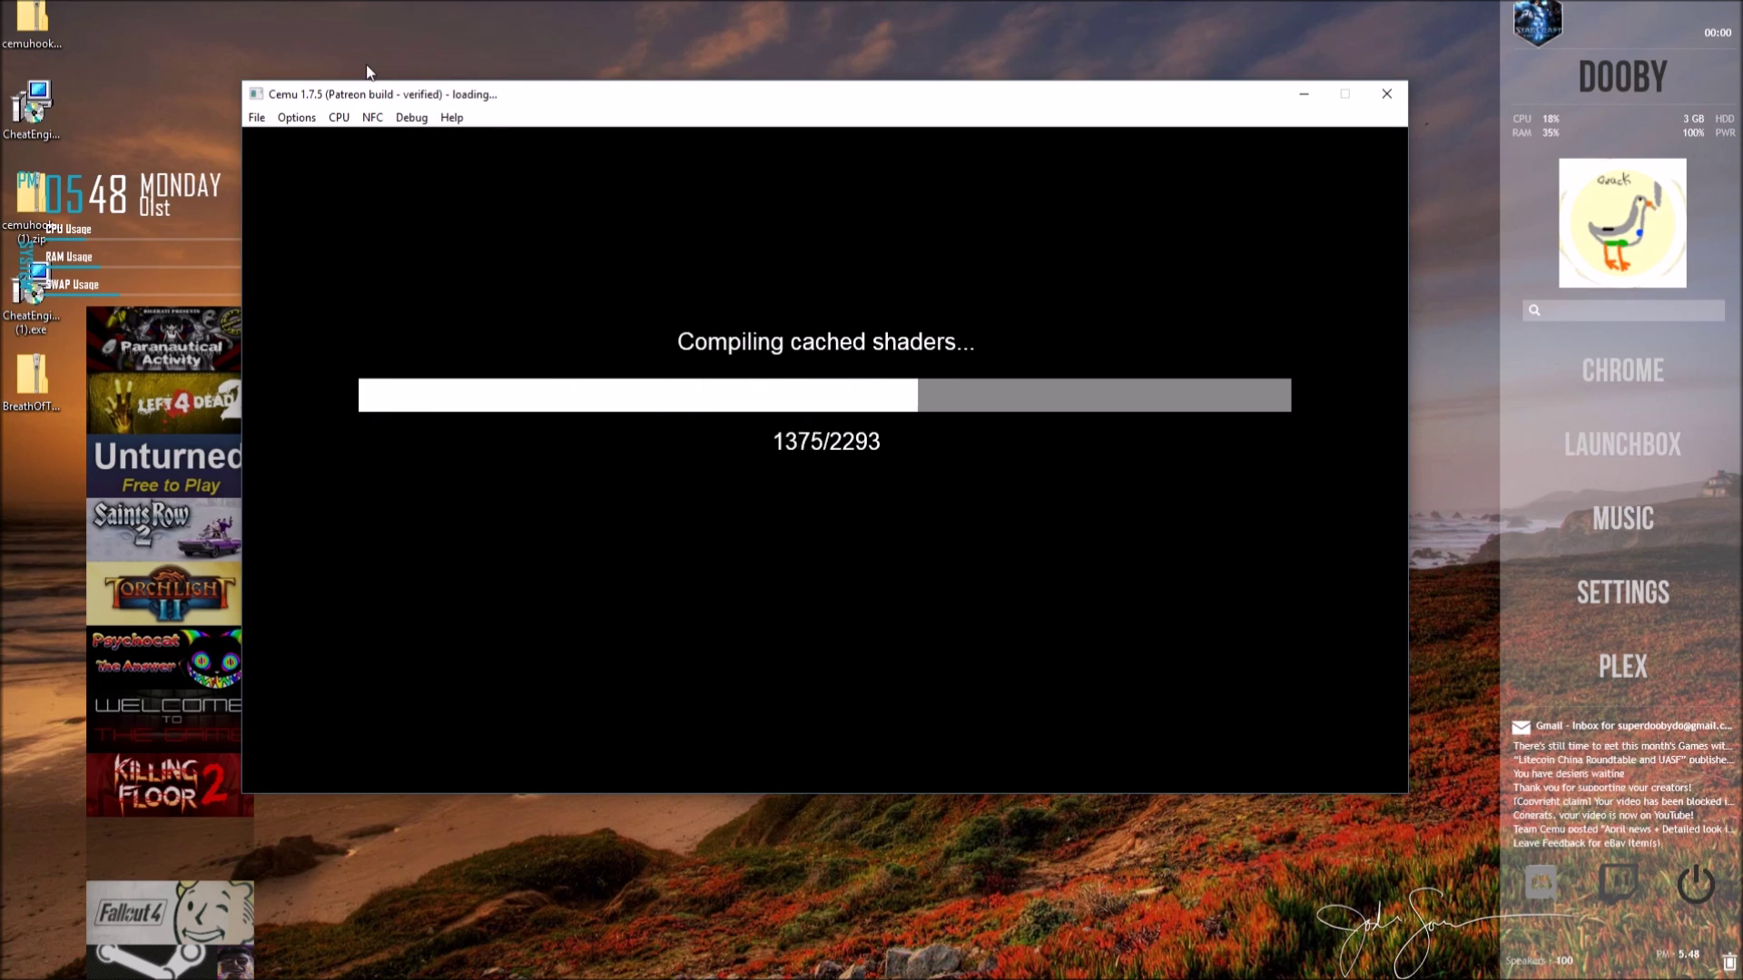
Step: Toggle the GX2SetGPUFence skip (HACK) option in Cemu's Options menu
{"action": "left_click", "coordinate": [285, 118]}
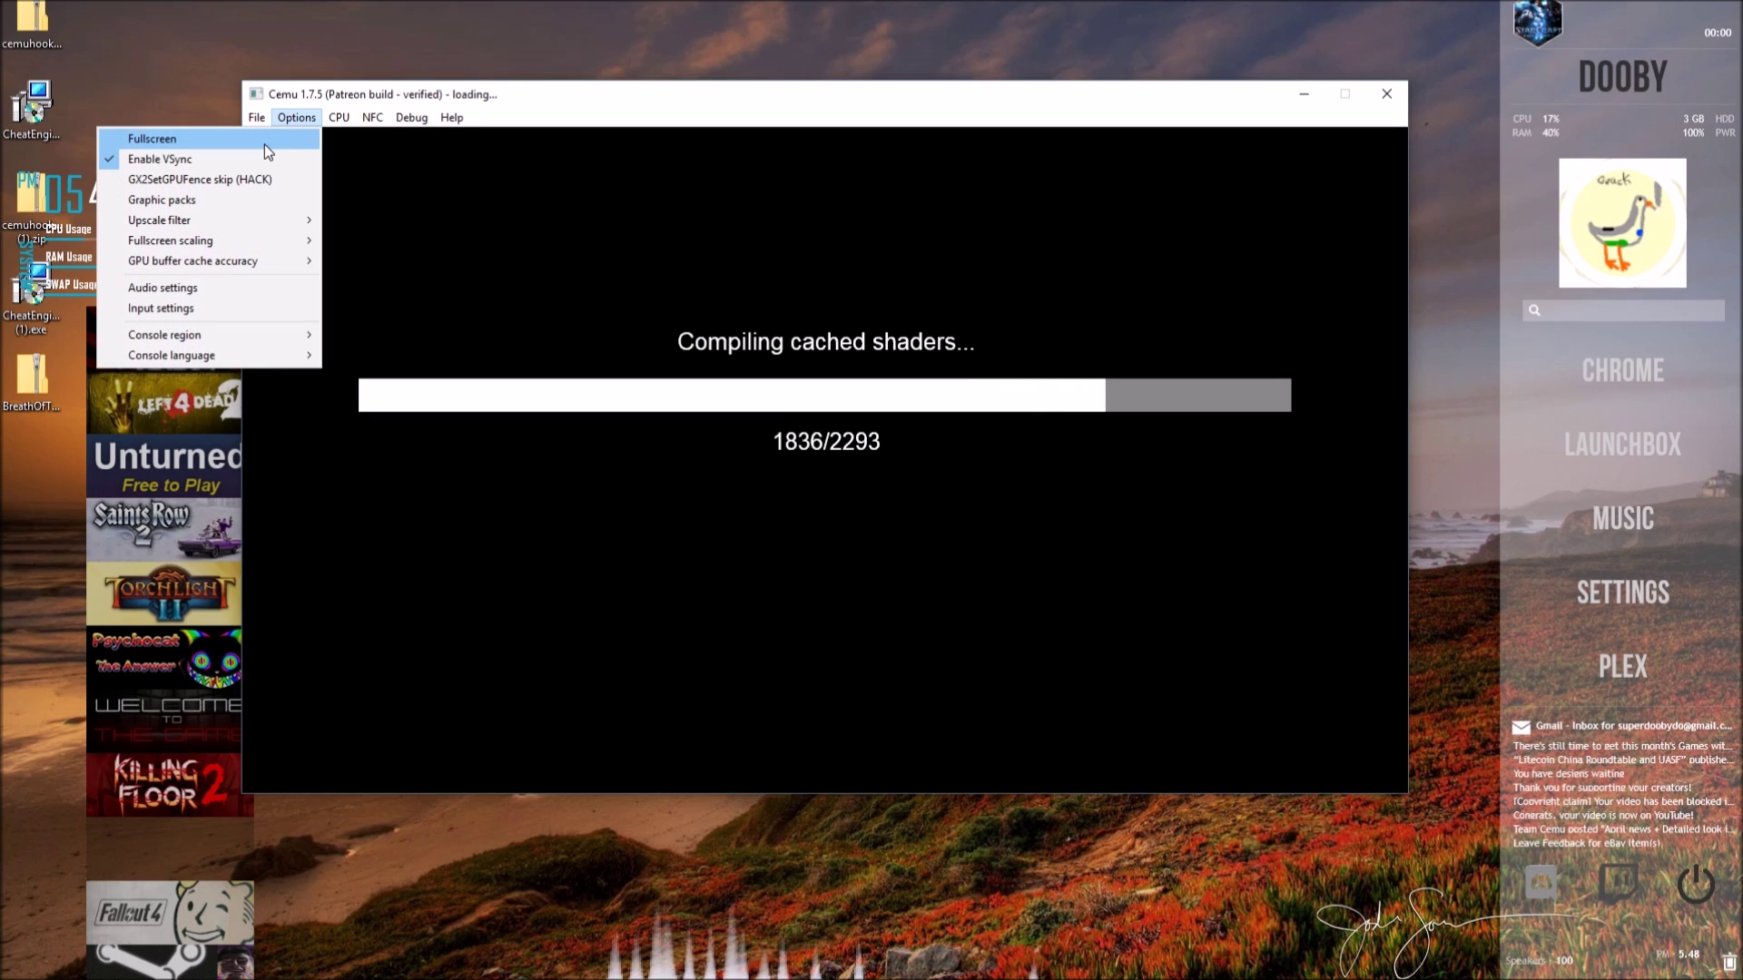
{"action": "left_click", "coordinate": [187, 182]}
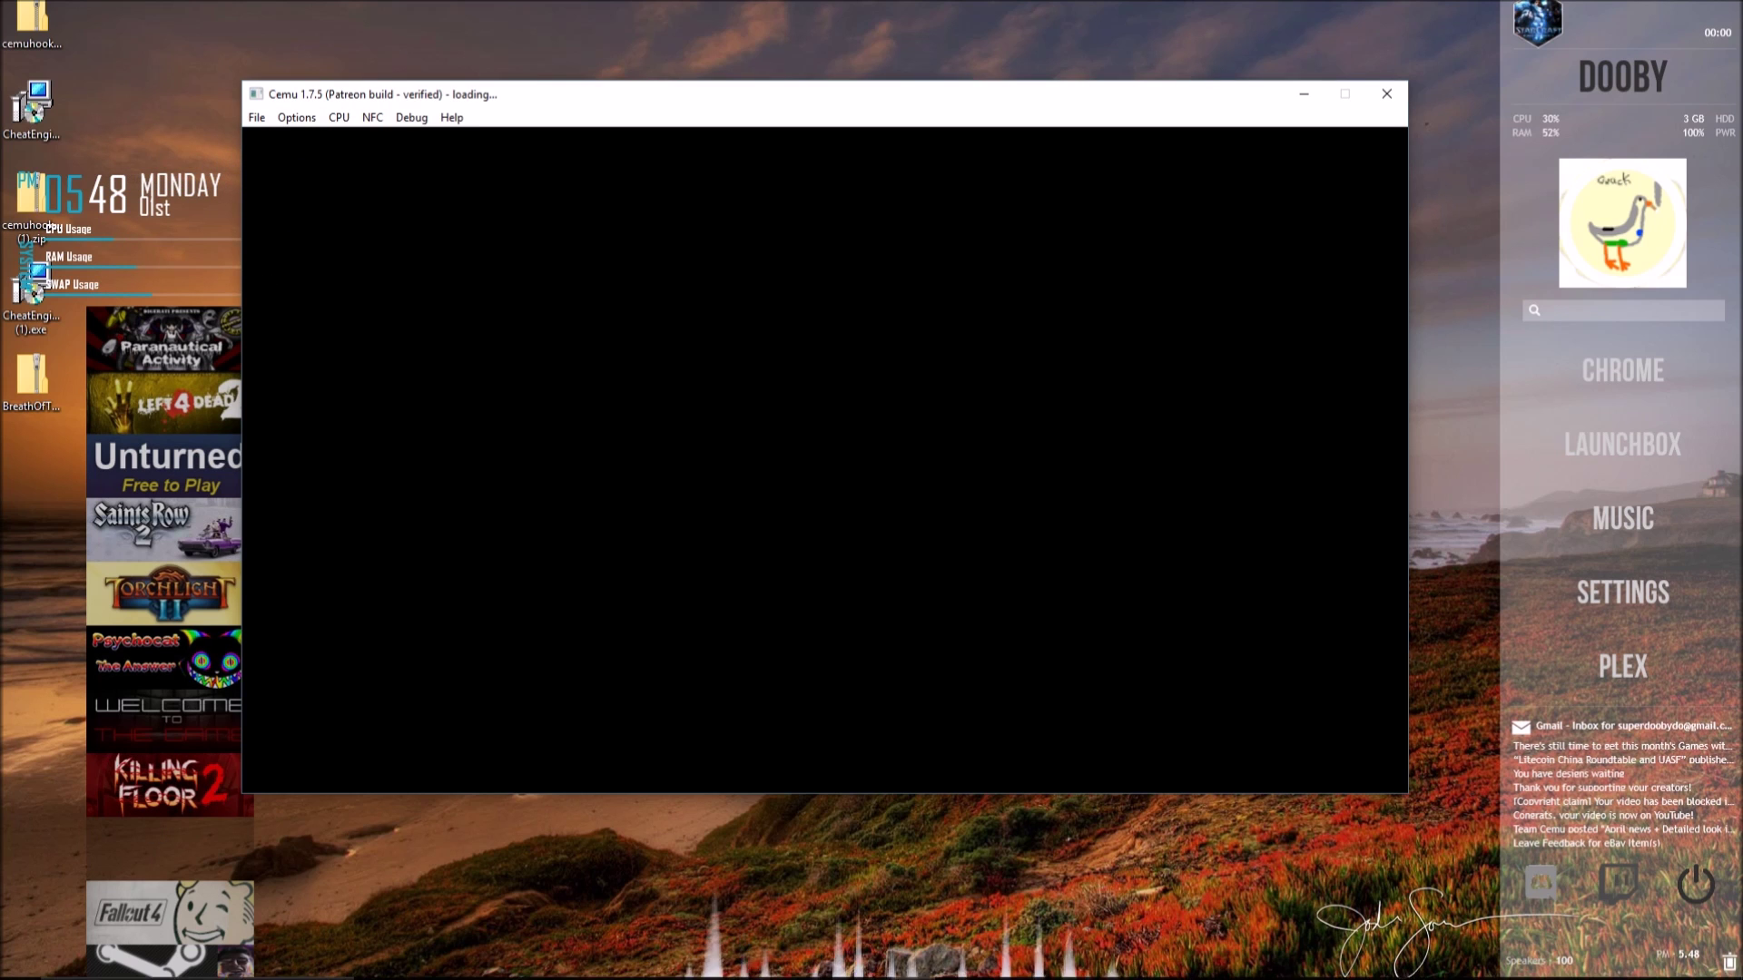
{"action": "left_click", "coordinate": [121, 964]}
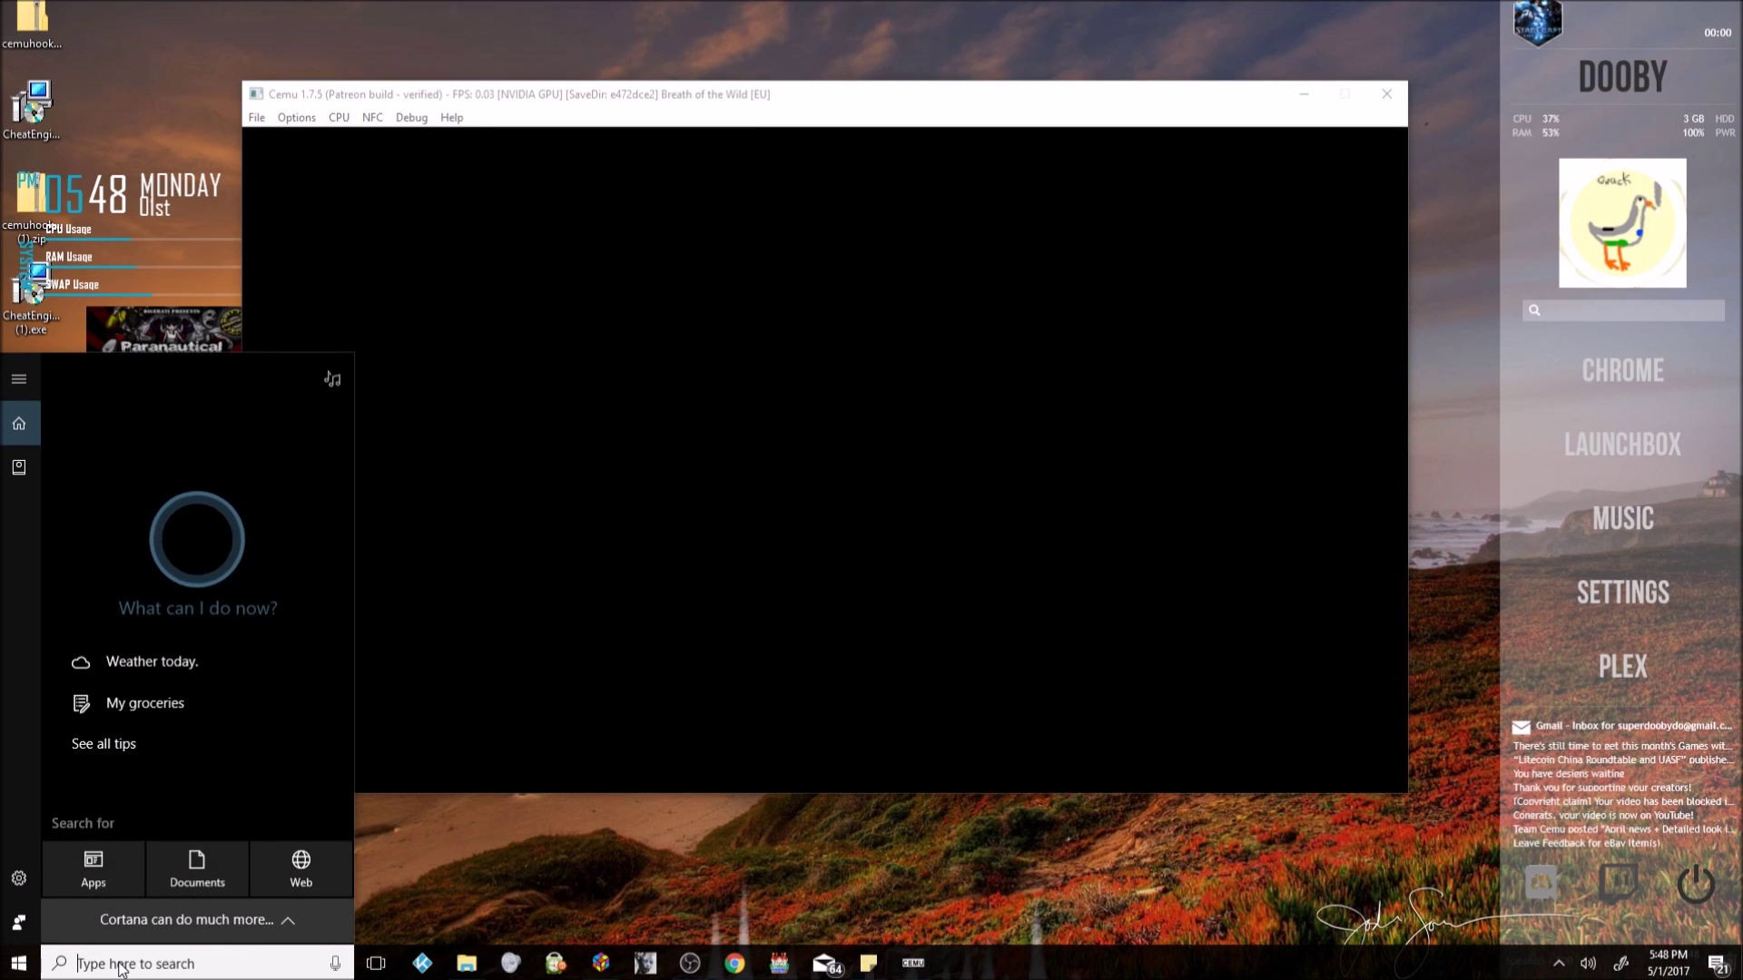
Step: Launch Cheat Engine 6.6 via Windows search with 'chea' and place it beside the game
{"action": "type", "text": "chea"}
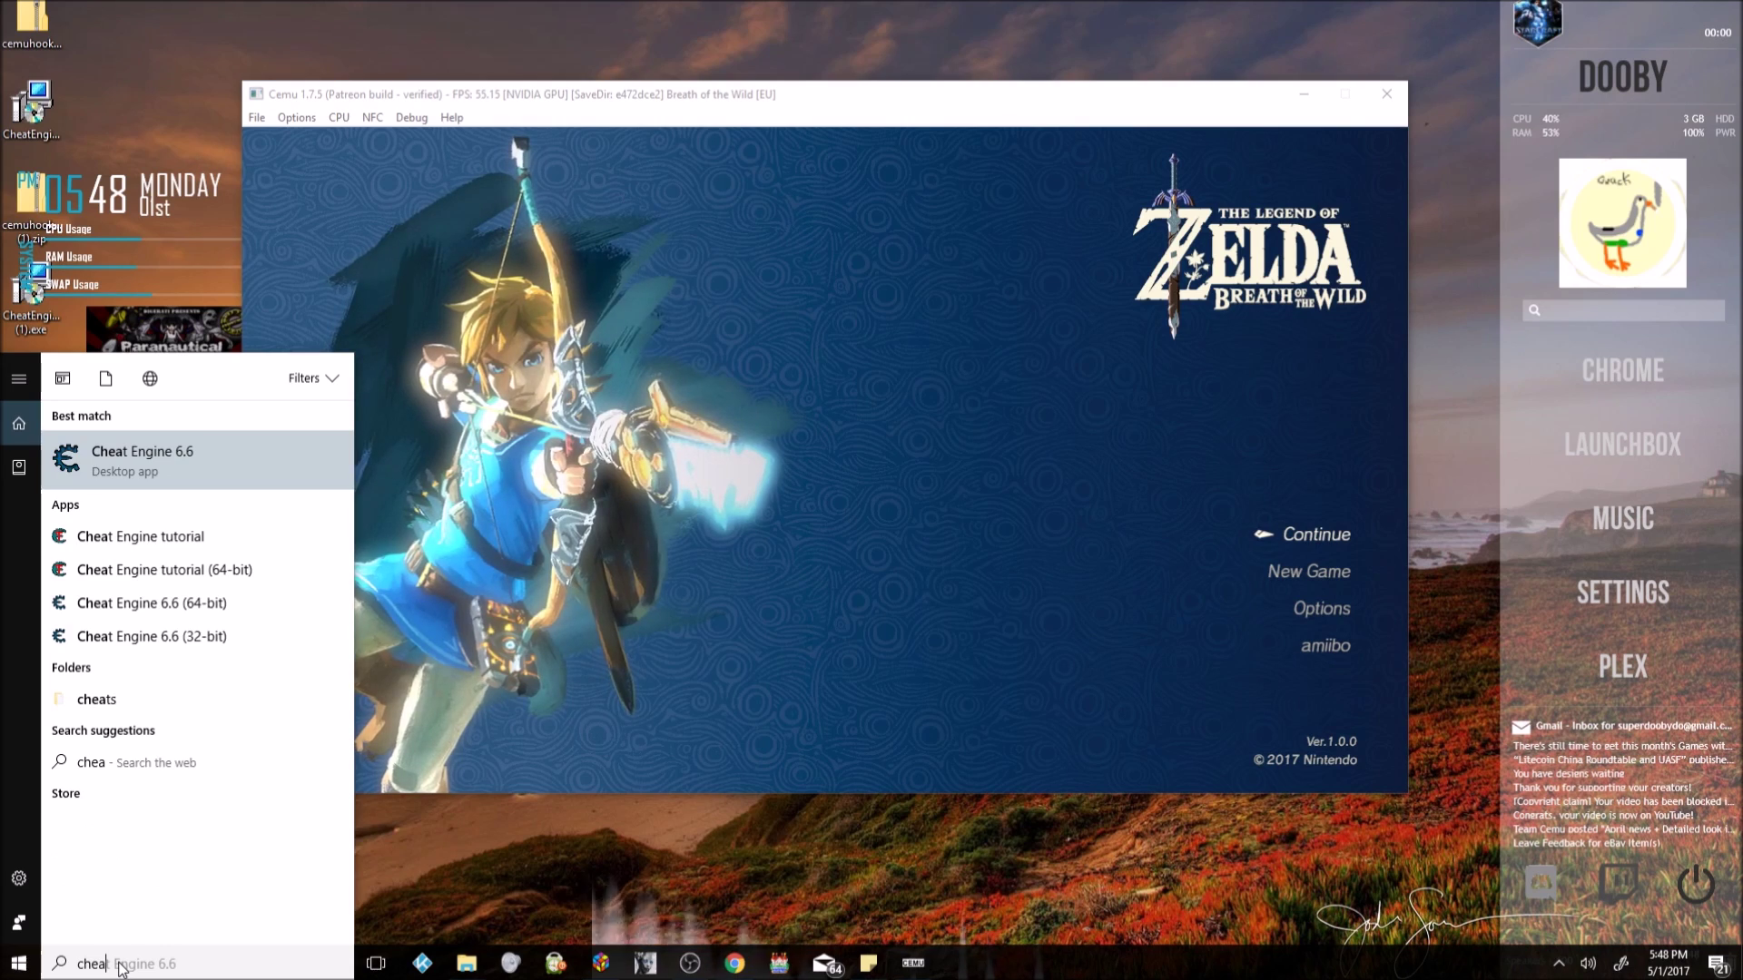
{"action": "key", "text": "Return"}
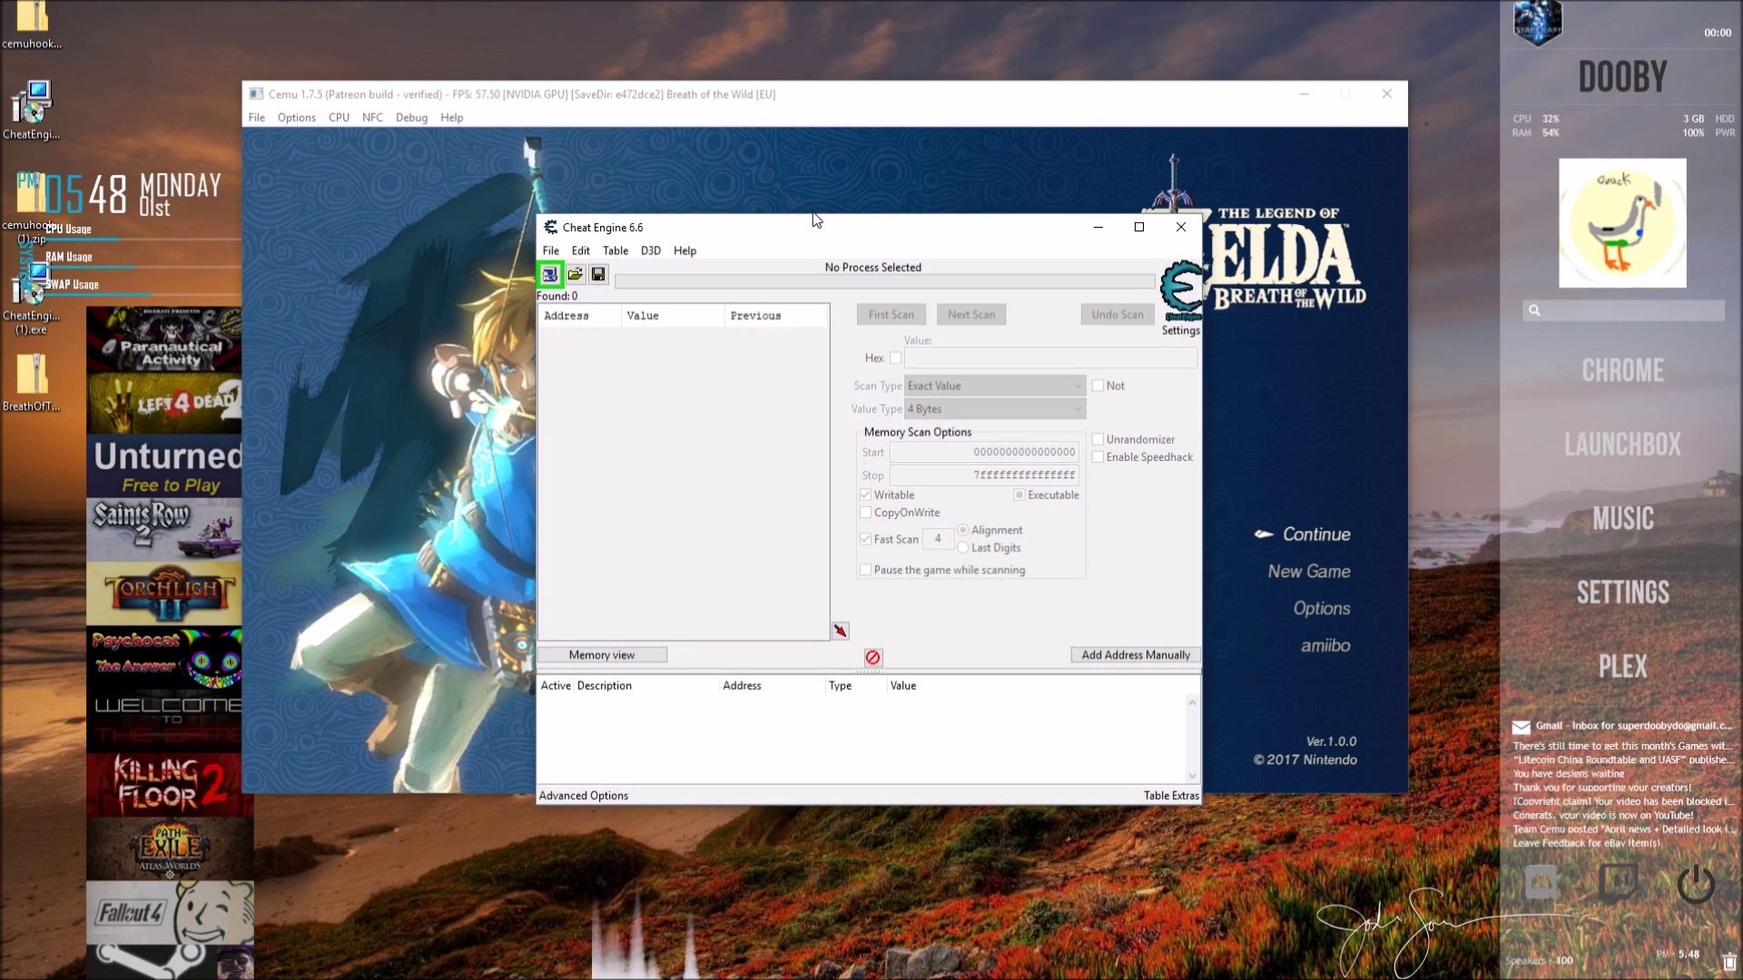
{"action": "left_click_drag", "start_coordinate": [813, 225], "coordinate": [1261, 119]}
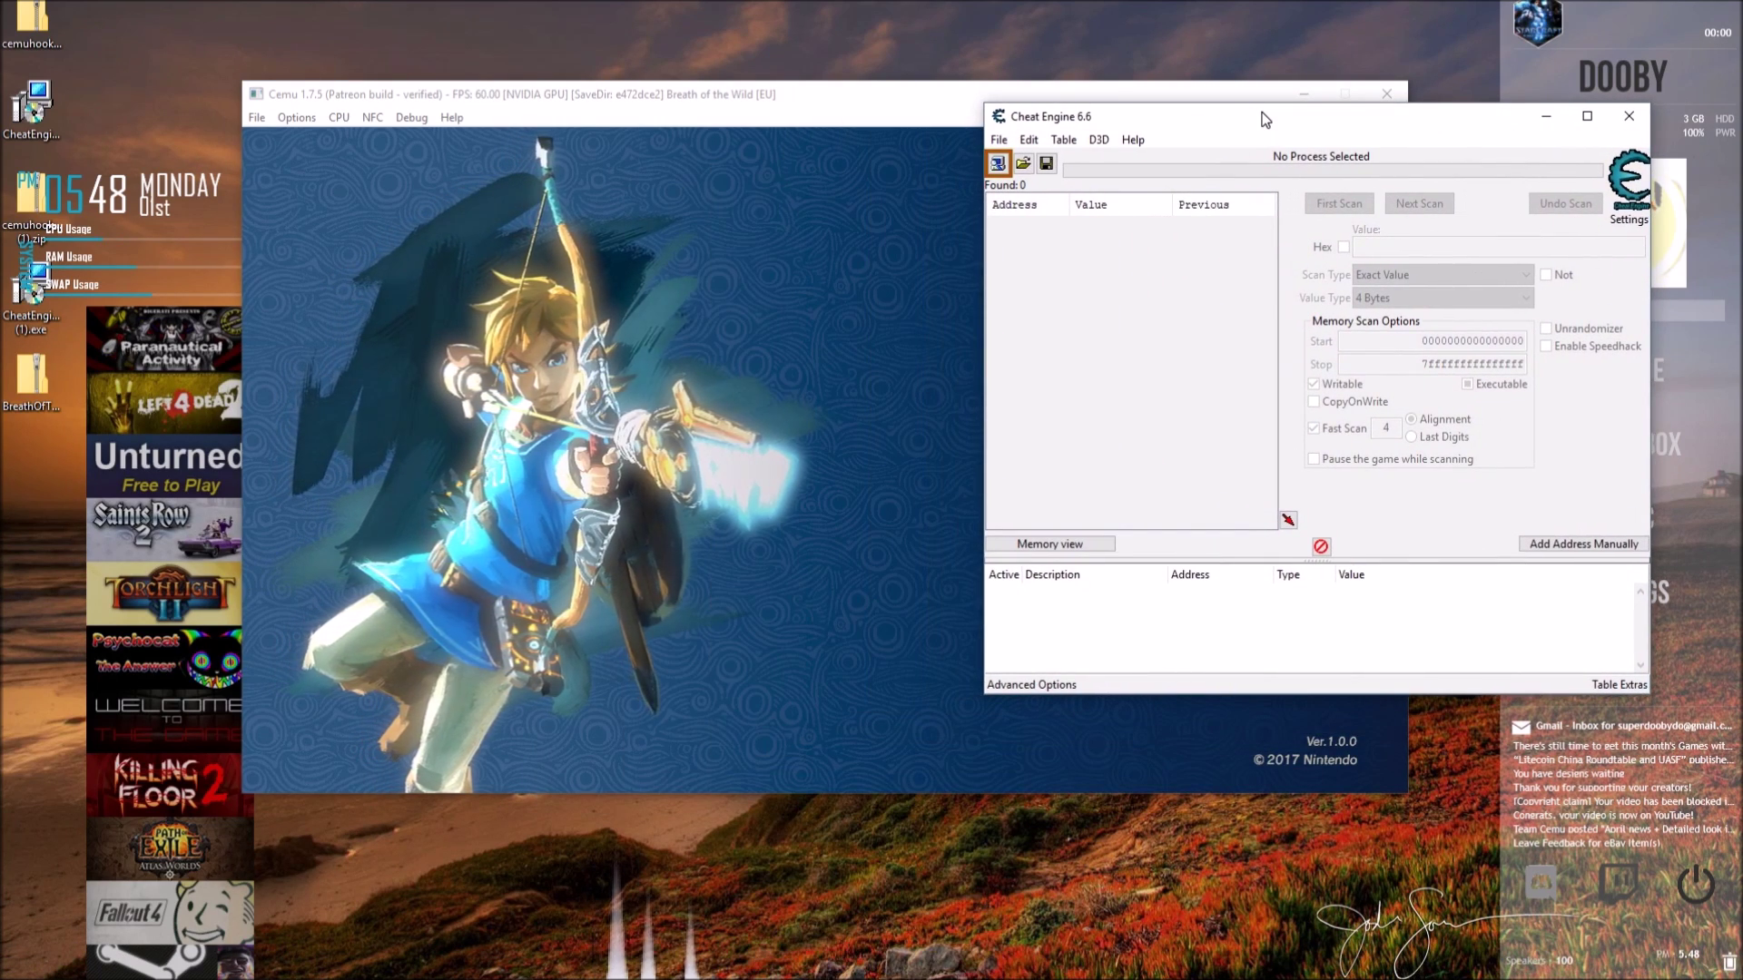
Step: Attach Cheat Engine to Cemu.exe and apply the speedhack at speed 0.5
{"action": "left_click", "coordinate": [1000, 165]}
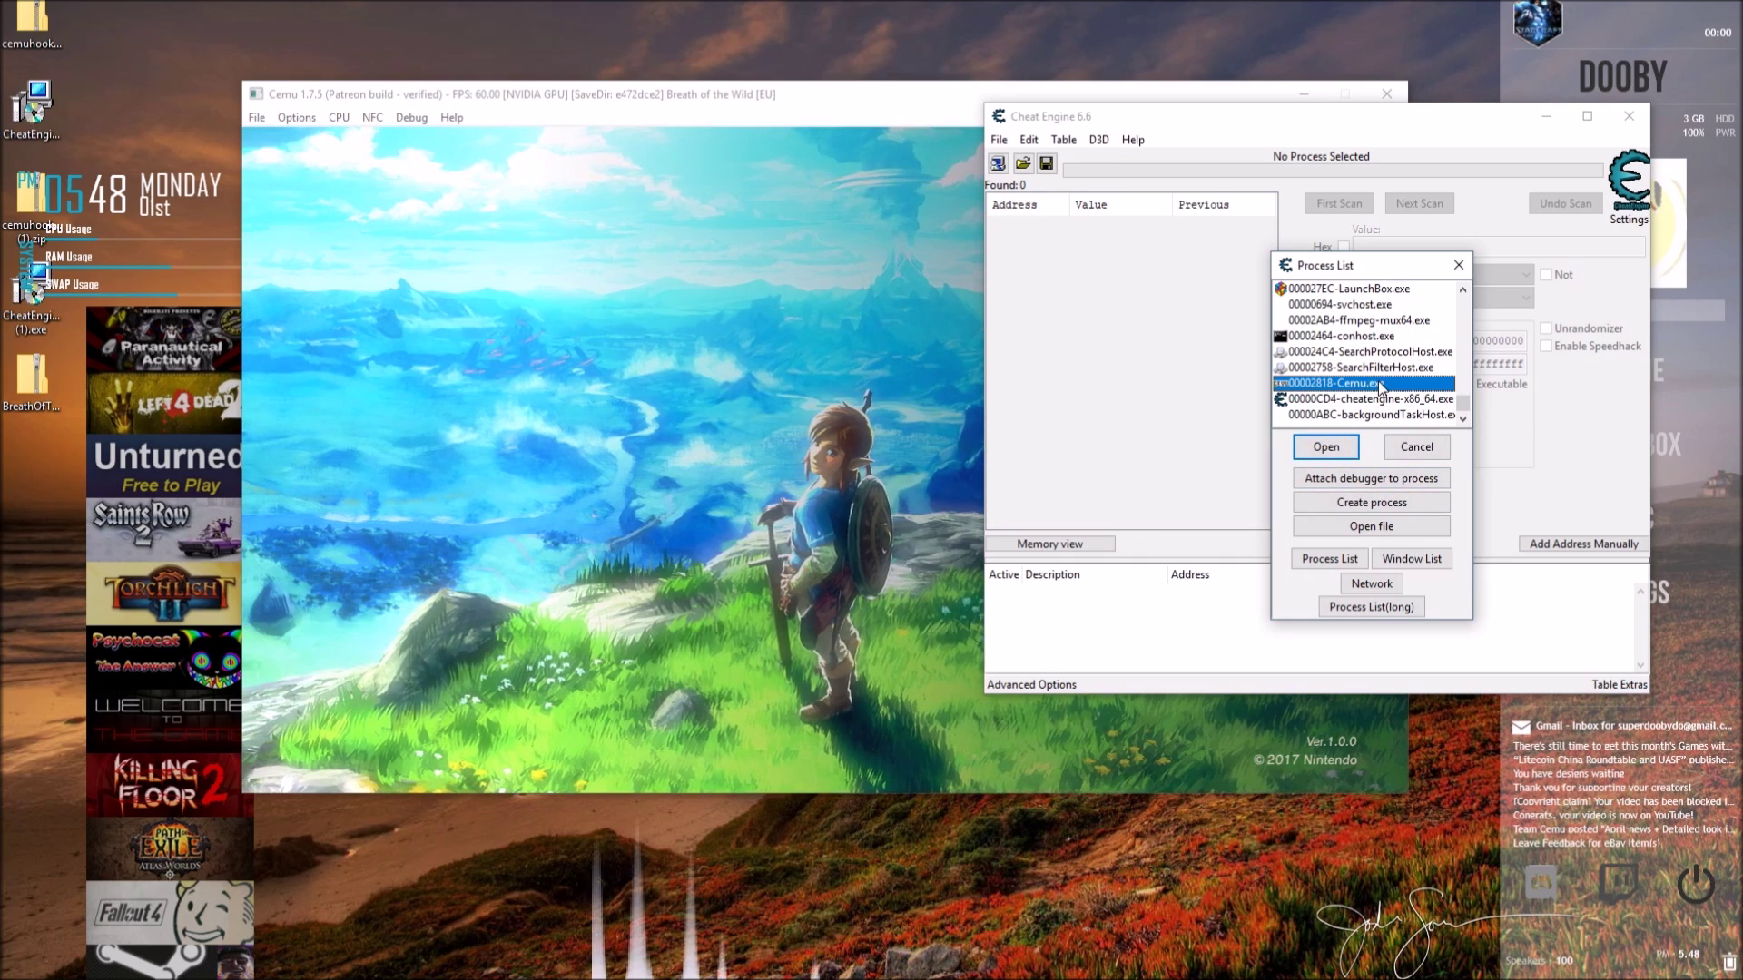
{"action": "left_click", "coordinate": [1330, 449]}
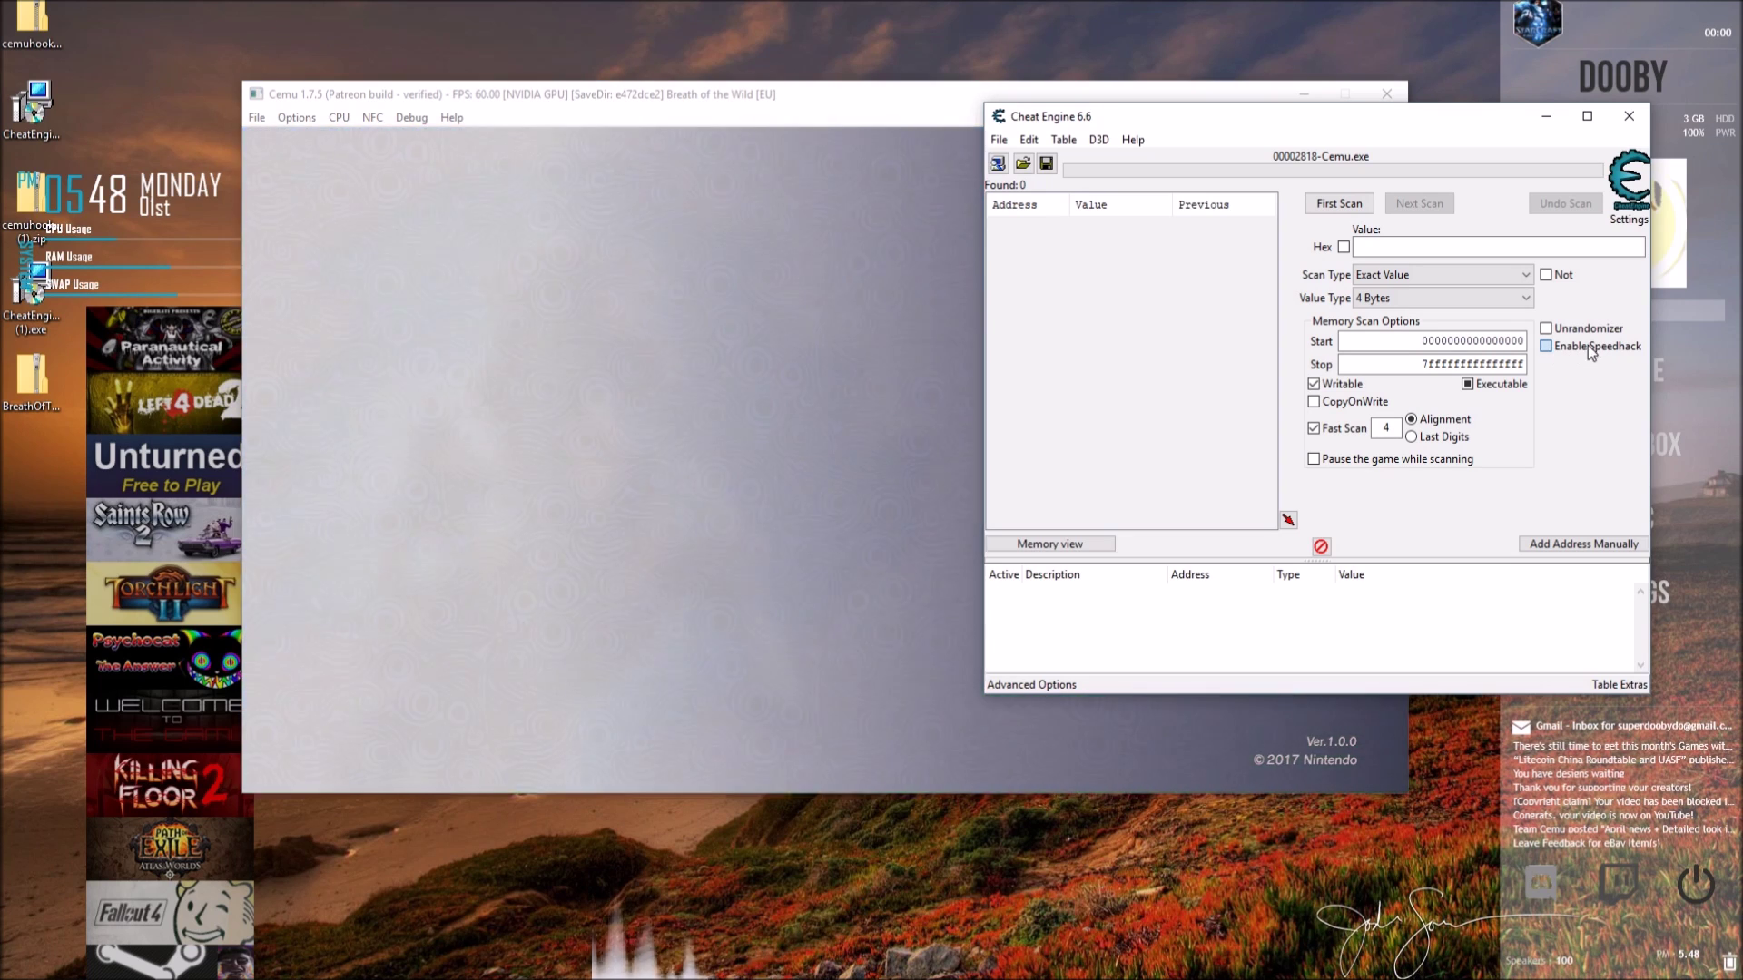
{"action": "left_click", "coordinate": [1546, 346]}
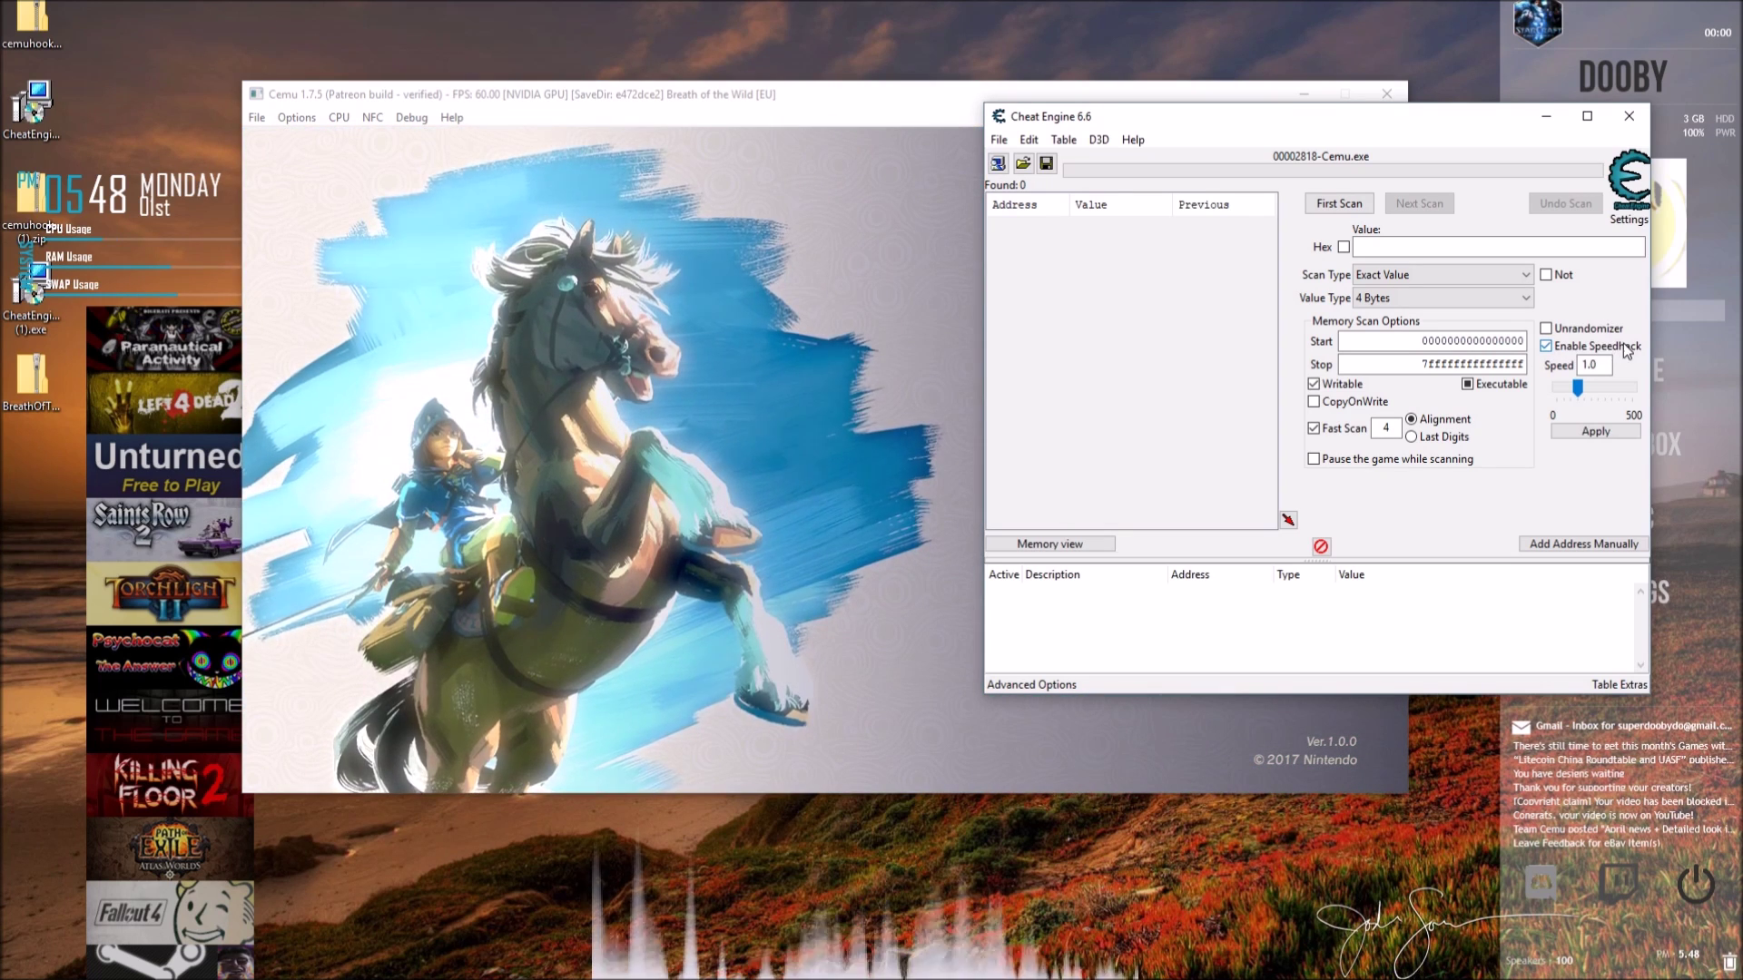
{"action": "left_click", "coordinate": [1578, 387]}
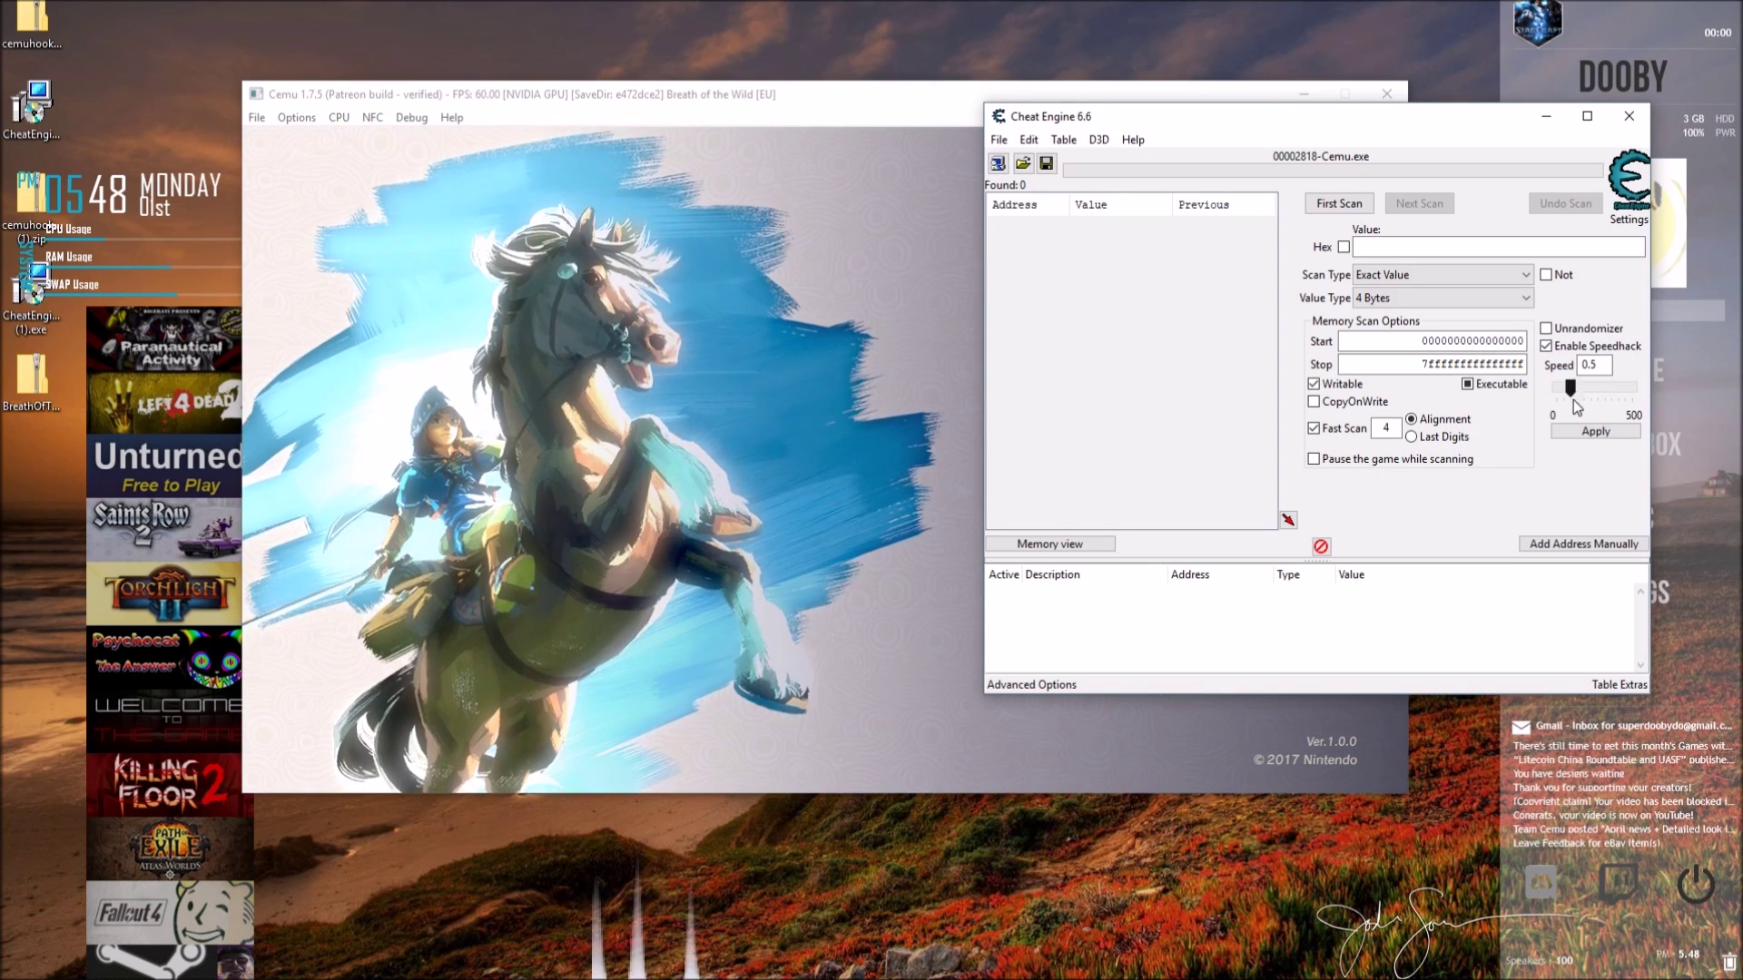
{"action": "left_click", "coordinate": [1577, 427]}
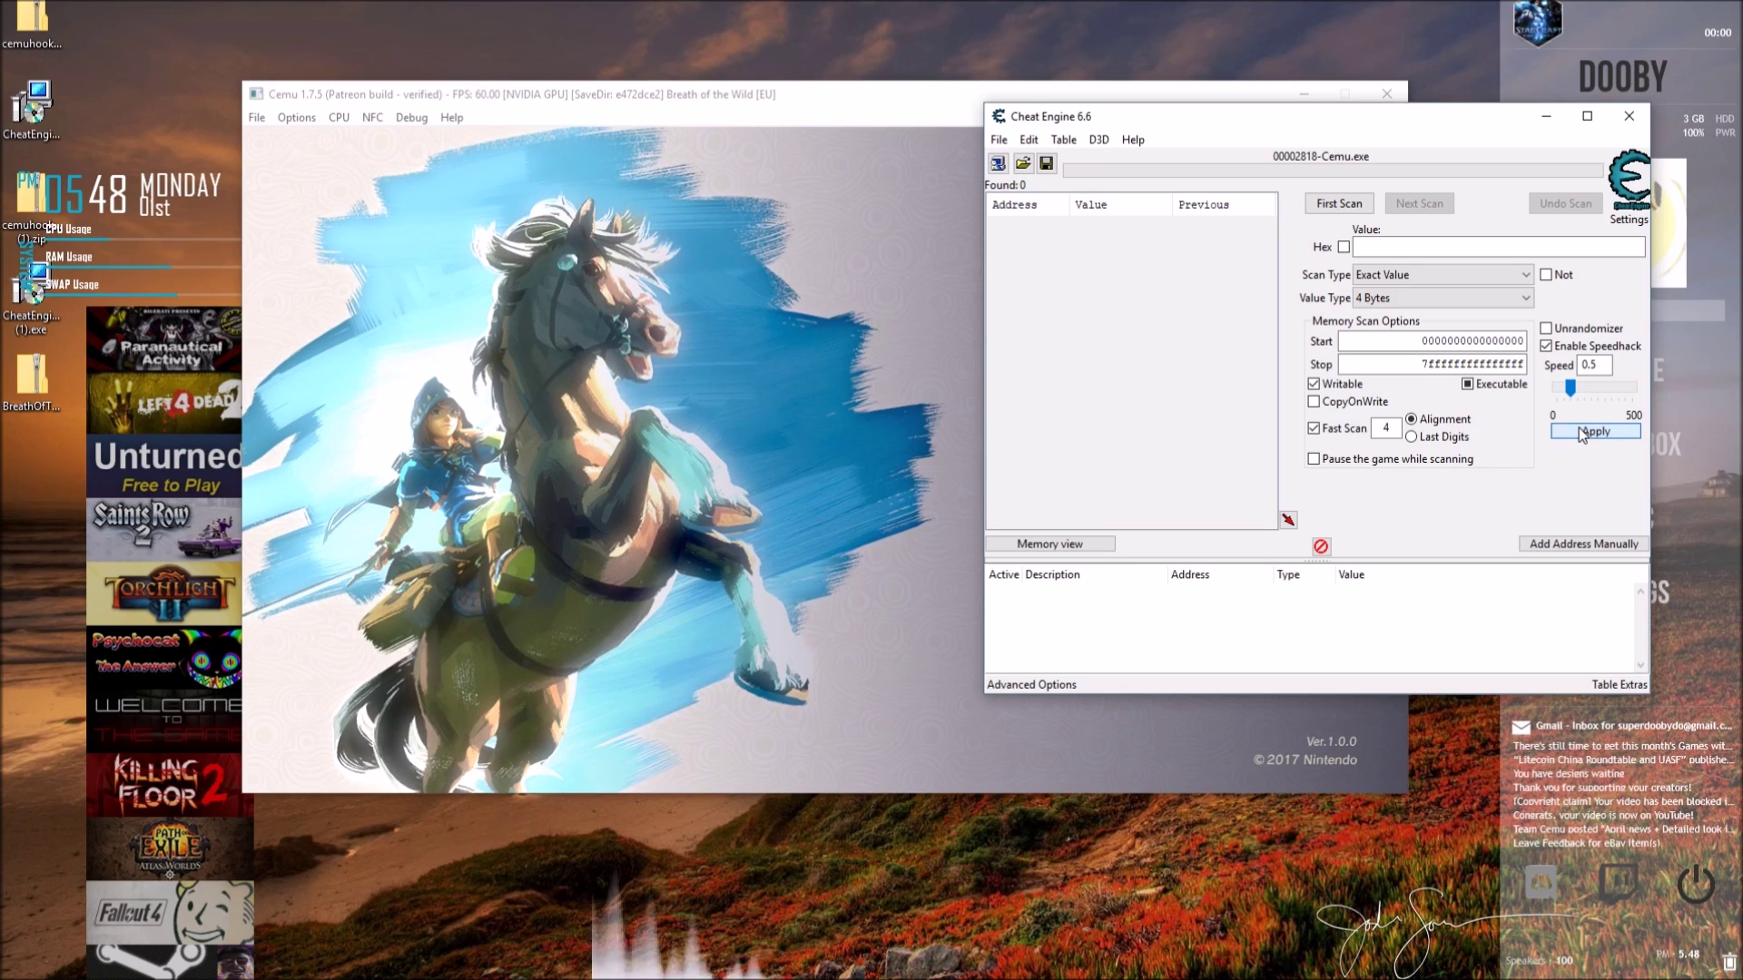